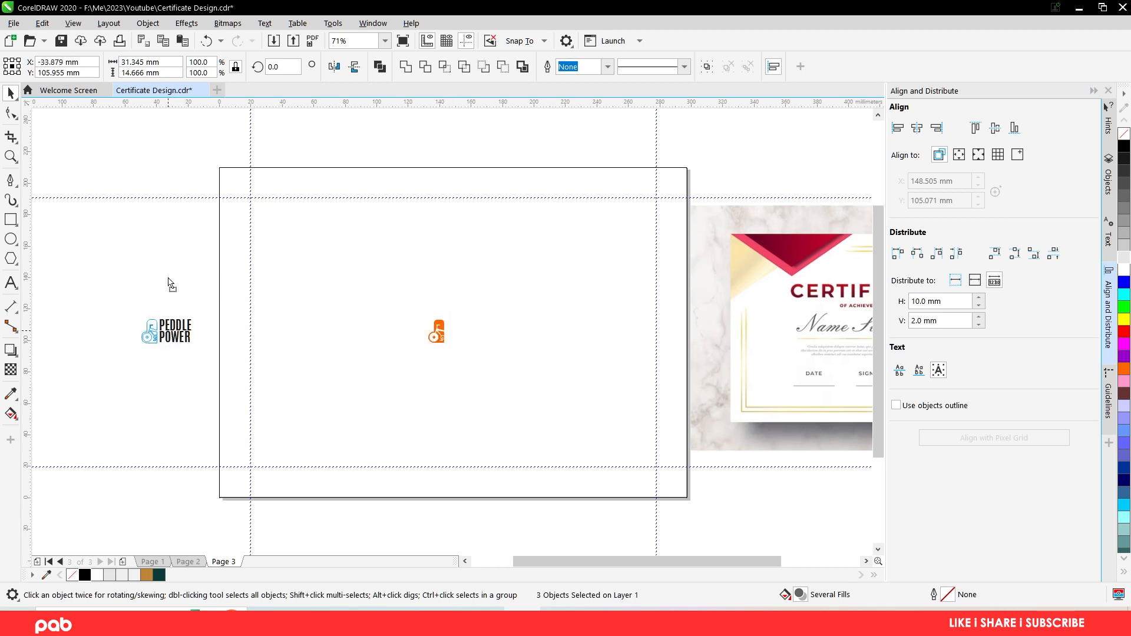
- Create a smaller, centred copy of the page-size rectangle, about 259 by 183 mm, as the outer frame
{"action": "left_click", "coordinate": [403, 353]}
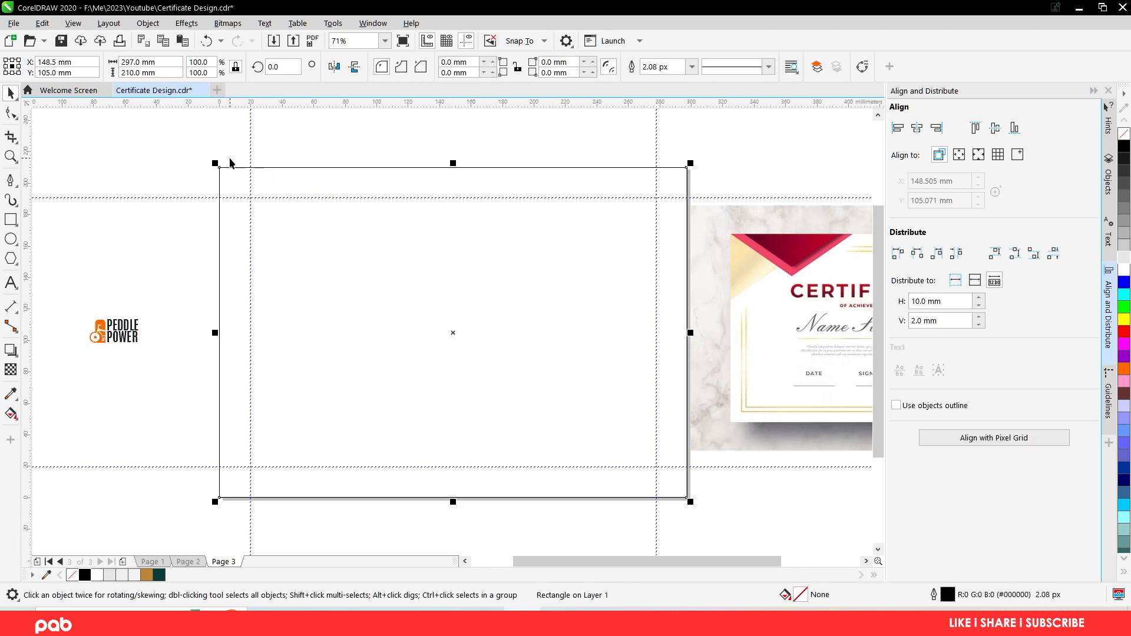
{"action": "left_click_drag", "start_coordinate": [215, 163], "coordinate": [244, 183]}
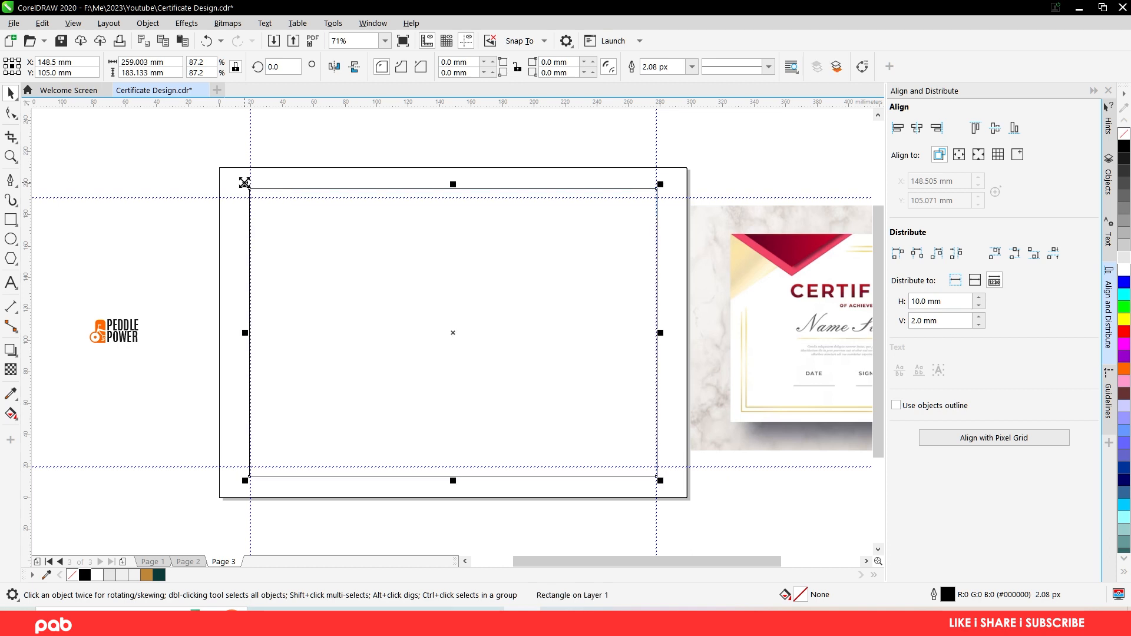
{"action": "left_click", "coordinate": [178, 239]}
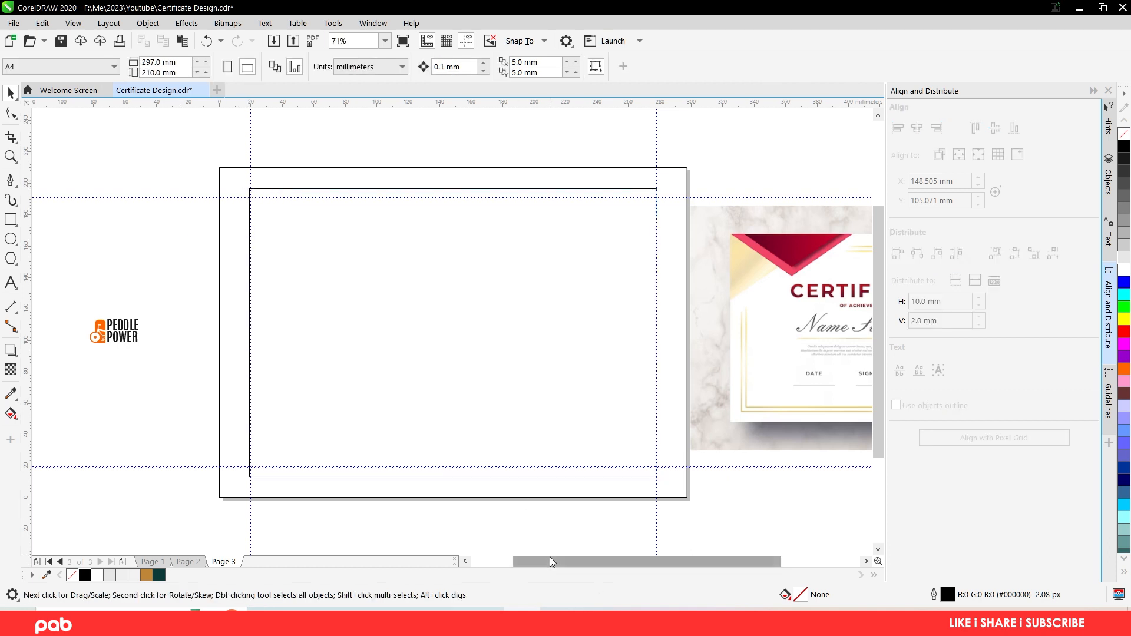
- Make a second centred frame rectangle inside the first, about 250 by 173 mm, with an even gap on all sides
{"action": "left_click_drag", "start_coordinate": [549, 560], "coordinate": [592, 542]}
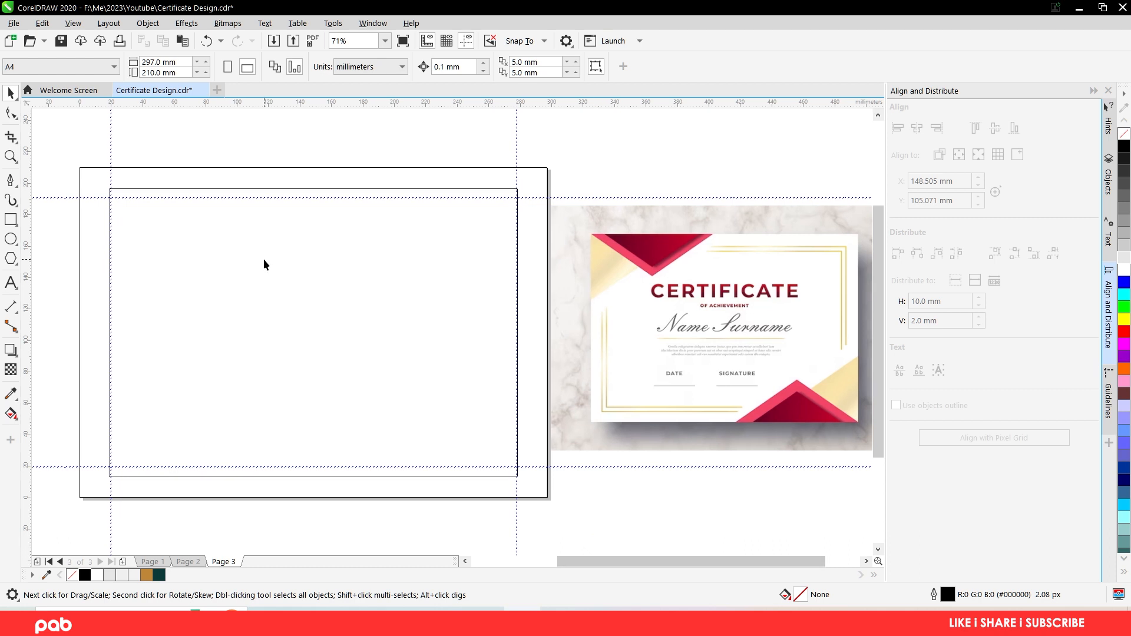
{"action": "left_click", "coordinate": [218, 190]}
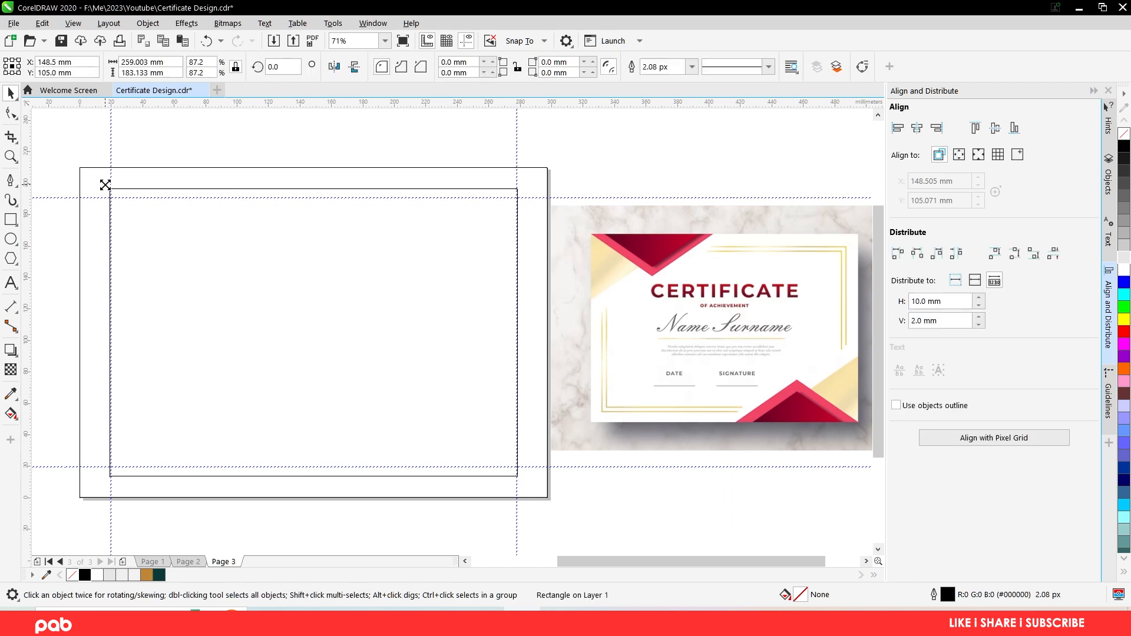
{"action": "left_click_drag", "start_coordinate": [105, 185], "coordinate": [117, 188]}
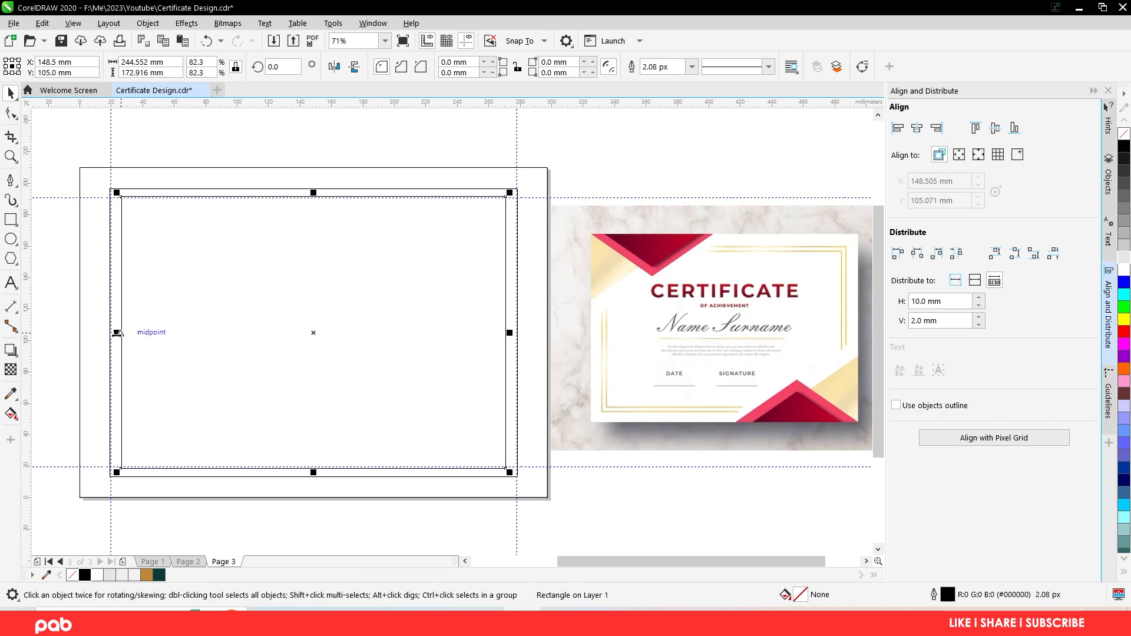
{"action": "left_click_drag", "start_coordinate": [118, 333], "coordinate": [112, 345]}
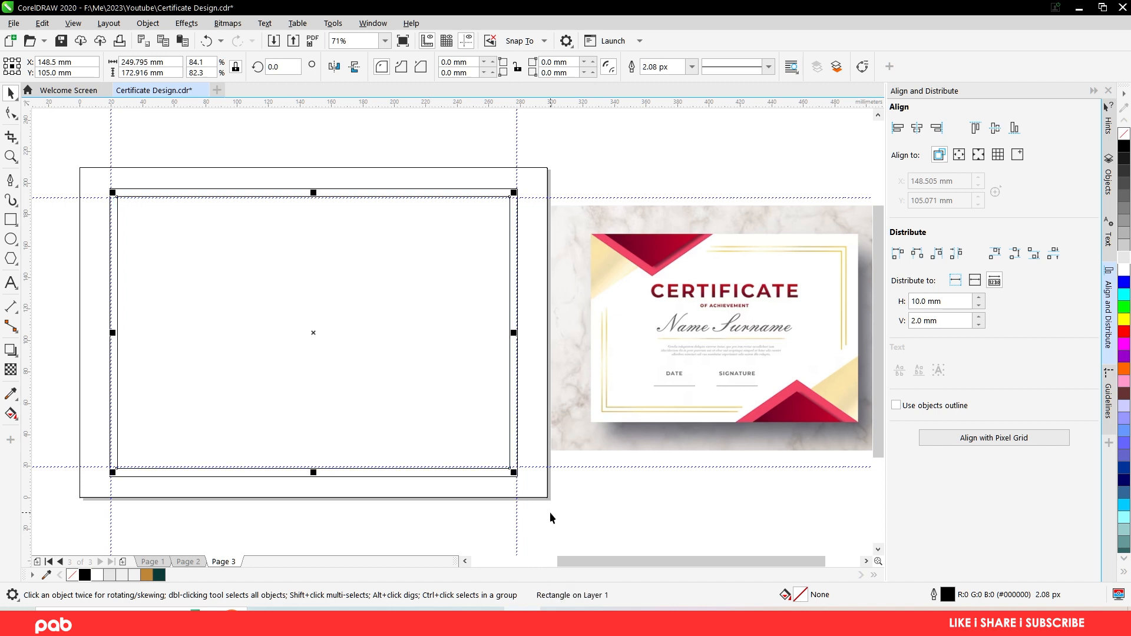
- Remove the outline of the page-size rectangle and set the outline width of both inner frames to 5 px
{"action": "left_click", "coordinate": [547, 497]}
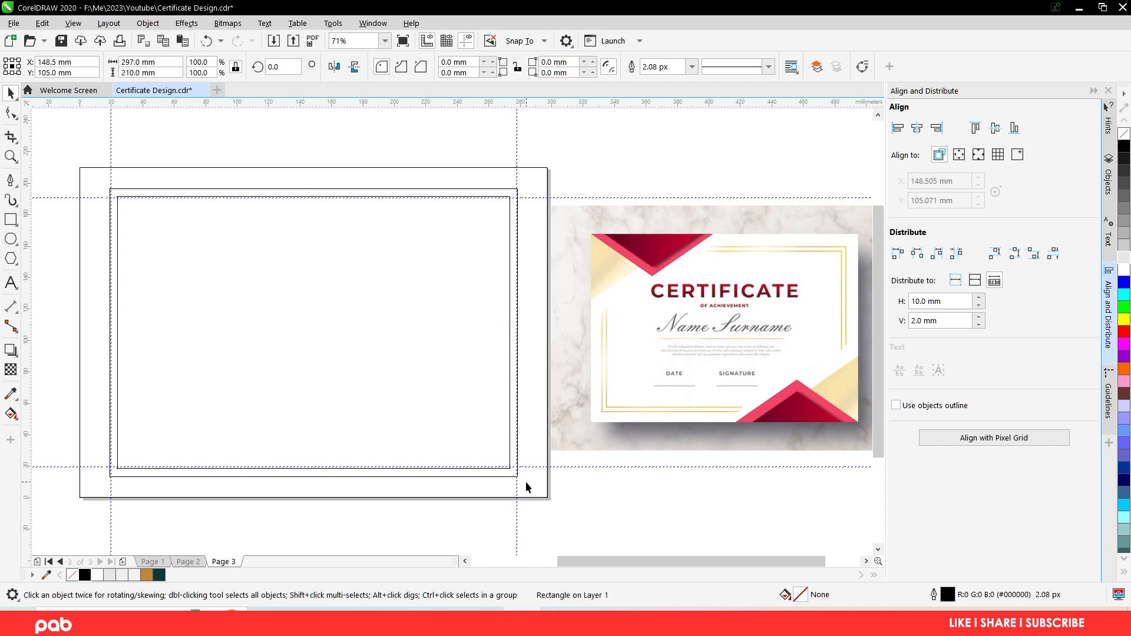
{"action": "right_click", "coordinate": [72, 575]}
{"action": "left_click_drag", "start_coordinate": [90, 145], "coordinate": [523, 495]}
{"action": "left_click", "coordinate": [606, 67]}
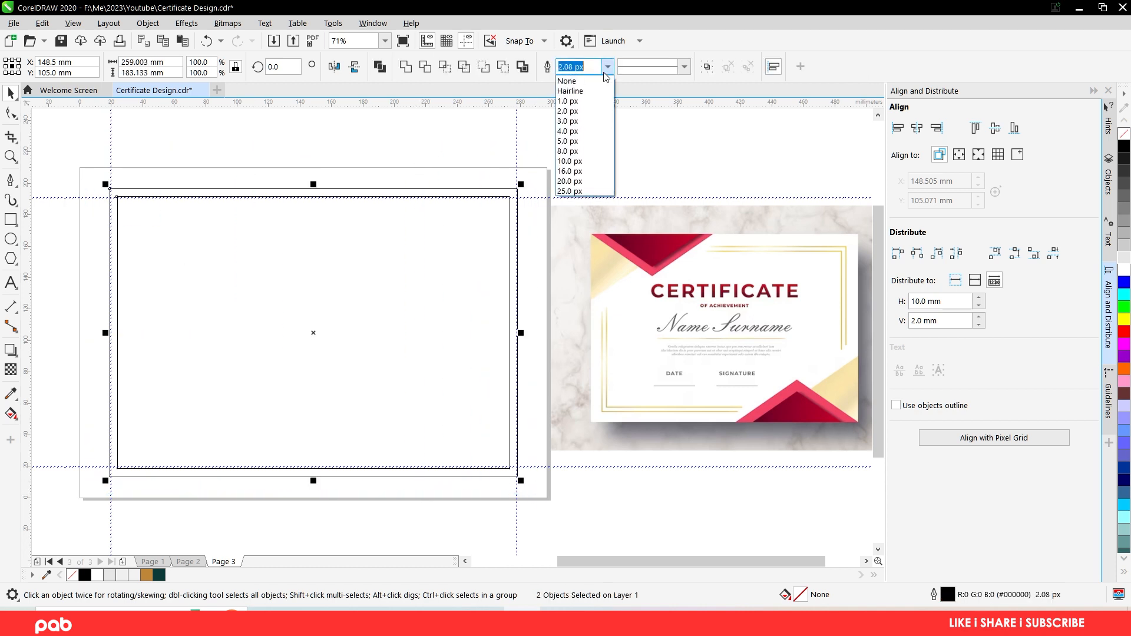
{"action": "left_click", "coordinate": [569, 140]}
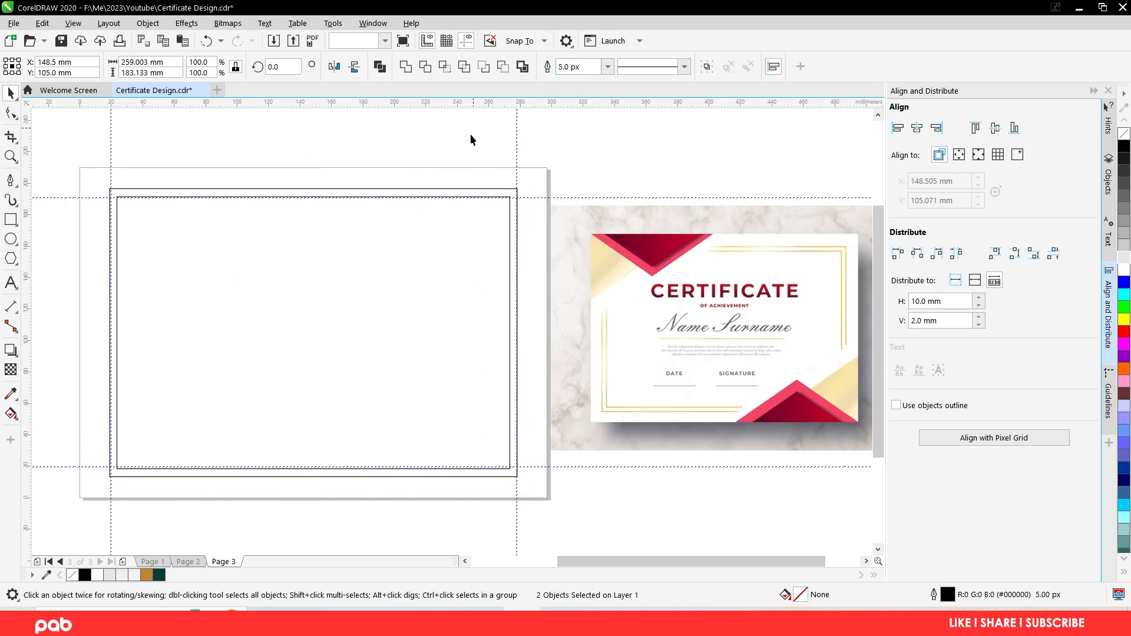
- Convert the outer and inner frame rectangles to curves
{"action": "left_click", "coordinate": [458, 190]}
{"action": "right_click", "coordinate": [459, 191]}
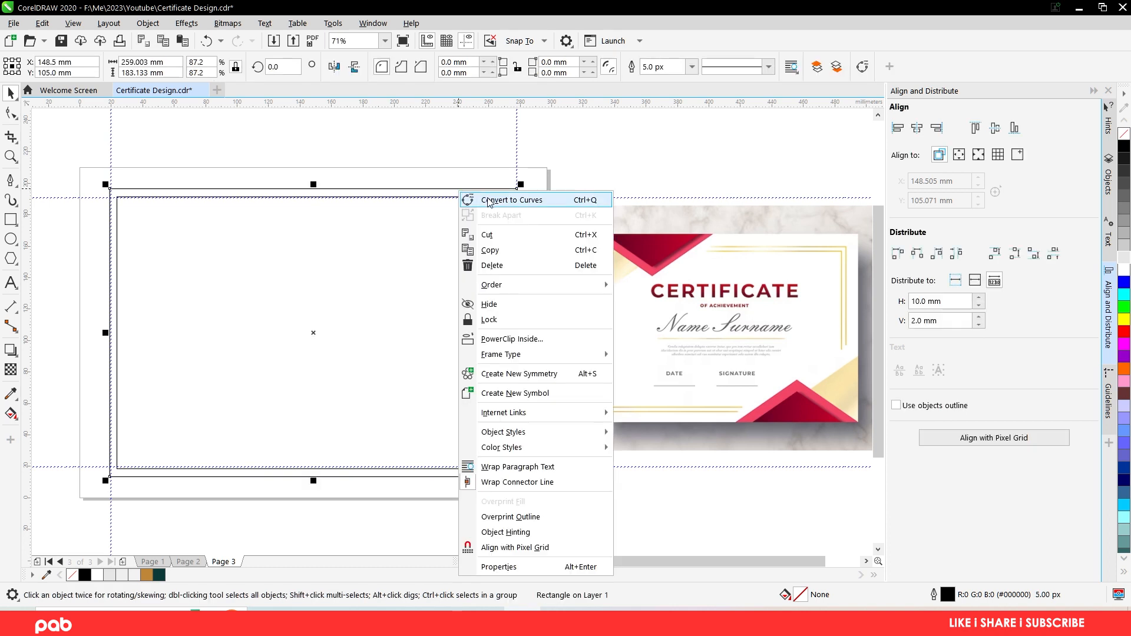
{"action": "left_click", "coordinate": [489, 201]}
{"action": "left_click", "coordinate": [457, 197]}
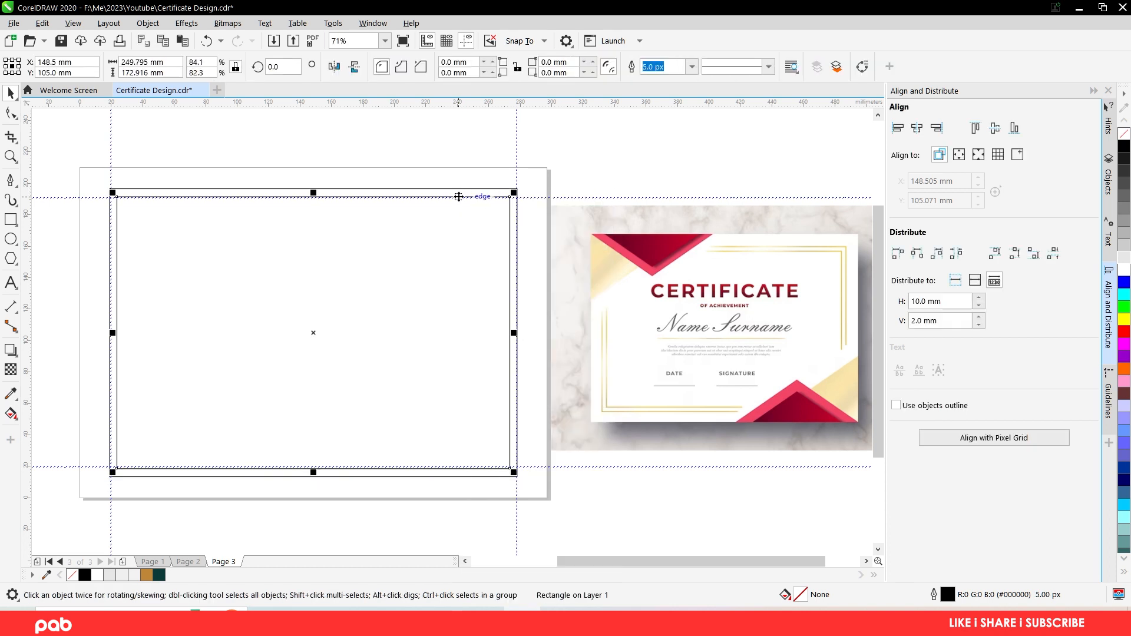
{"action": "right_click", "coordinate": [458, 198]}
{"action": "left_click", "coordinate": [486, 209]}
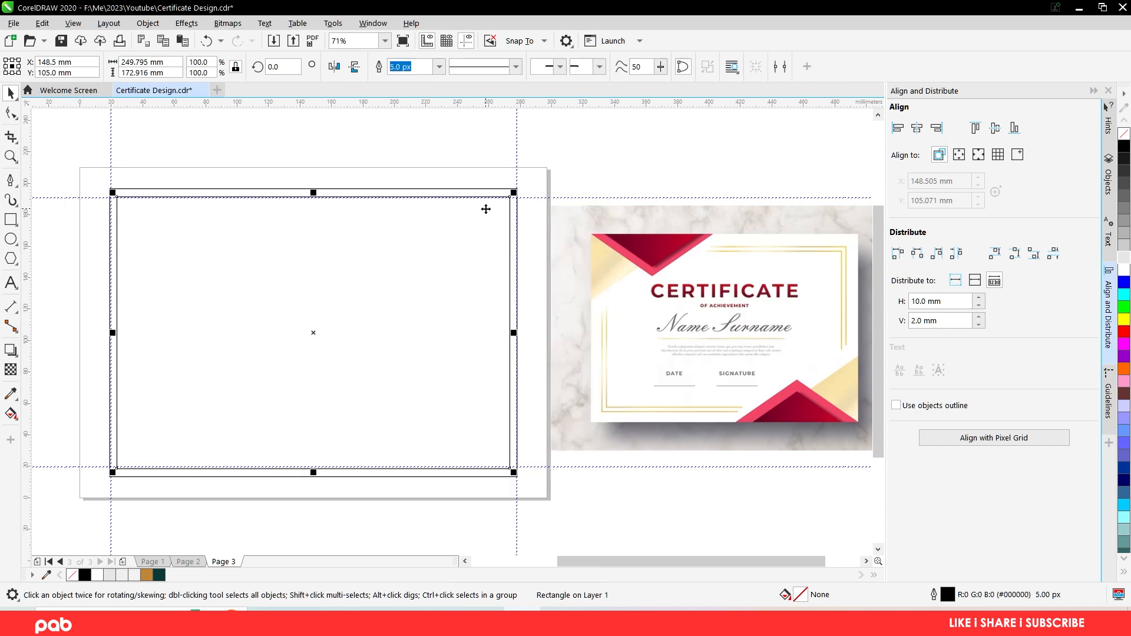
{"action": "left_click", "coordinate": [65, 275]}
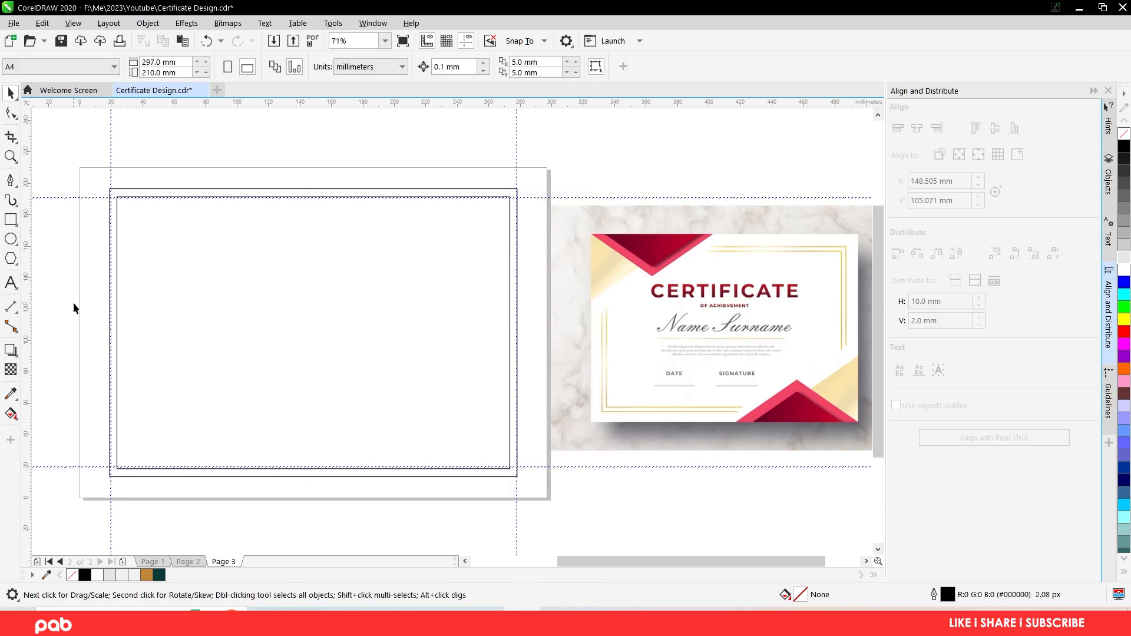
- Draw a closed five-point polygon about 155 by 70 mm over the page's top-left corner, its lowest point reaching inside the frames
{"action": "left_click", "coordinate": [10, 180]}
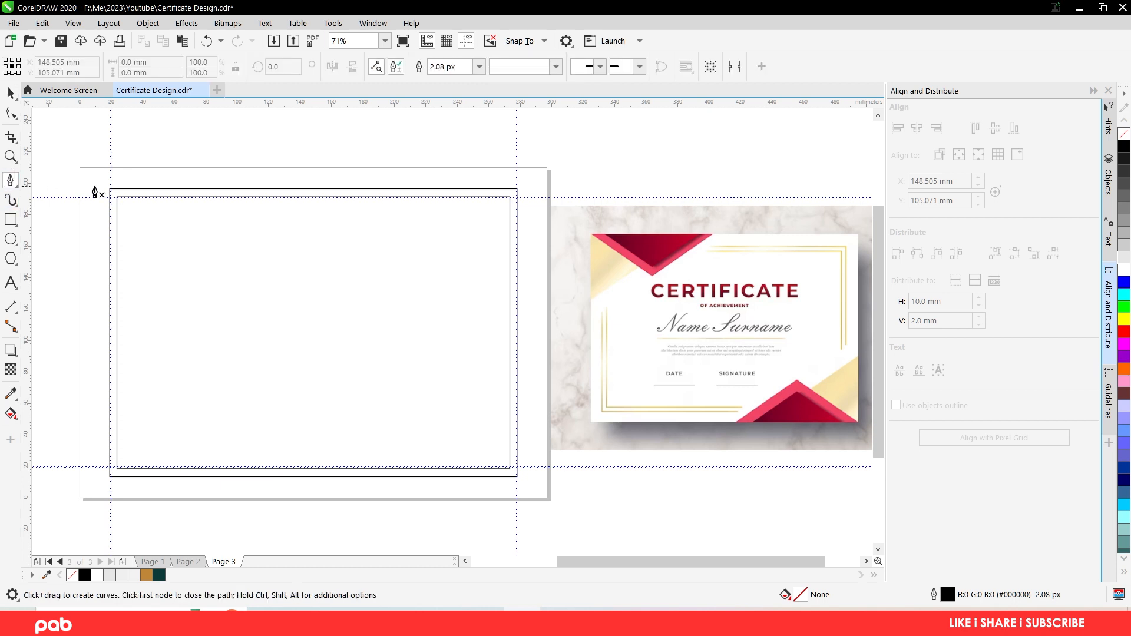
{"action": "left_click", "coordinate": [57, 180]}
{"action": "left_click", "coordinate": [170, 246]}
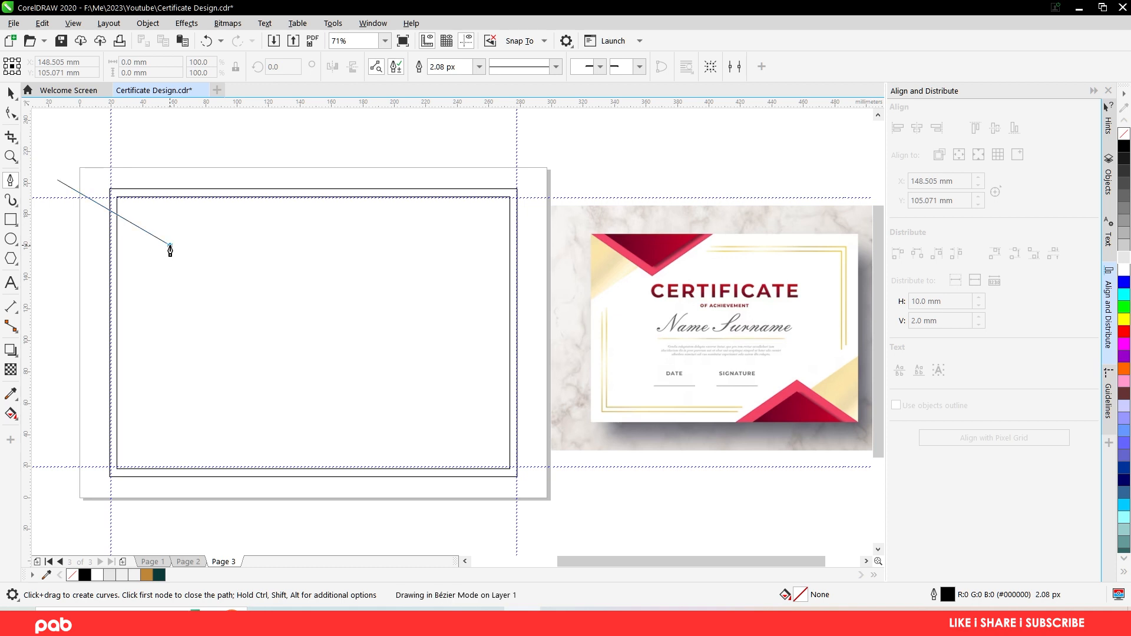
{"action": "left_click", "coordinate": [301, 144]}
{"action": "left_click", "coordinate": [103, 136]}
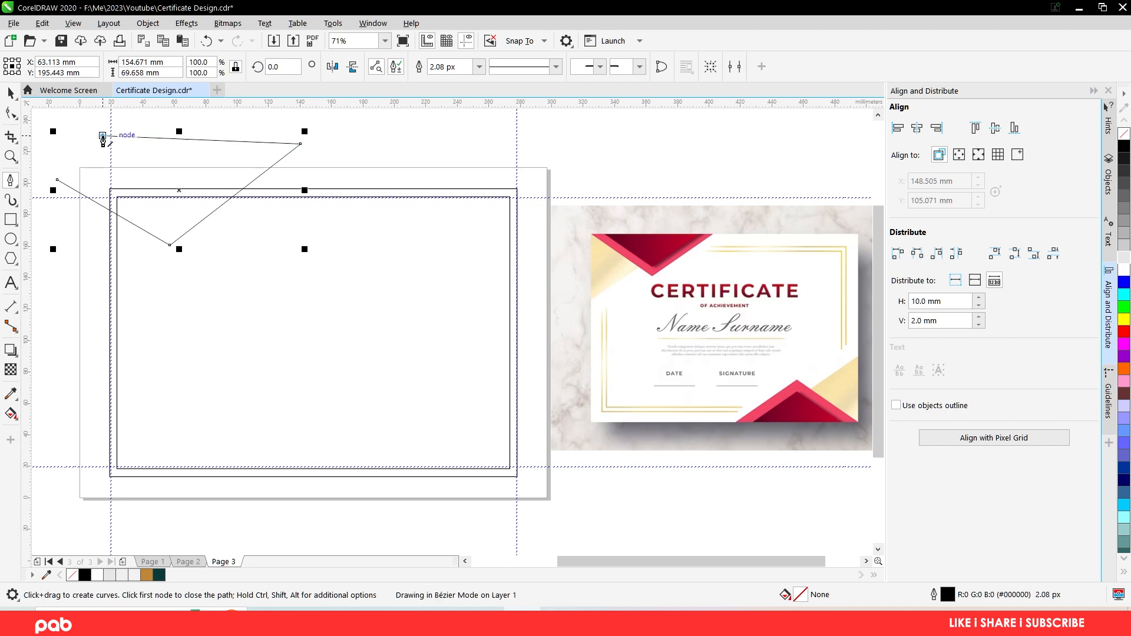
{"action": "left_click", "coordinate": [59, 148]}
{"action": "left_click", "coordinate": [57, 180]}
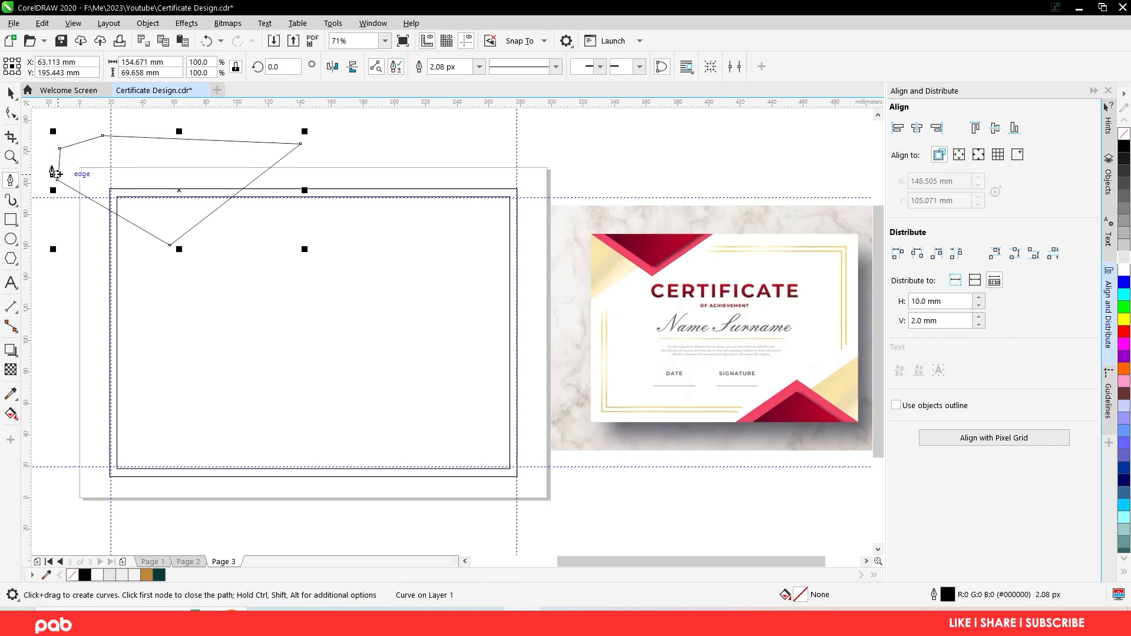
- Duplicate the corner polygon and place the copy straight above it, centred at Y 210 mm
{"action": "left_click", "coordinate": [11, 92]}
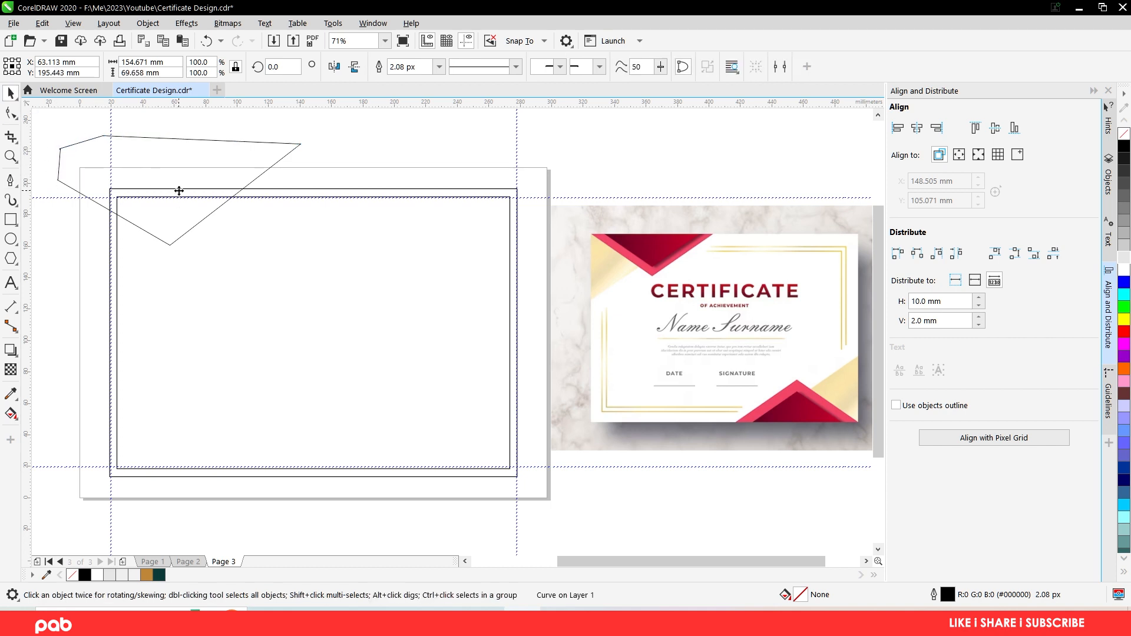
{"action": "left_click_drag", "start_coordinate": [177, 189], "coordinate": [181, 167]}
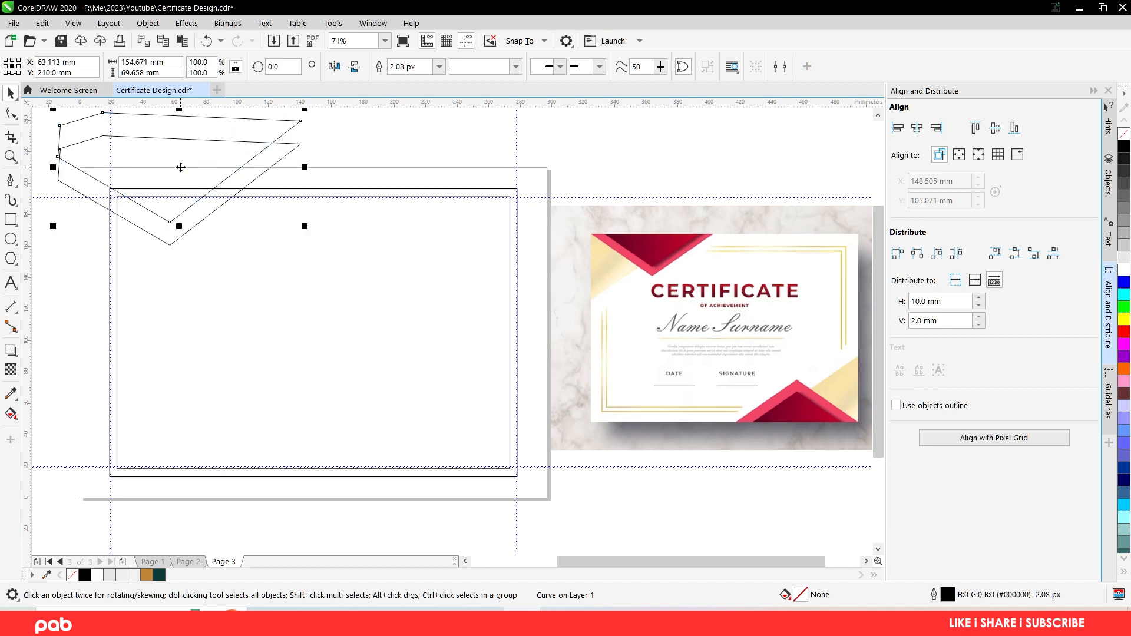
{"action": "left_click", "coordinate": [41, 292]}
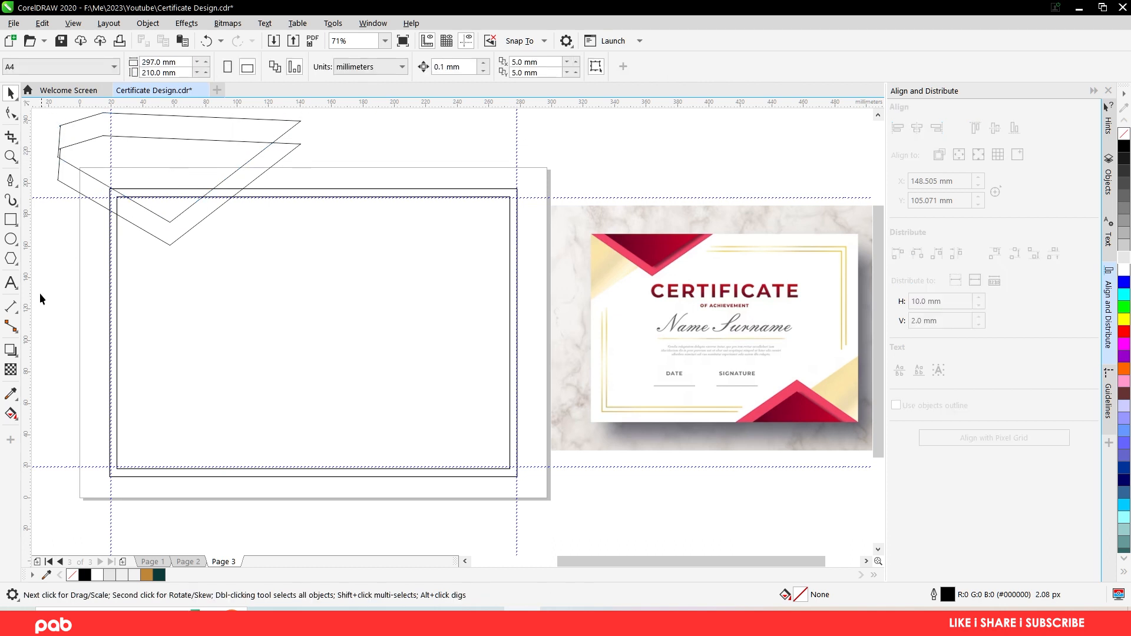
- Draw a second closed polygon about 68 by 94 mm over the page's upper left edge, overlapping the corner shapes
{"action": "left_click", "coordinate": [8, 183]}
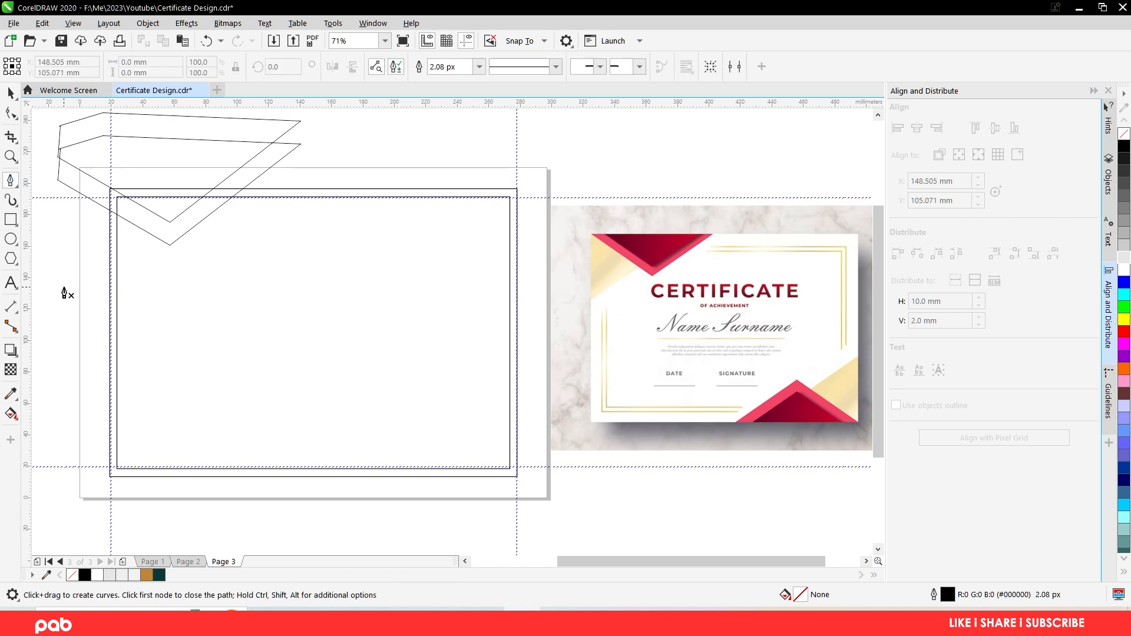
{"action": "left_click", "coordinate": [63, 288]}
{"action": "left_click", "coordinate": [152, 201]}
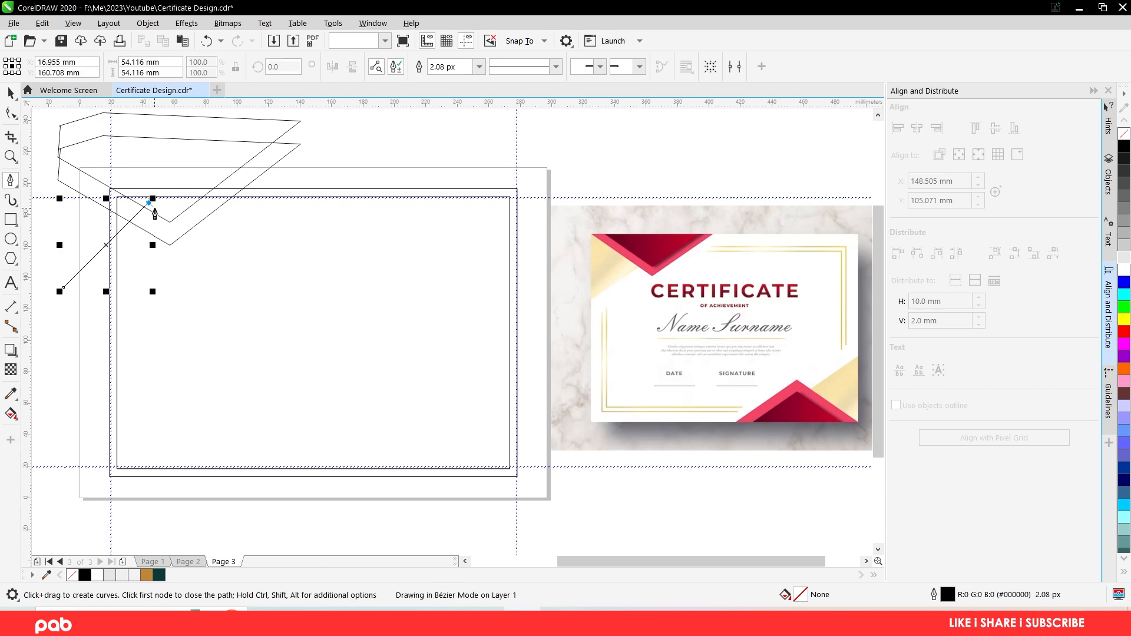
{"action": "left_click", "coordinate": [47, 141]}
{"action": "left_click", "coordinate": [41, 246]}
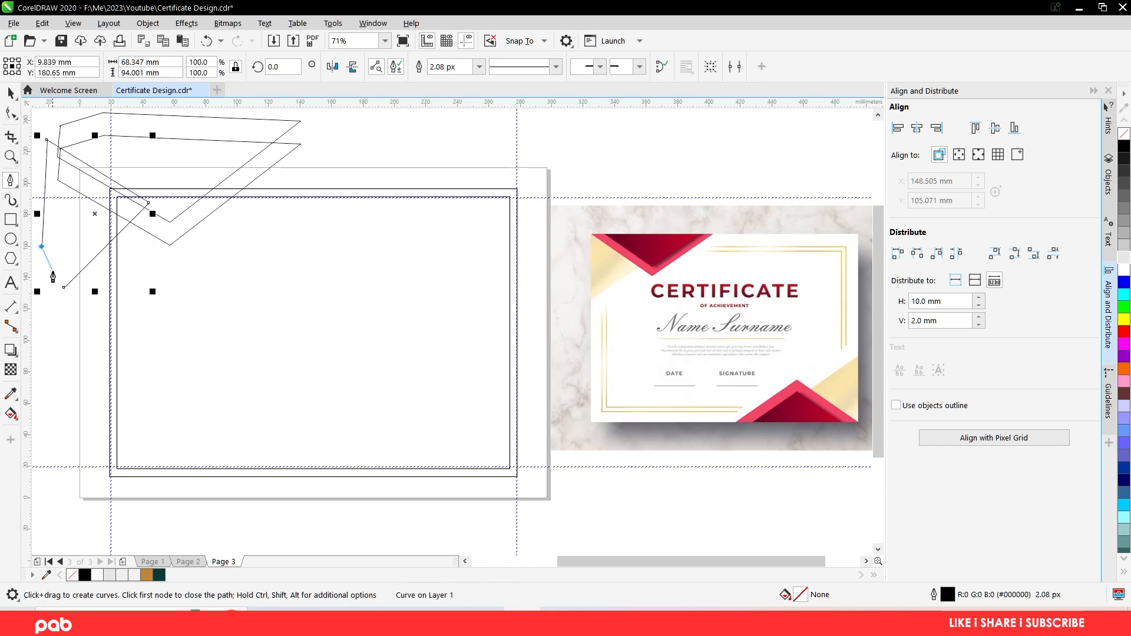
{"action": "left_click", "coordinate": [64, 289]}
{"action": "left_click", "coordinate": [11, 93]}
- Move the duplicated corner polygon slightly down, to about Y 206 mm, narrowing the band between the two shapes
{"action": "left_click", "coordinate": [190, 168]}
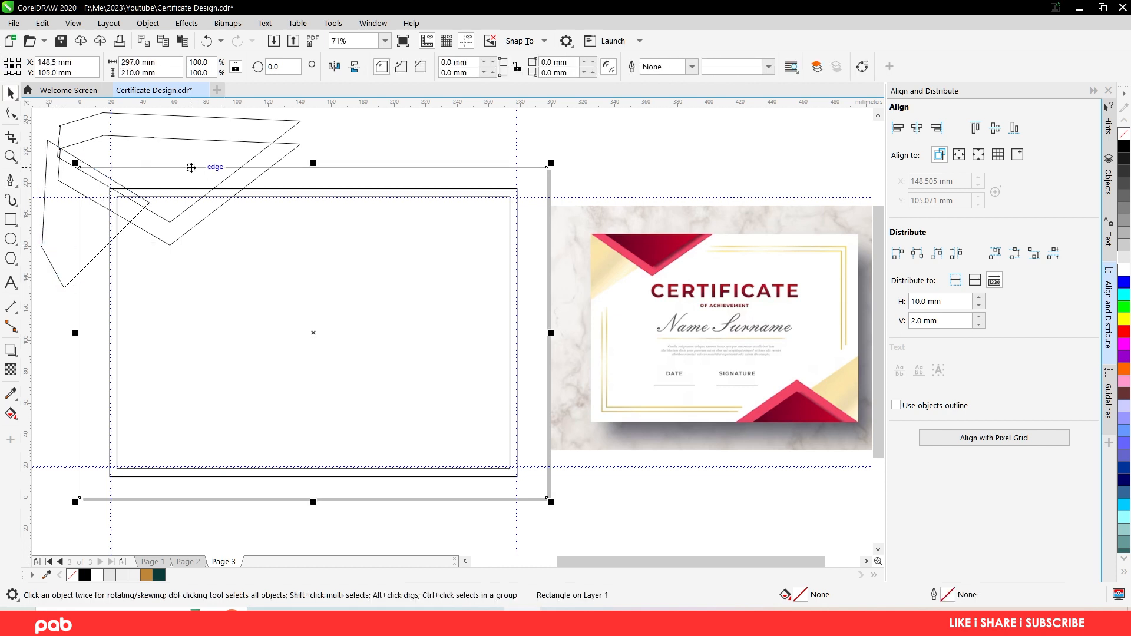
{"action": "left_click", "coordinate": [219, 138]}
{"action": "left_click_drag", "start_coordinate": [221, 138], "coordinate": [223, 138]}
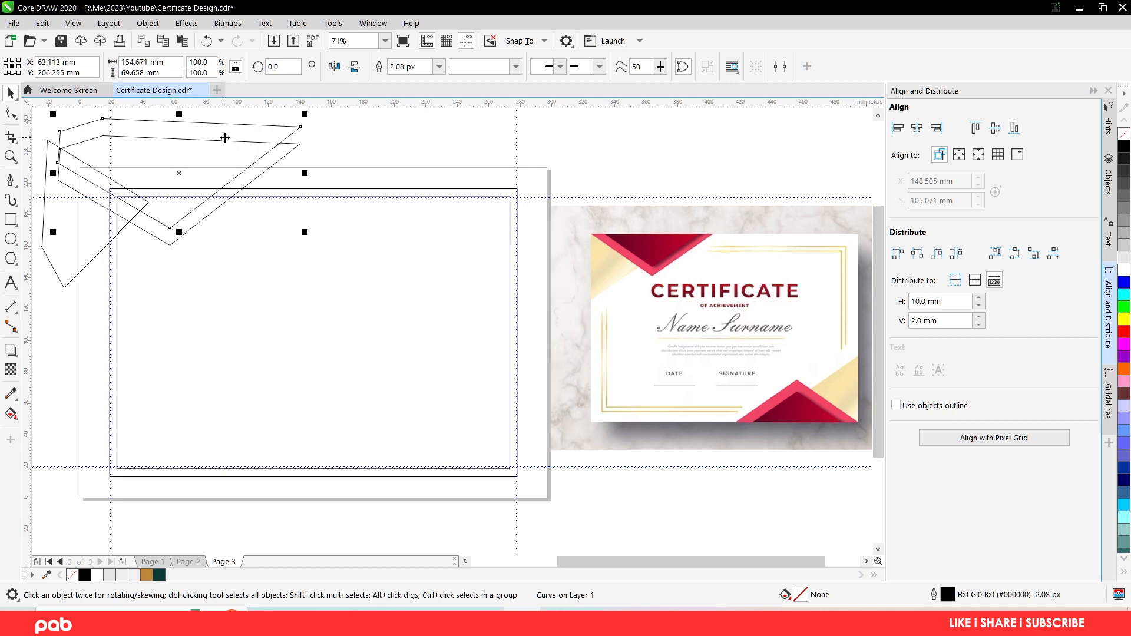
{"action": "left_click", "coordinate": [318, 189]}
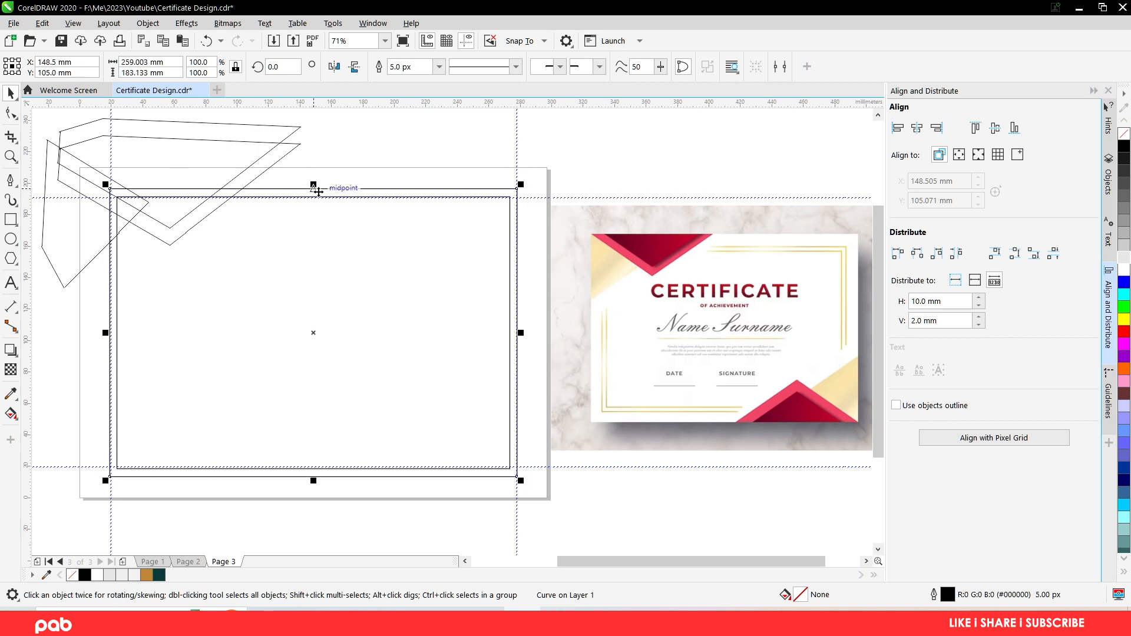
- PowerClip the three corner polygons inside the page-size rectangle
{"action": "left_click", "coordinate": [198, 129]}
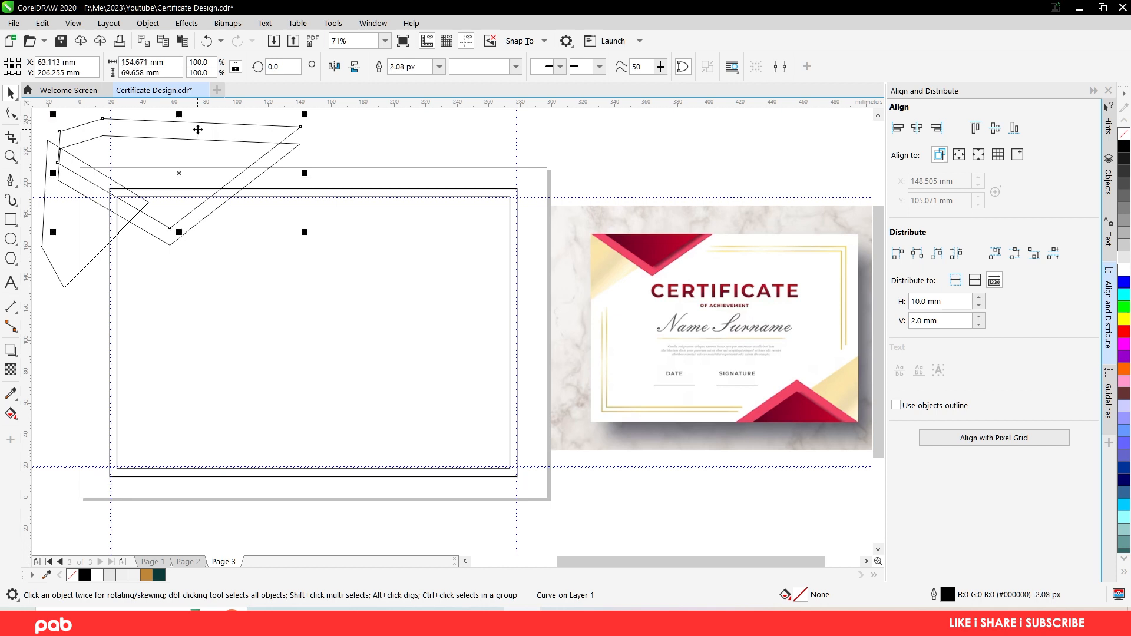
{"action": "left_click", "coordinate": [281, 160], "text": "shift"}
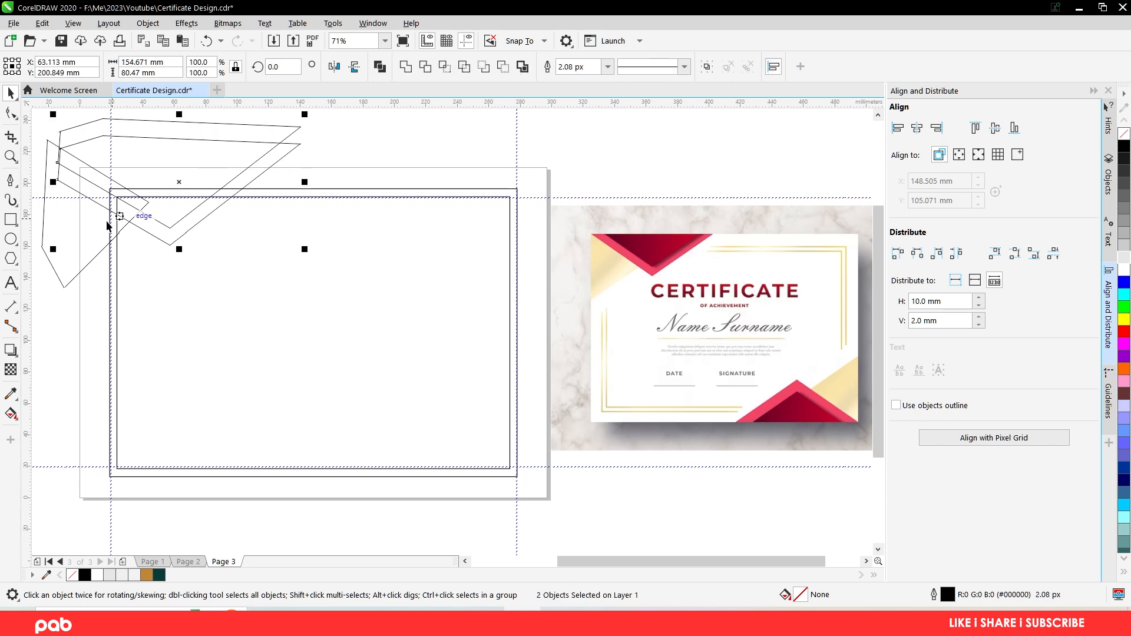
{"action": "right_click", "coordinate": [76, 242]}
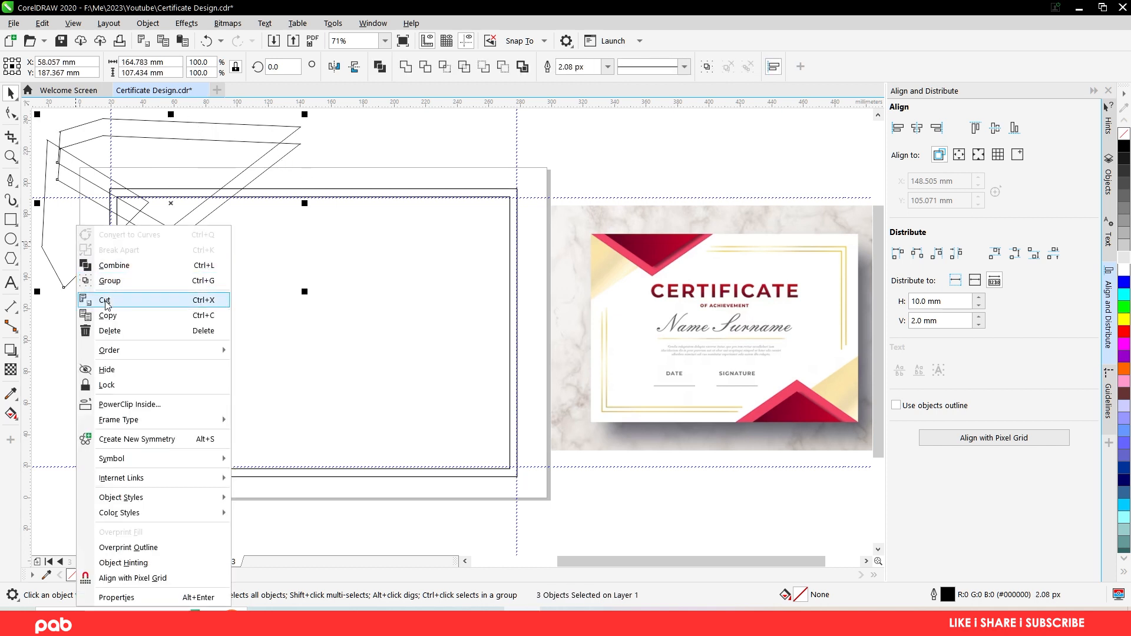
{"action": "left_click", "coordinate": [112, 405]}
{"action": "left_click", "coordinate": [96, 383]}
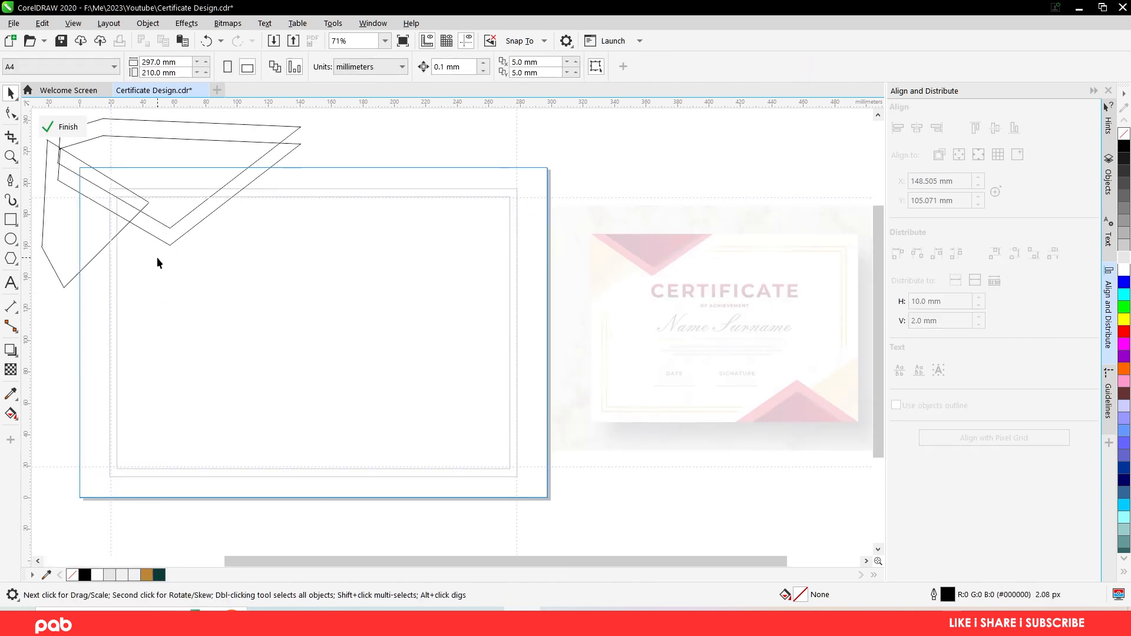
- Duplicate the three corner polygons over the page's bottom-right corner and mirror the copy horizontally and vertically
{"action": "left_click", "coordinate": [154, 173]}
{"action": "left_click_drag", "start_coordinate": [155, 173], "coordinate": [491, 434]}
{"action": "left_click", "coordinate": [334, 67]}
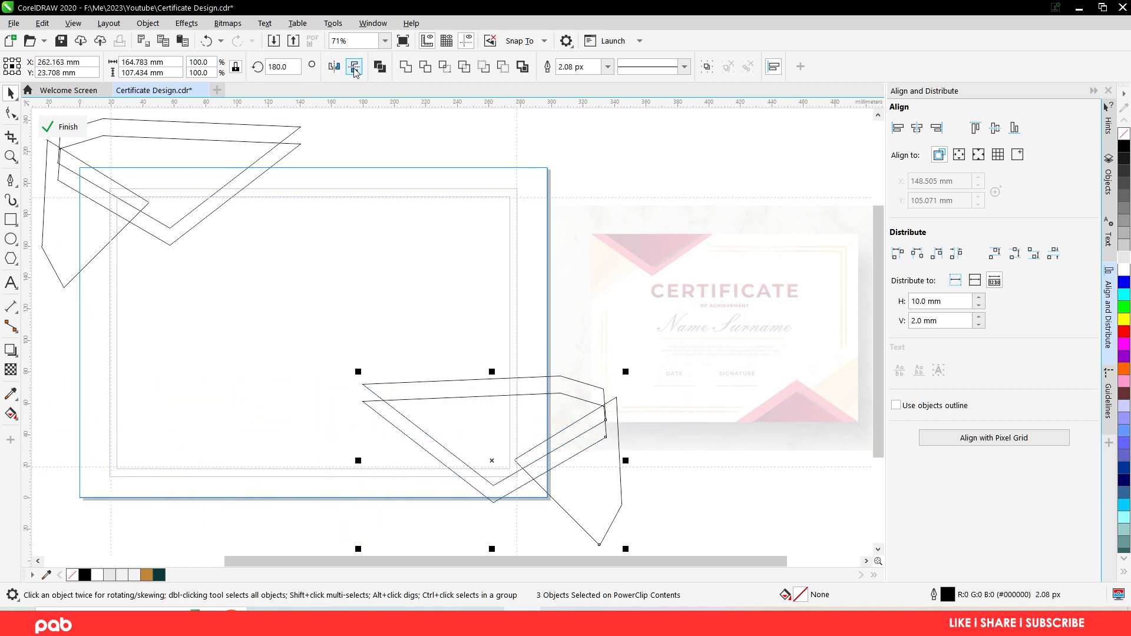
{"action": "left_click", "coordinate": [355, 67]}
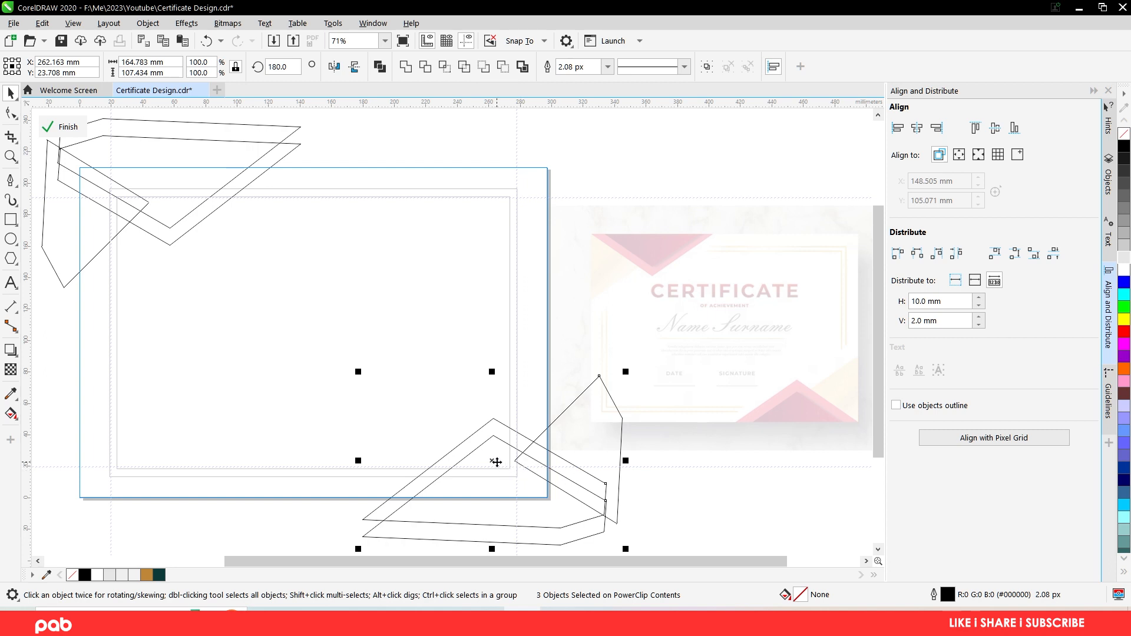
- Shift the mirrored shapes inward to about X 232 mm at the bottom-right corner and finish editing the PowerClip
{"action": "left_click_drag", "start_coordinate": [494, 462], "coordinate": [447, 443]}
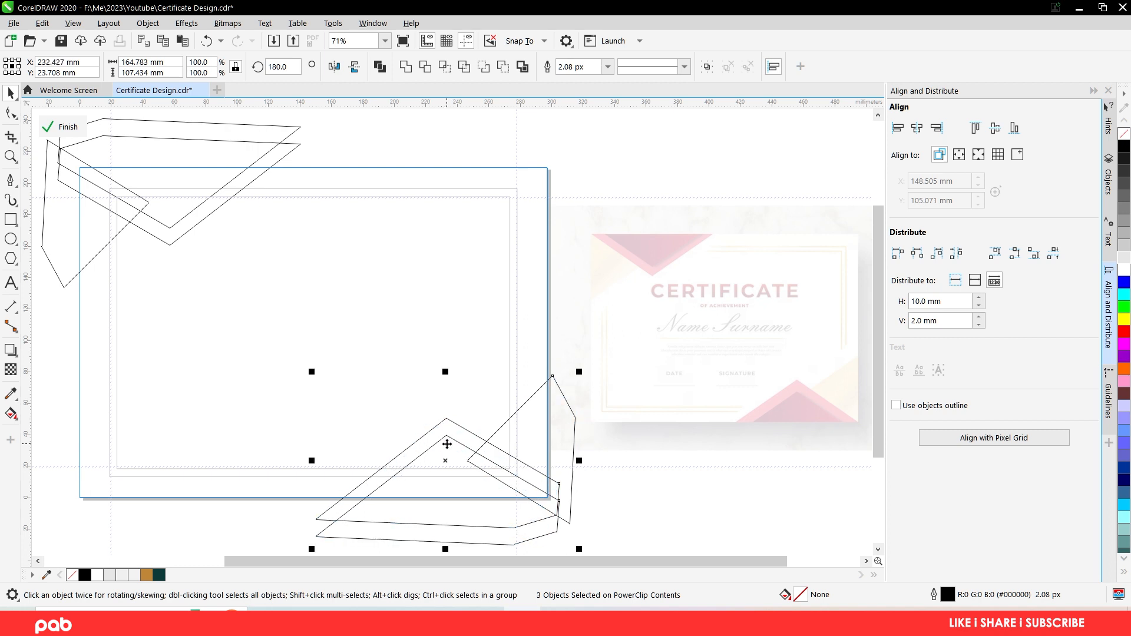
{"action": "left_click", "coordinate": [63, 125]}
{"action": "left_click", "coordinate": [626, 503]}
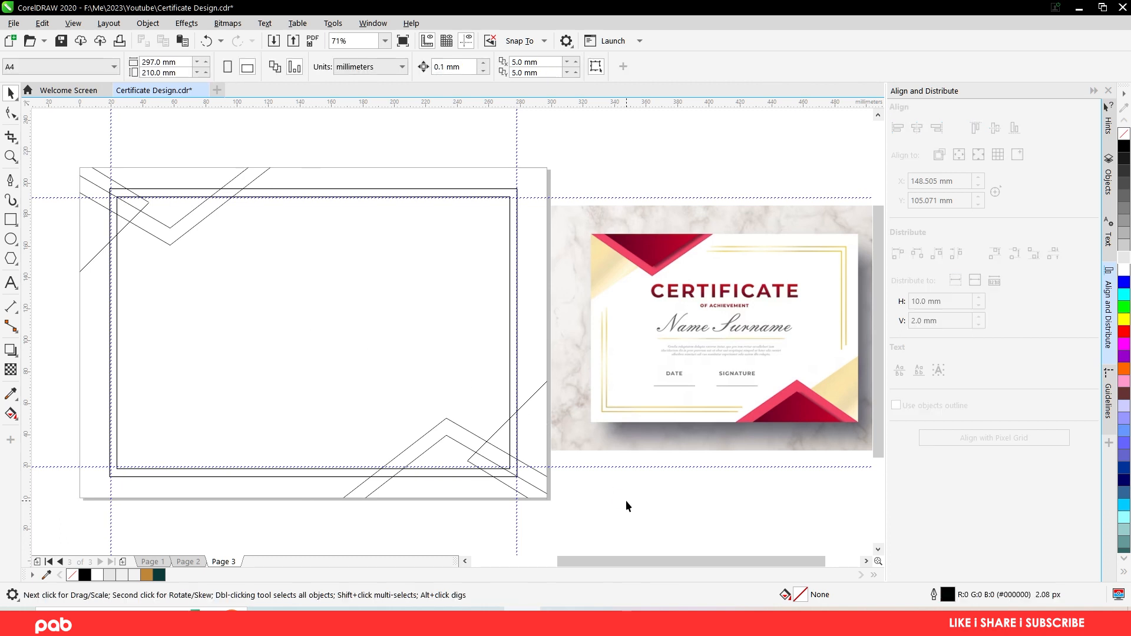
- Add a node on each side of the outer frame beside the corner shapes, and one on the inner frame's bottom edge
{"action": "left_click", "coordinate": [110, 286]}
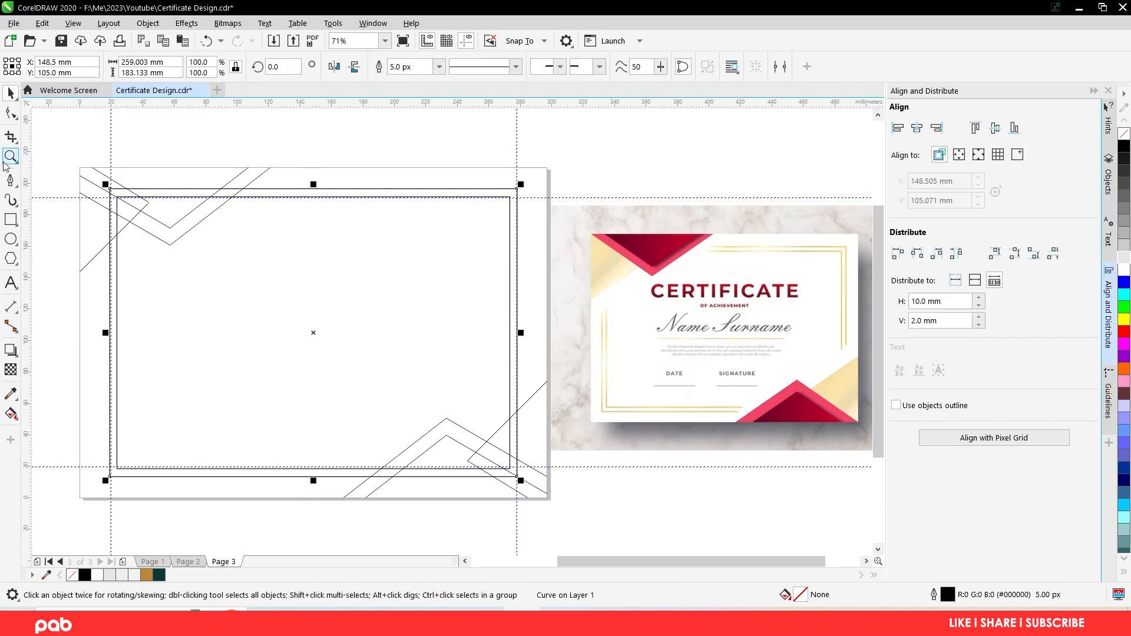
{"action": "left_click", "coordinate": [11, 111]}
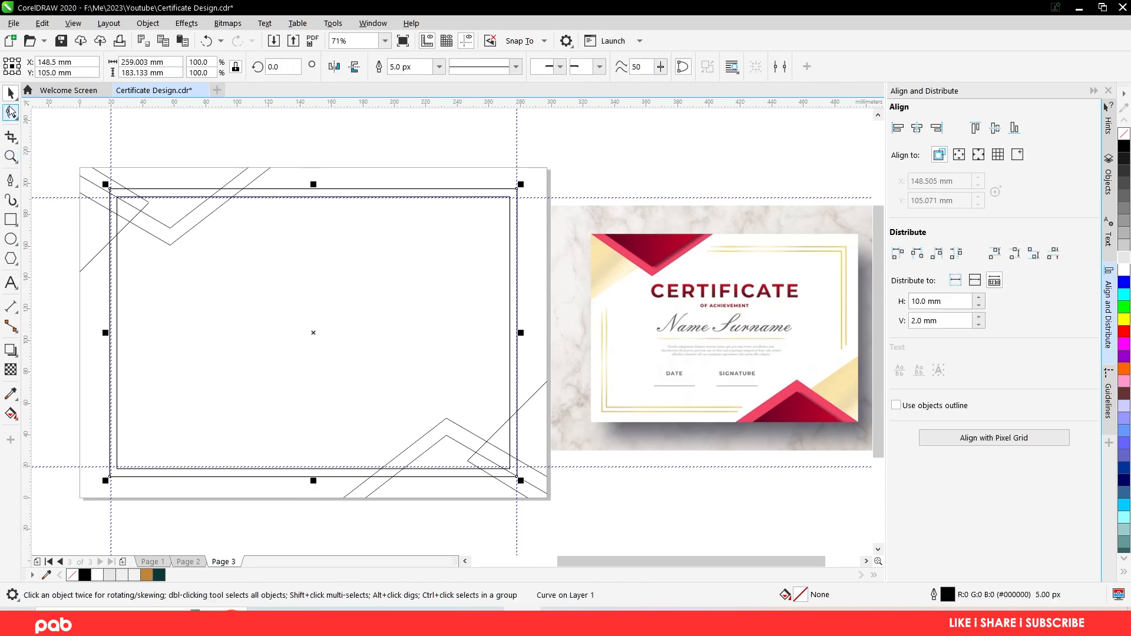
{"action": "double_click", "coordinate": [110, 281]}
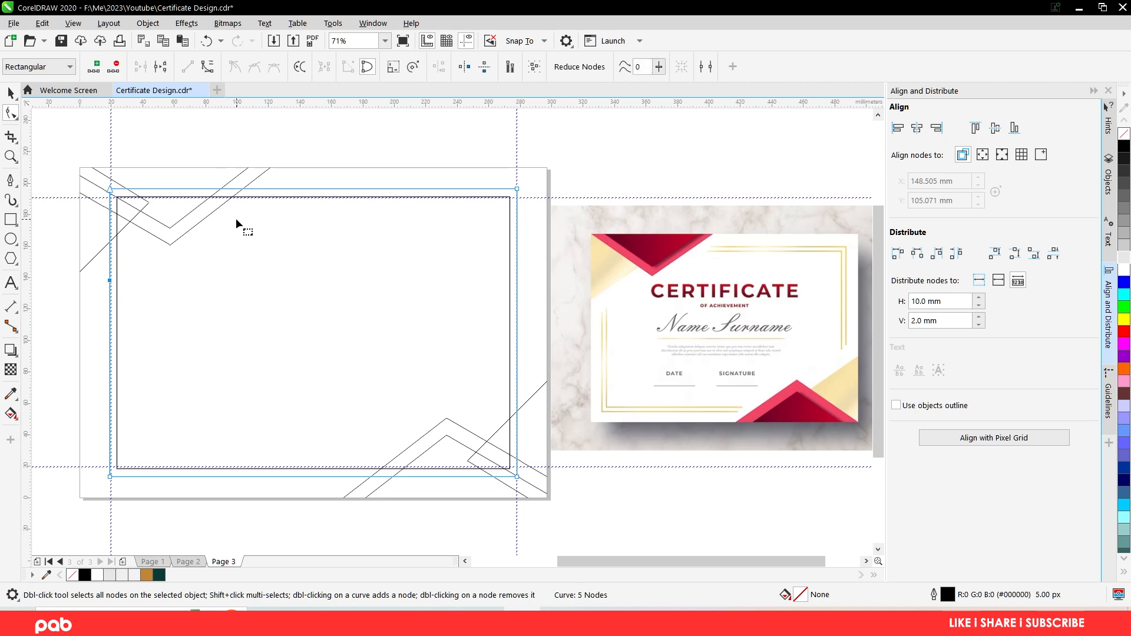
{"action": "double_click", "coordinate": [260, 188]}
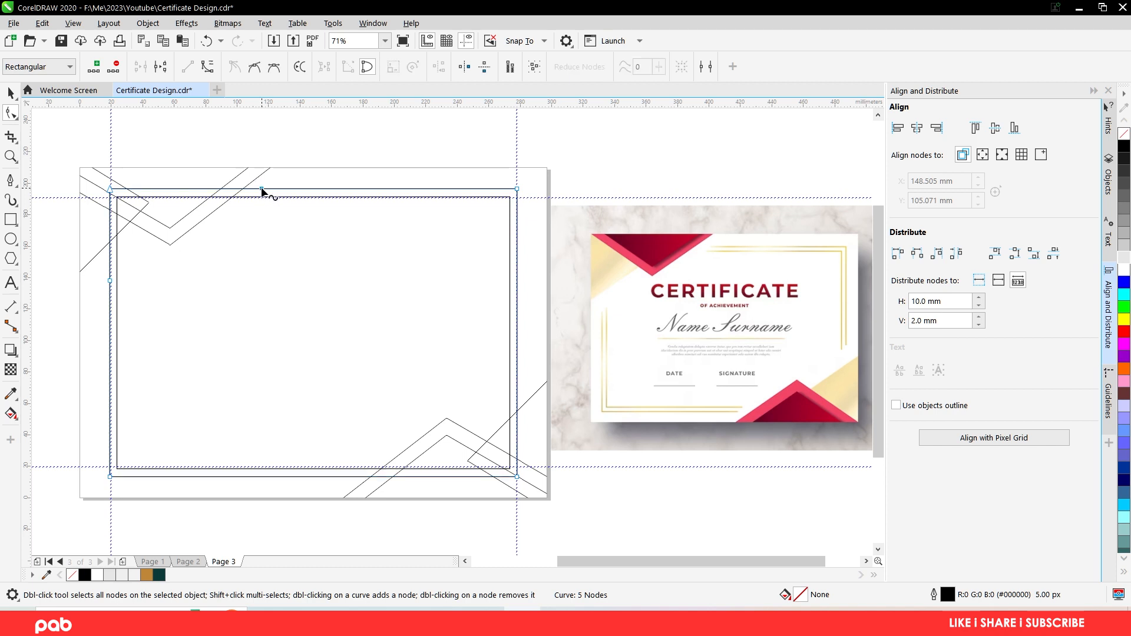
{"action": "double_click", "coordinate": [516, 374]}
{"action": "double_click", "coordinate": [345, 476]}
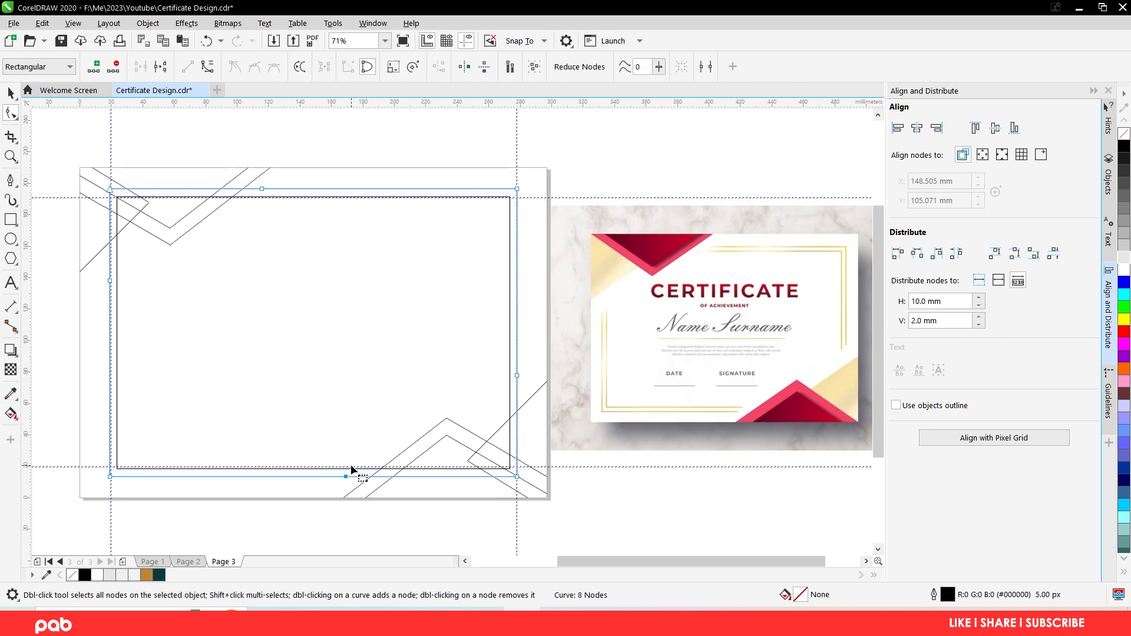
{"action": "left_click", "coordinate": [351, 466]}
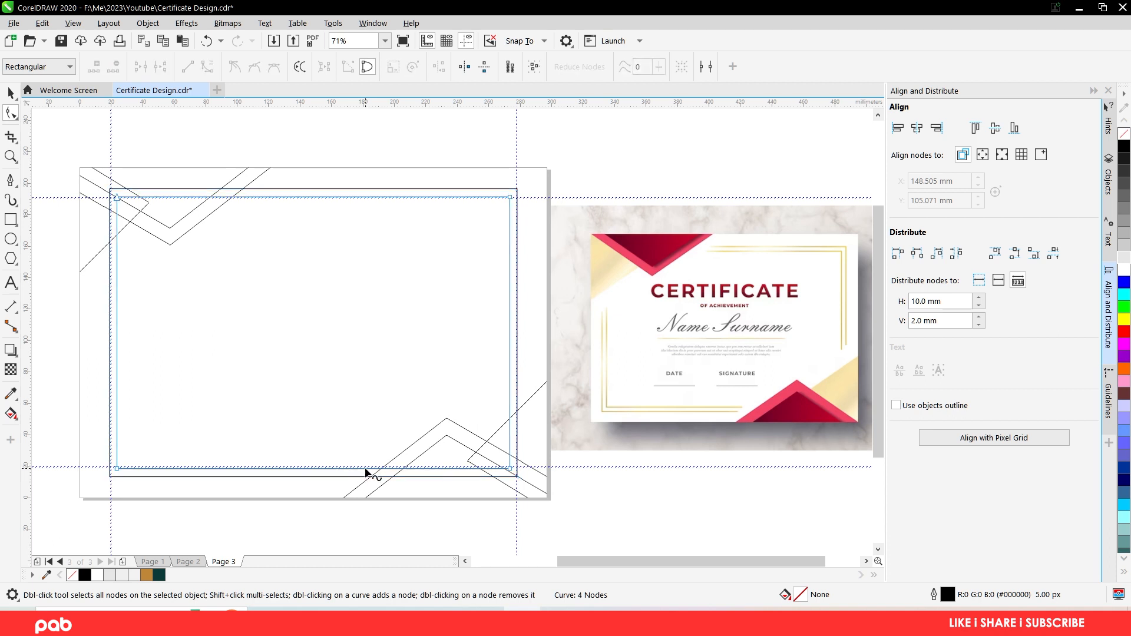
{"action": "double_click", "coordinate": [363, 468]}
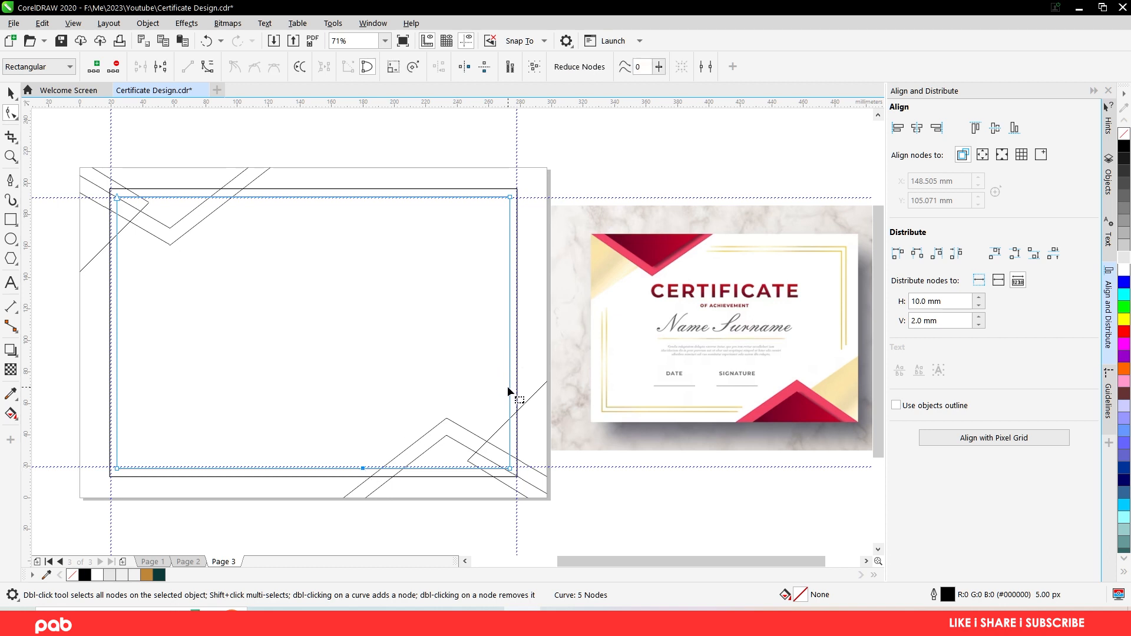
- Remove the outer frame's top-left and bottom-right corners, including the diagonal segments, to leave open gaps beside the corner shapes
{"action": "left_click", "coordinate": [110, 212]}
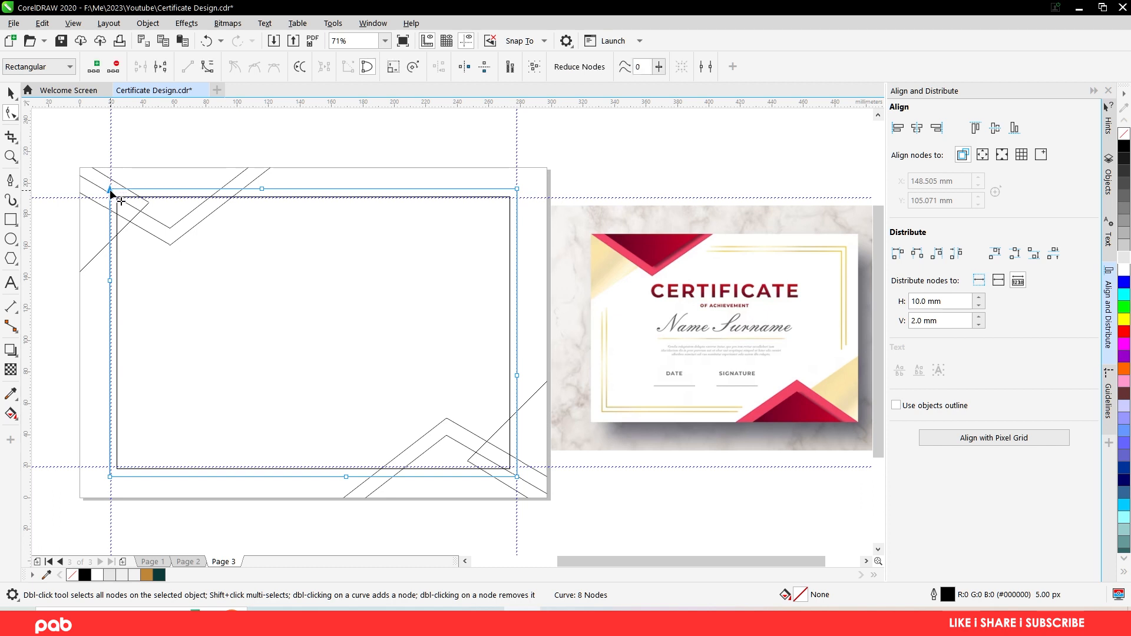
{"action": "double_click", "coordinate": [110, 190]}
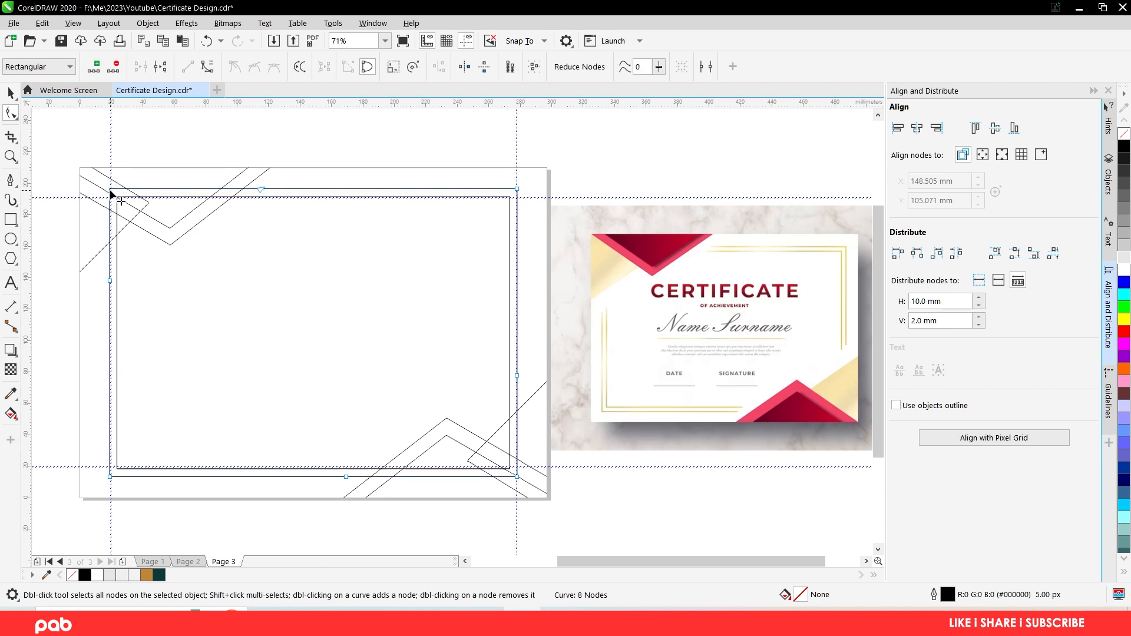
{"action": "left_click", "coordinate": [196, 227]}
{"action": "key", "text": "Delete"}
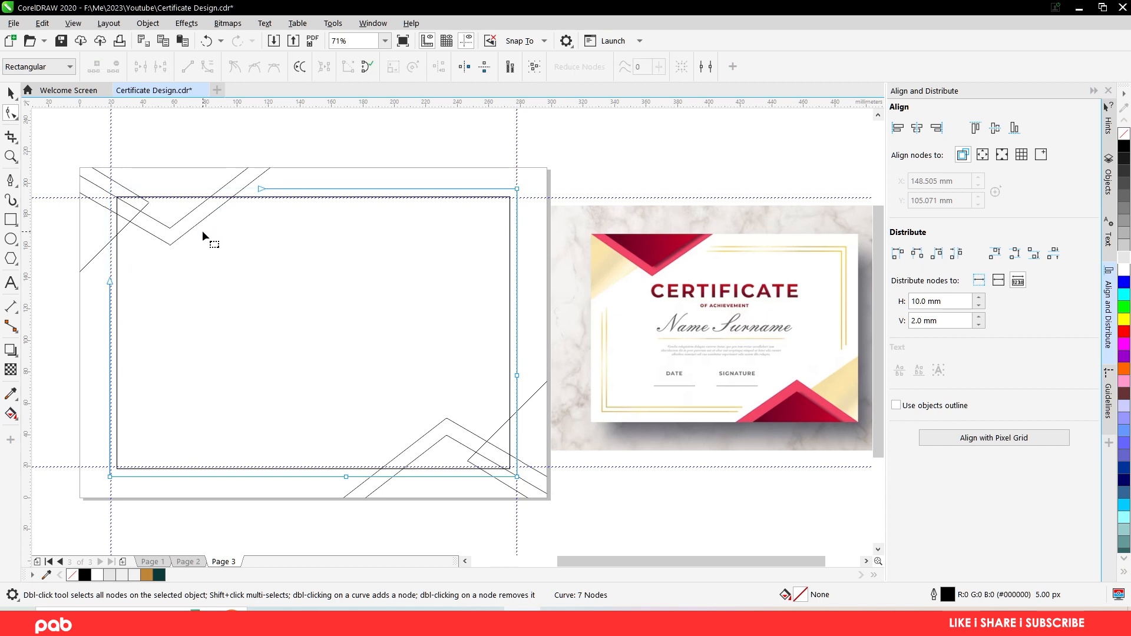
{"action": "left_click", "coordinate": [517, 477]}
{"action": "key", "text": "Delete"}
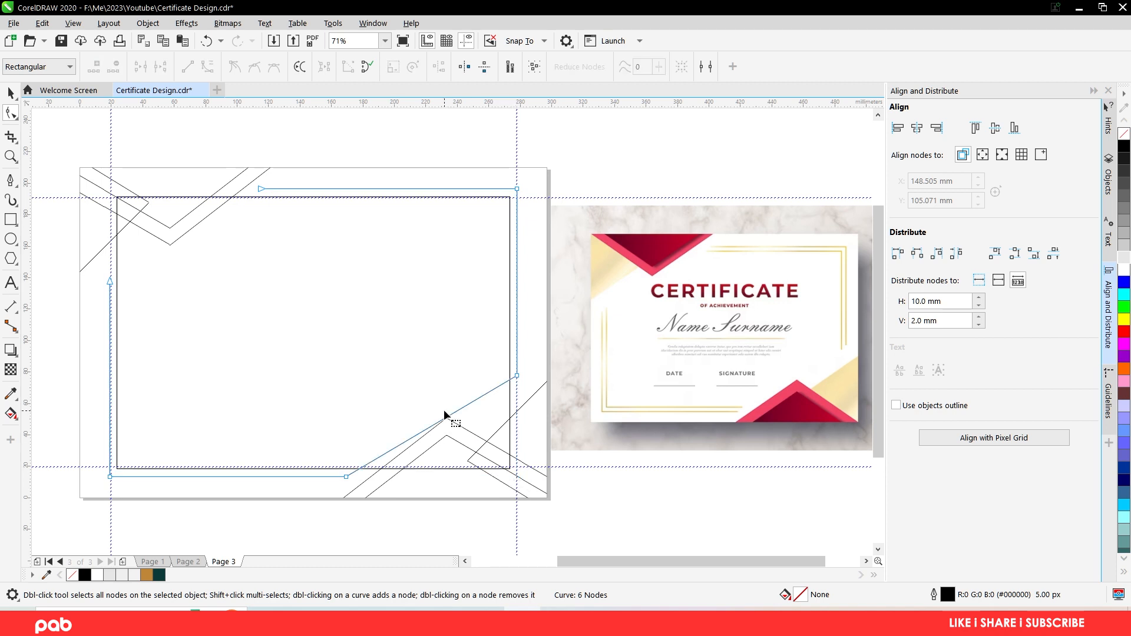
{"action": "left_click", "coordinate": [446, 415]}
{"action": "key", "text": "Delete"}
- Add nodes on the inner frame's right, top and left sides near the outer frame's line ends
{"action": "left_click", "coordinate": [366, 468]}
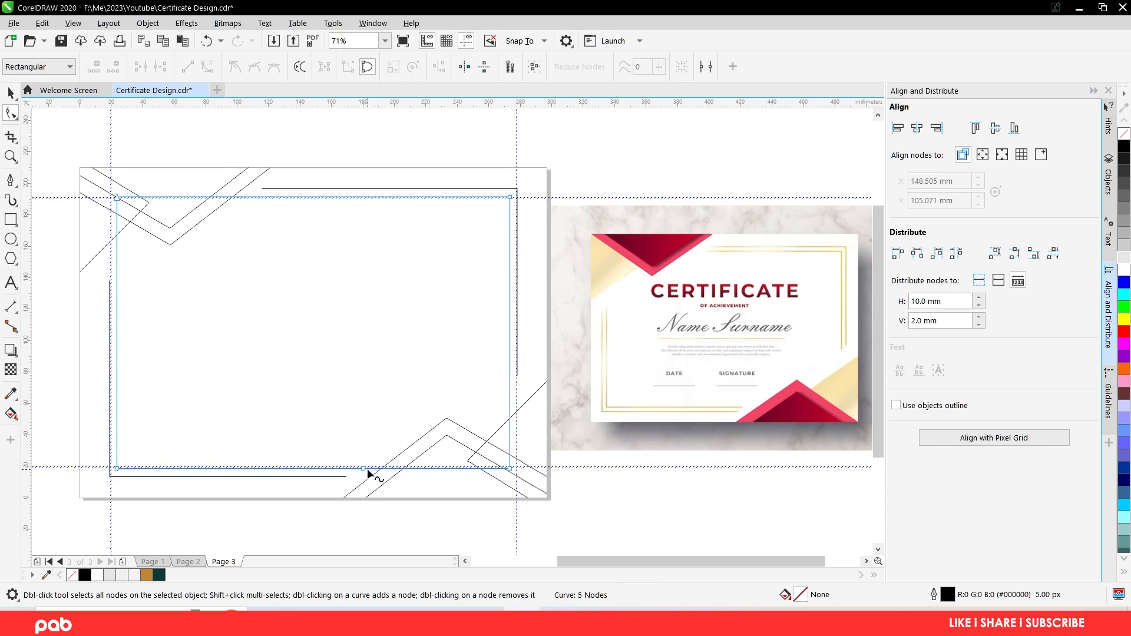
{"action": "double_click", "coordinate": [509, 383]}
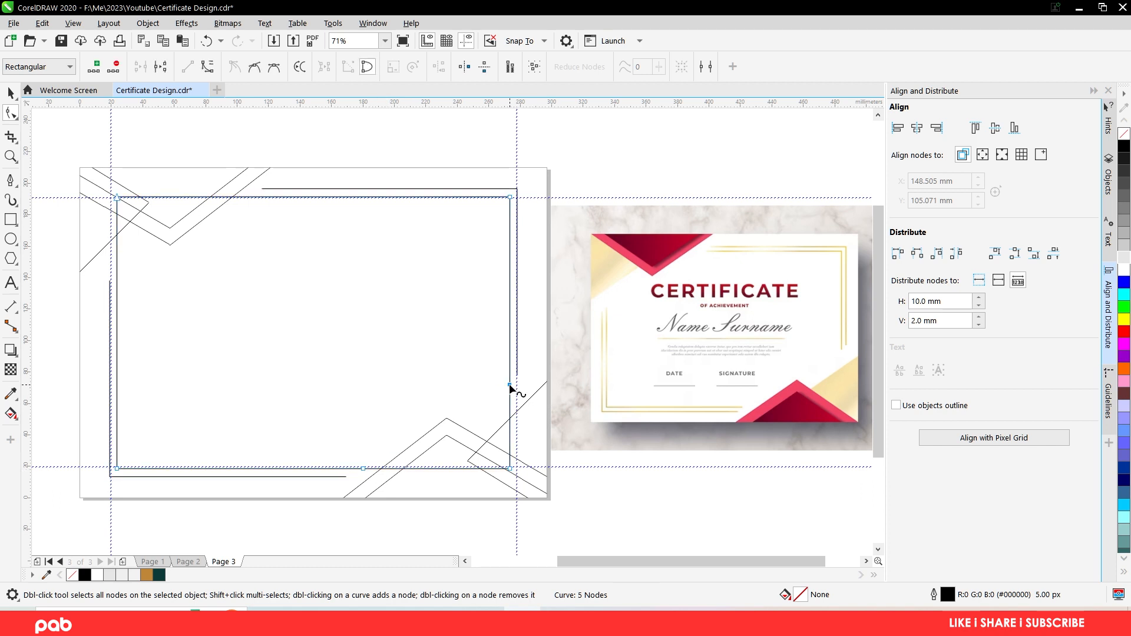
{"action": "double_click", "coordinate": [253, 198]}
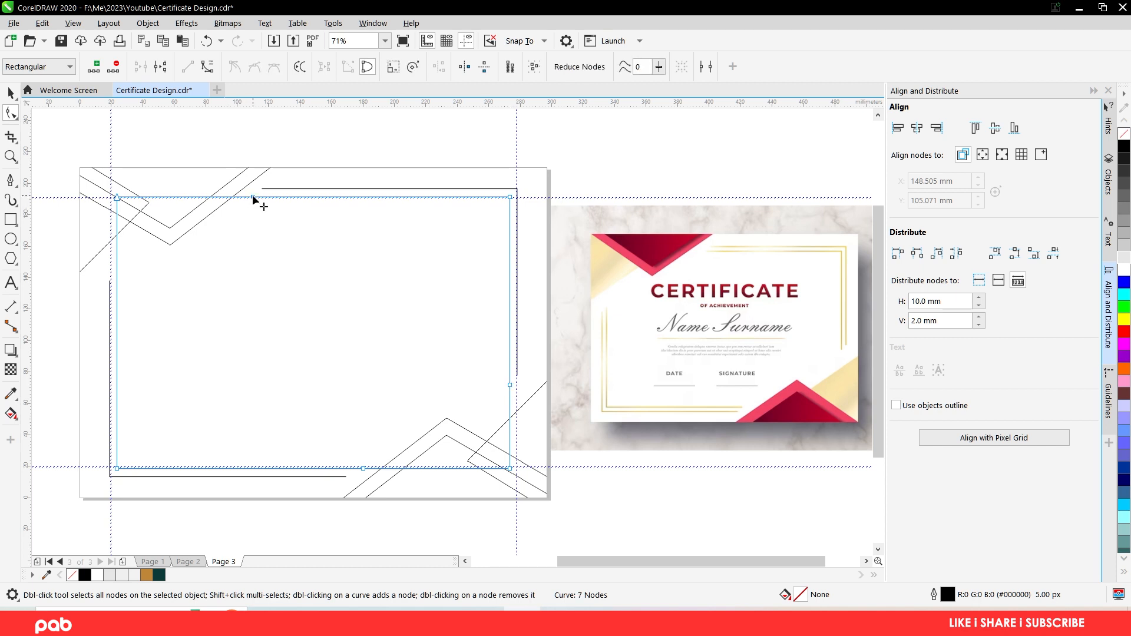
{"action": "double_click", "coordinate": [116, 269]}
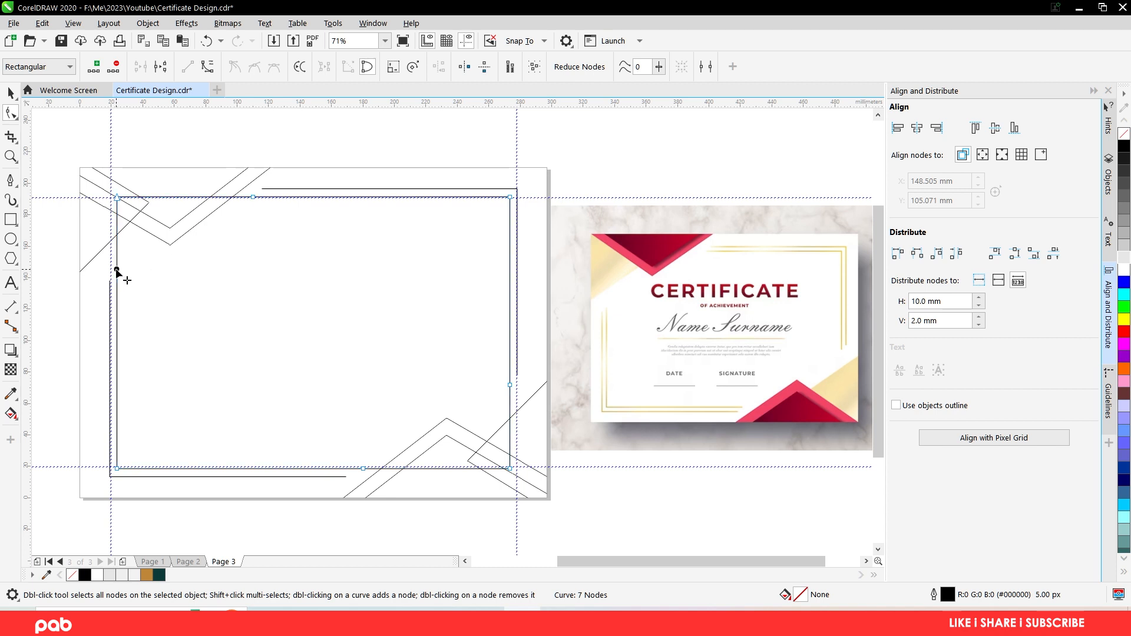
- Remove the inner frame's top-left and bottom-right corner segments to match the gaps in the outer frame
{"action": "double_click", "coordinate": [116, 199]}
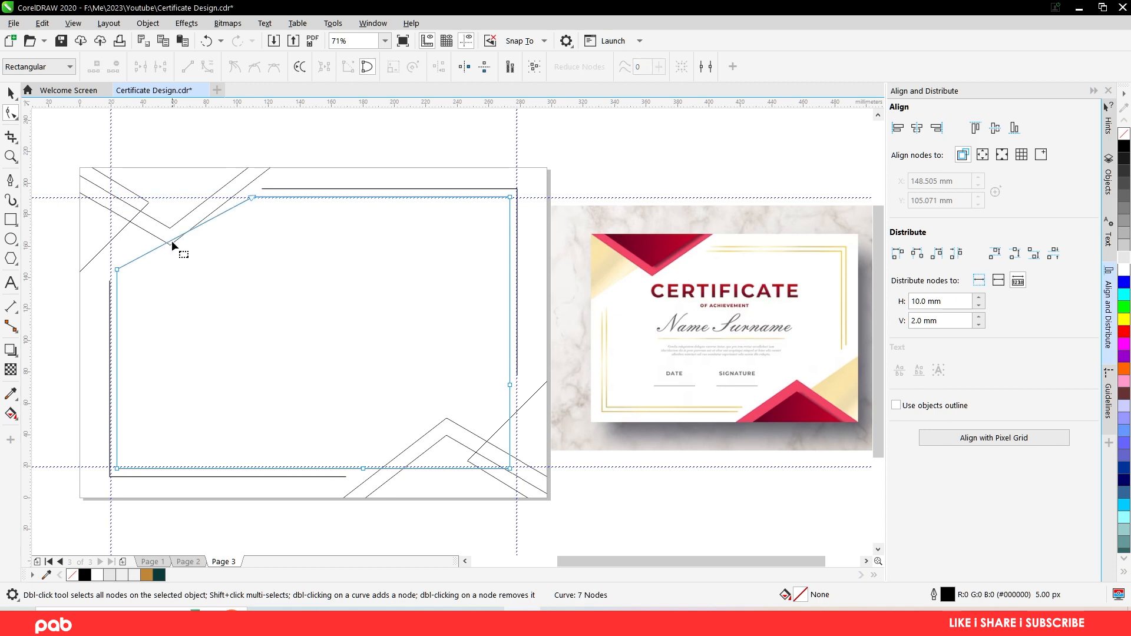
{"action": "left_click", "coordinate": [172, 242]}
{"action": "key", "text": "Delete"}
{"action": "left_click", "coordinate": [510, 469]}
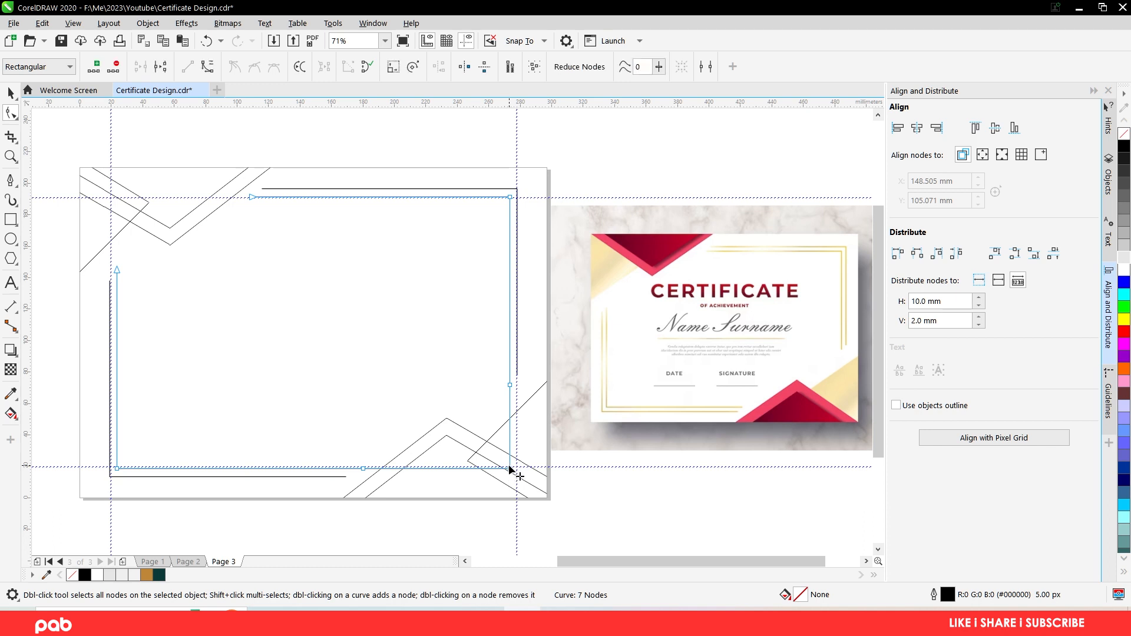
{"action": "left_click", "coordinate": [436, 424]}
{"action": "key", "text": "Delete"}
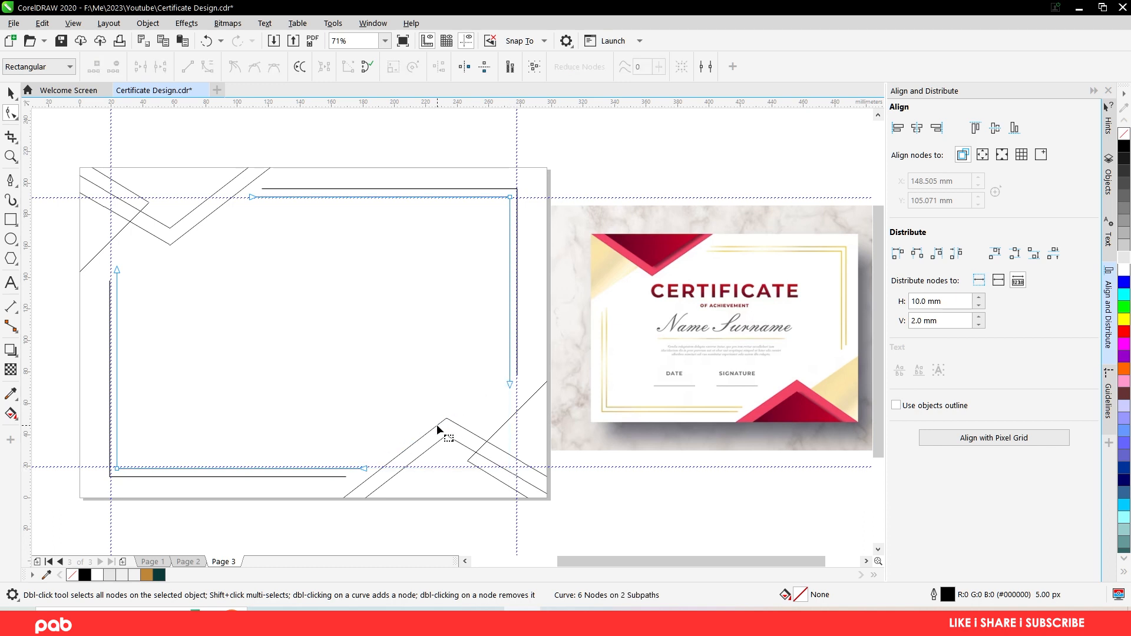
{"action": "left_click", "coordinate": [11, 93]}
- Add the artistic text "CERTIFICATE" in the upper part of the page
{"action": "left_click", "coordinate": [9, 285]}
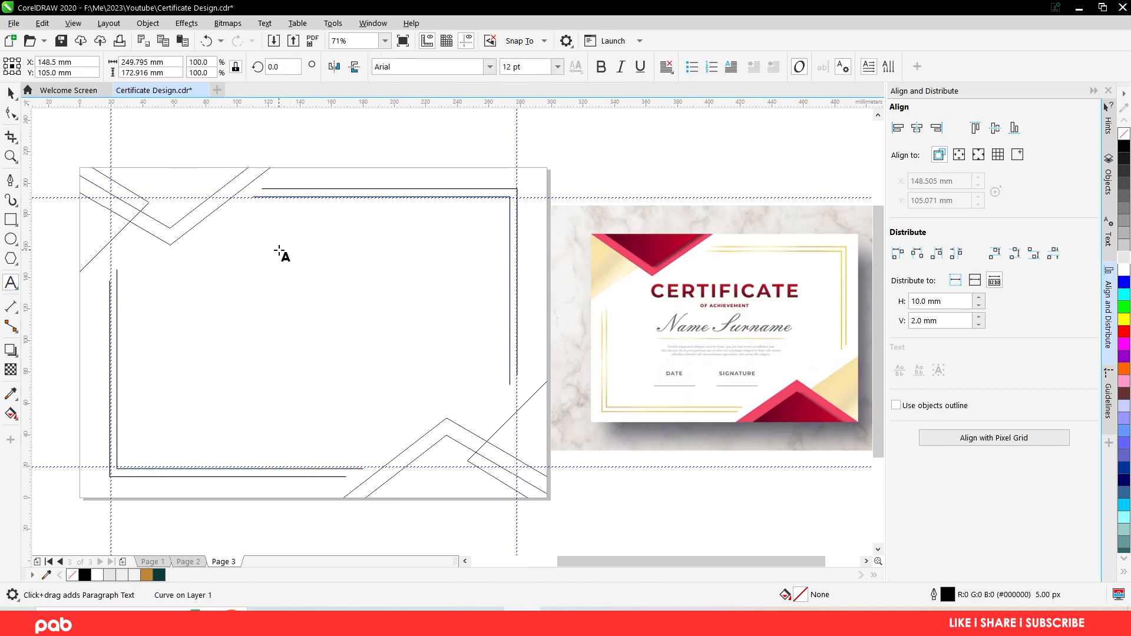
{"action": "left_click", "coordinate": [220, 269]}
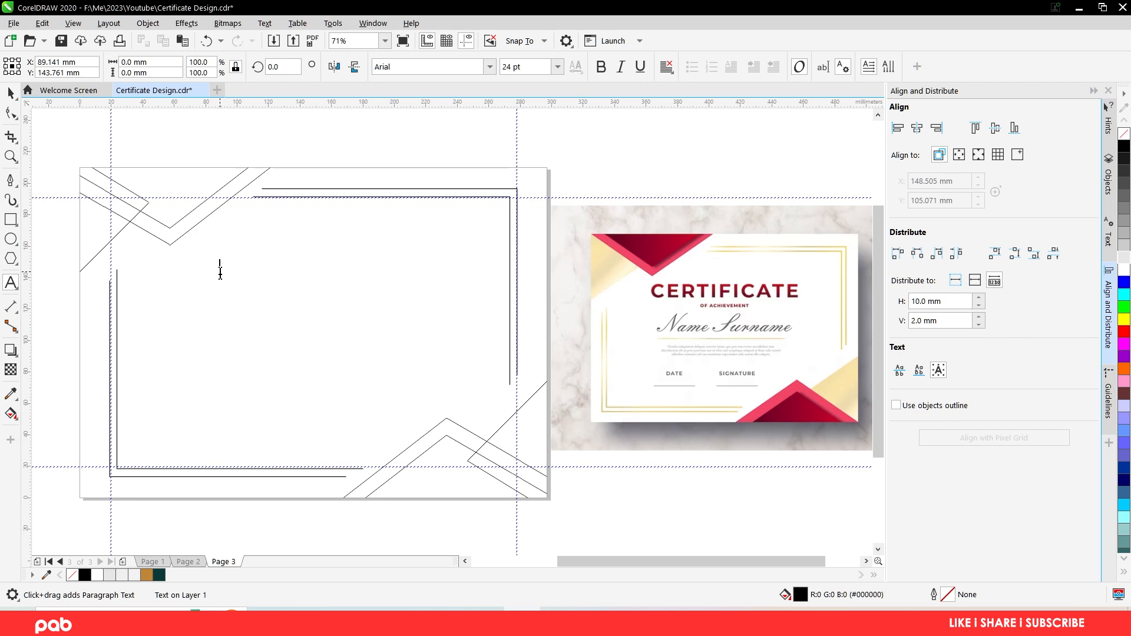
{"action": "type", "text": "CERTIFICATE"}
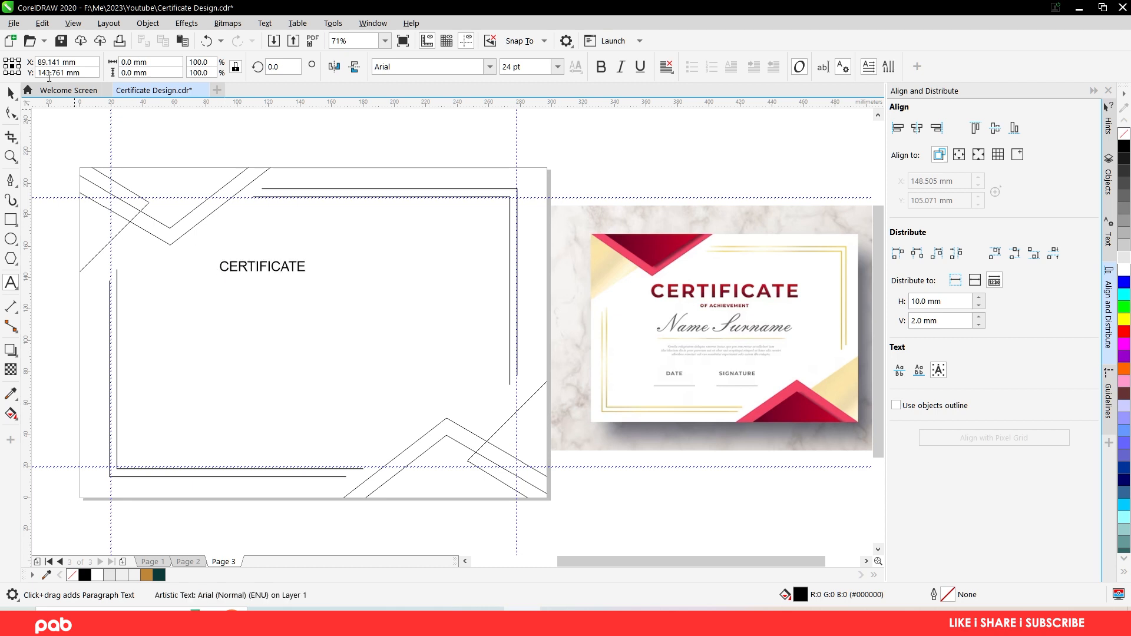
{"action": "left_click", "coordinate": [9, 93]}
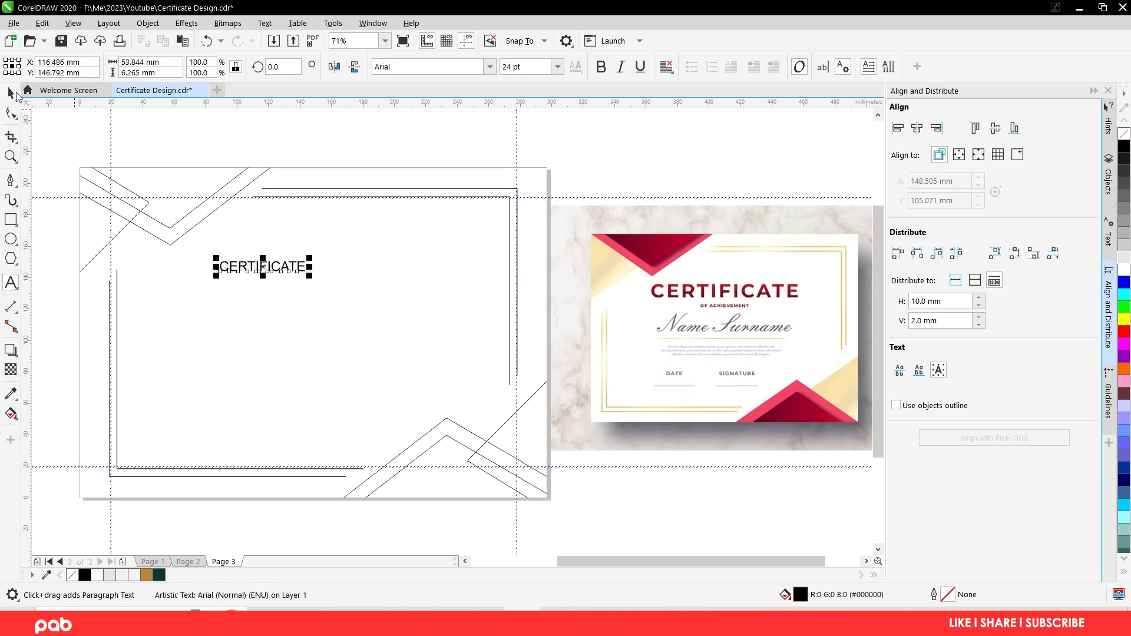
- Set the CERTIFICATE text's font to Nexa Heavy
{"action": "left_click", "coordinate": [393, 72]}
{"action": "type", "text": "Nexa Book"}
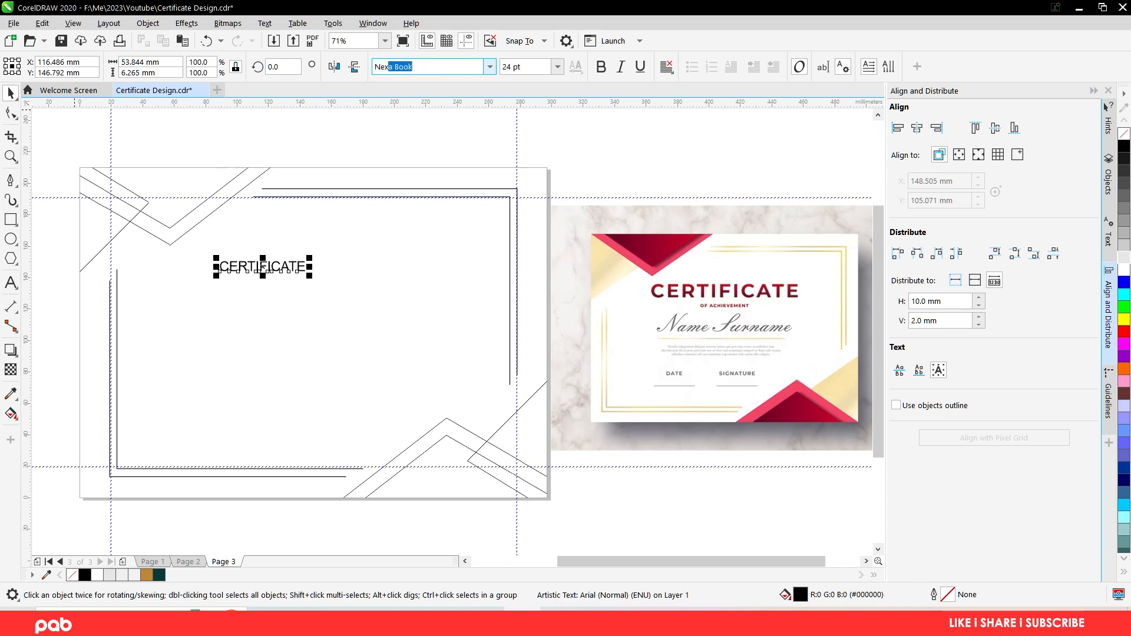
{"action": "key", "text": "Return"}
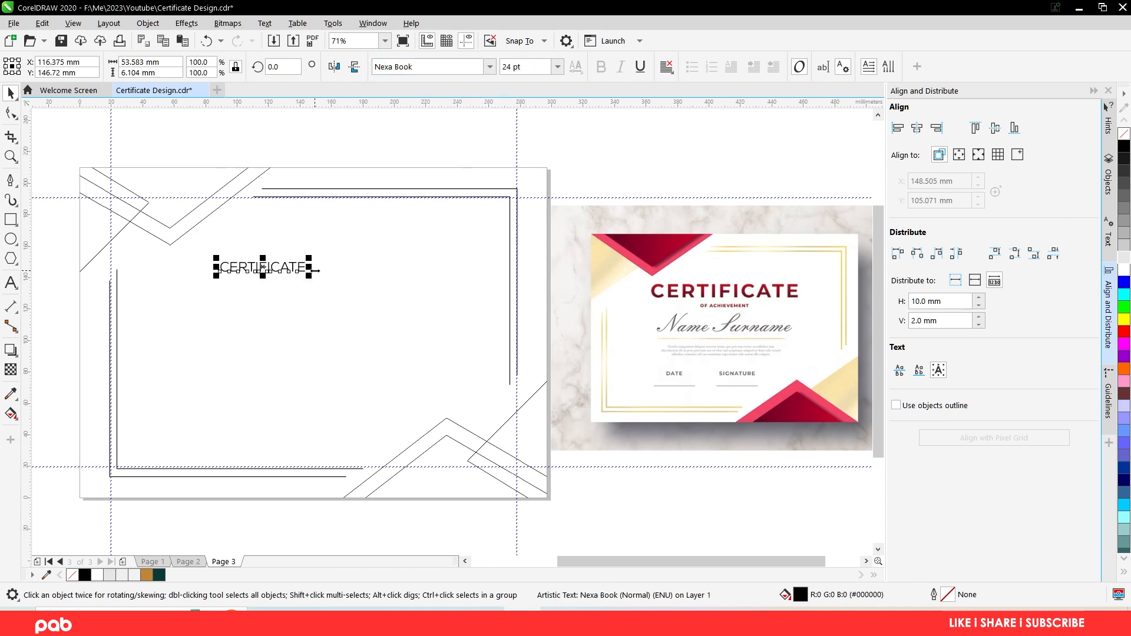
{"action": "left_click", "coordinate": [482, 70]}
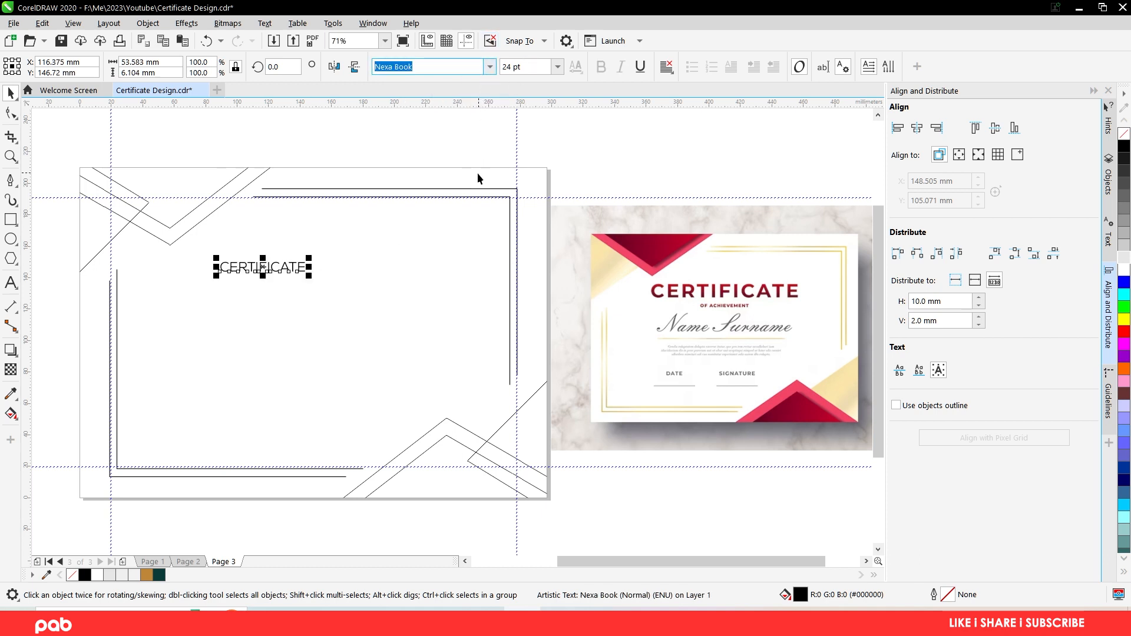
{"action": "left_click", "coordinate": [490, 67]}
{"action": "mouse_move", "coordinate": [504, 200]}
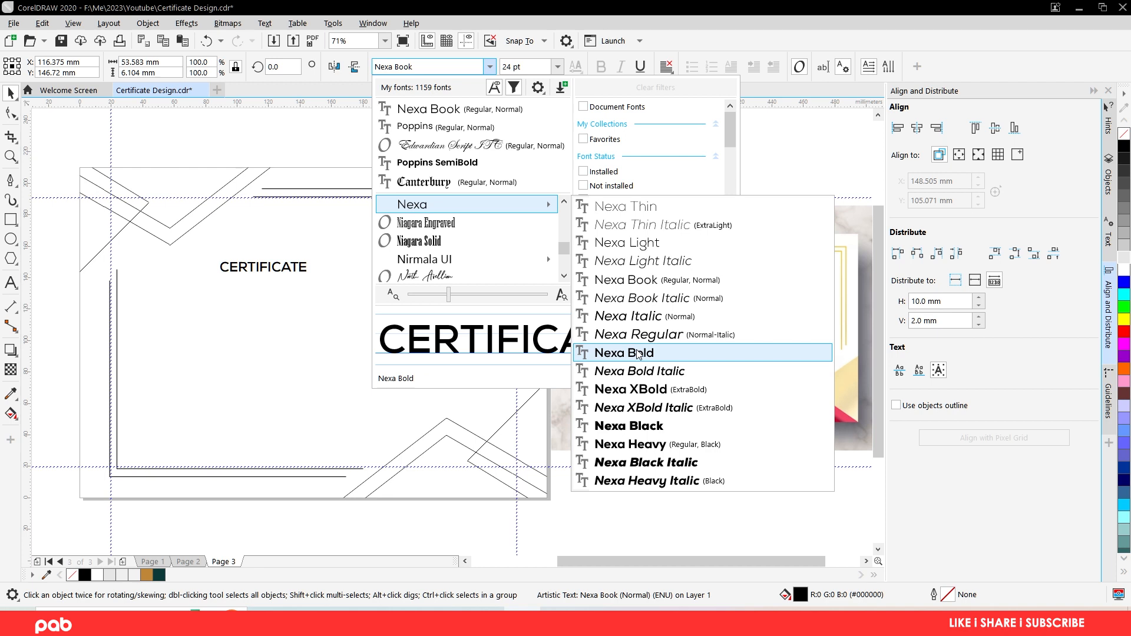
{"action": "left_click", "coordinate": [639, 443]}
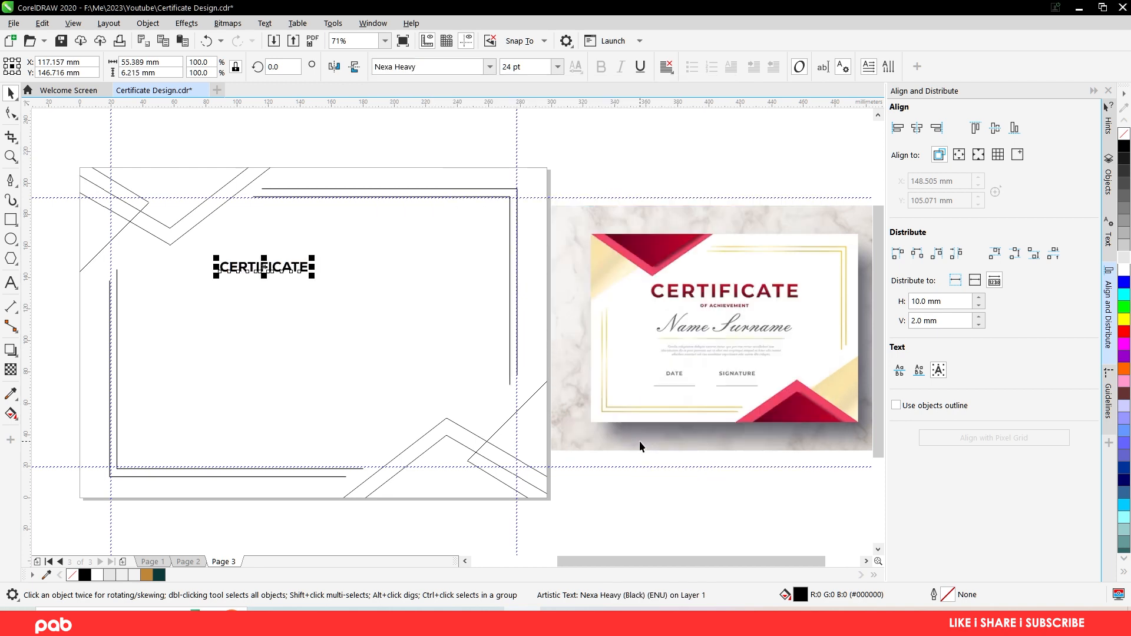
- Enlarge the CERTIFICATE heading proportionally and centre it horizontally on the page-size rectangle
{"action": "left_click_drag", "start_coordinate": [311, 257], "coordinate": [394, 221]}
{"action": "left_click", "coordinate": [414, 345], "text": "shift"}
{"action": "key", "text": "c"}
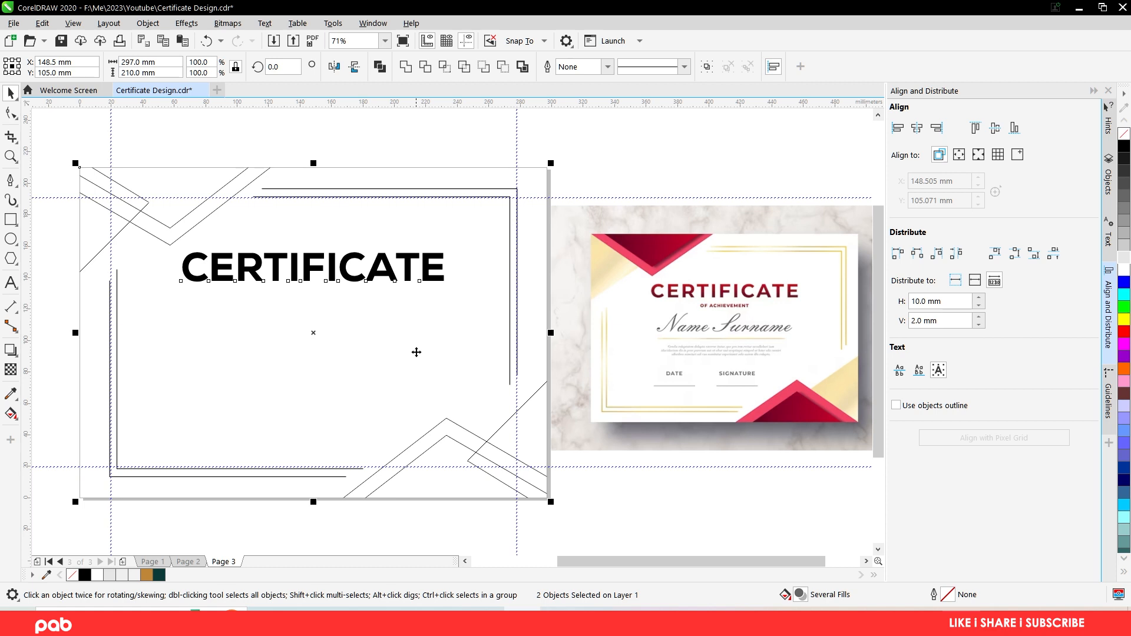
- Shrink the CERTIFICATE heading about its centre to about 128 mm wide, roughly 55 pt
{"action": "left_click", "coordinate": [603, 149]}
{"action": "left_click", "coordinate": [390, 275]}
{"action": "left_click", "coordinate": [450, 243]}
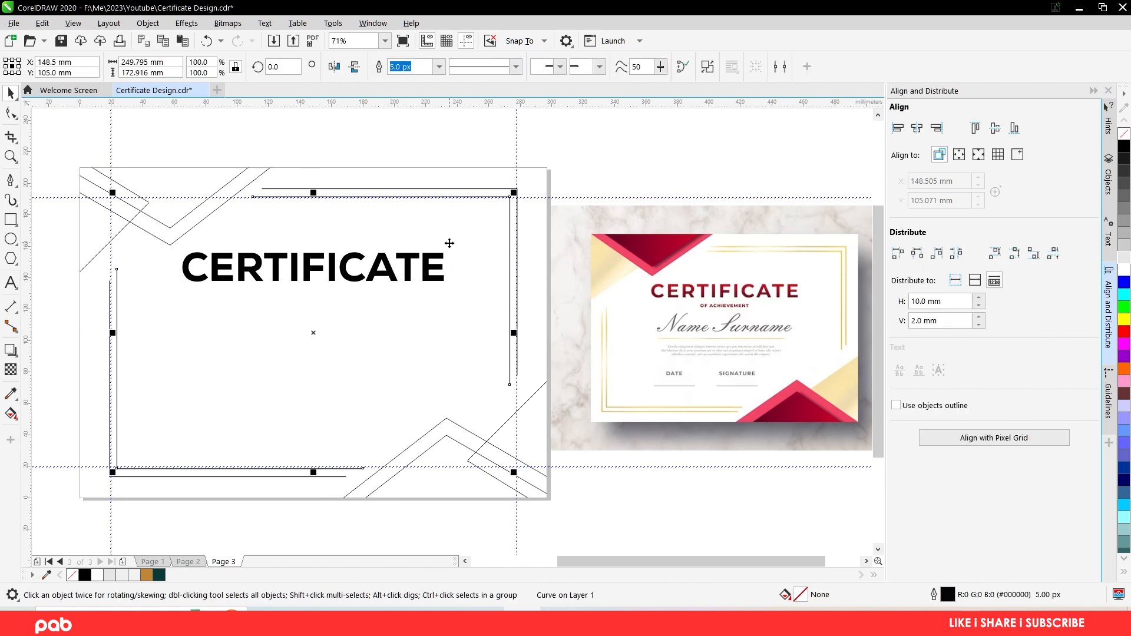
{"action": "left_click", "coordinate": [443, 254]}
{"action": "left_click_drag", "start_coordinate": [449, 244], "coordinate": [422, 247]}
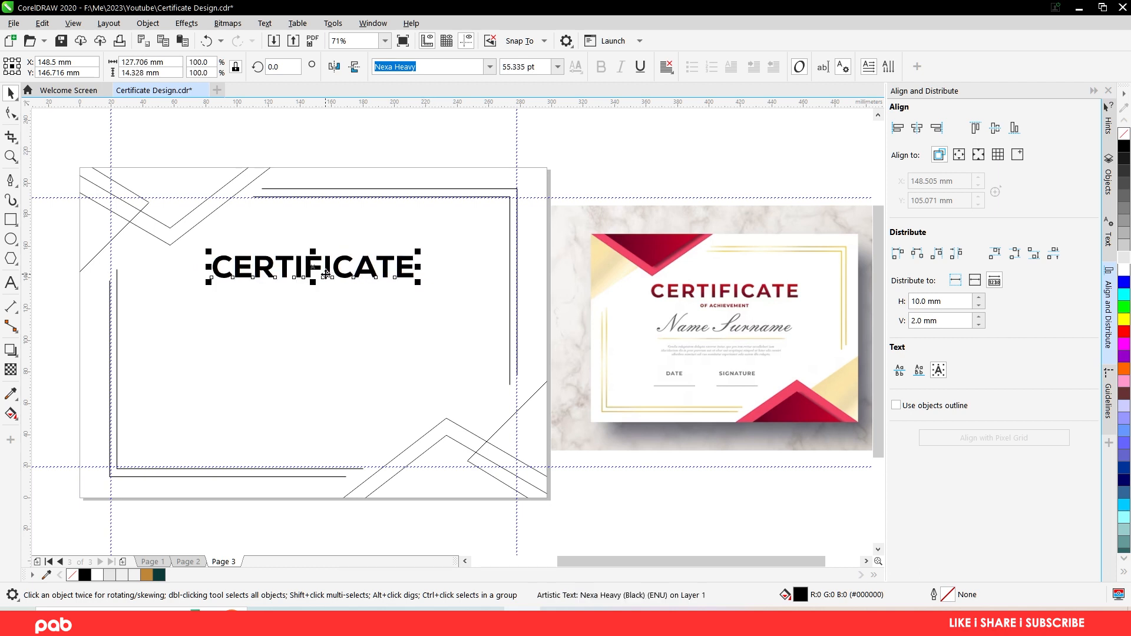
- Duplicate the heading straight below itself at about Y 131 mm and set the copy's font to Nexa Bold
{"action": "left_click_drag", "start_coordinate": [326, 274], "coordinate": [315, 292]}
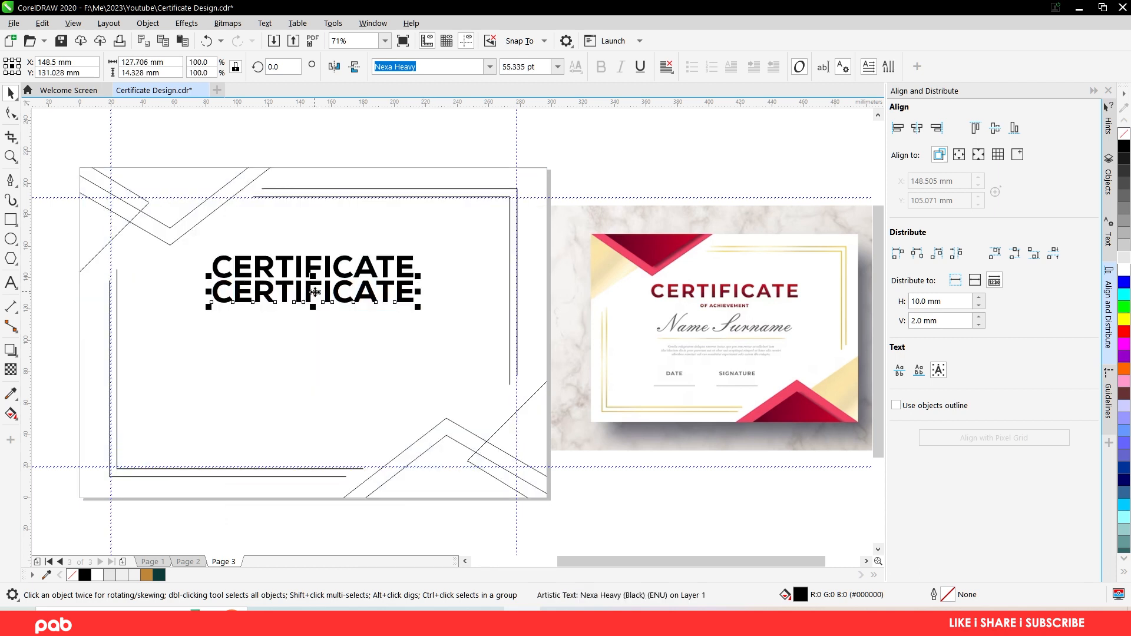
{"action": "left_click", "coordinate": [489, 66]}
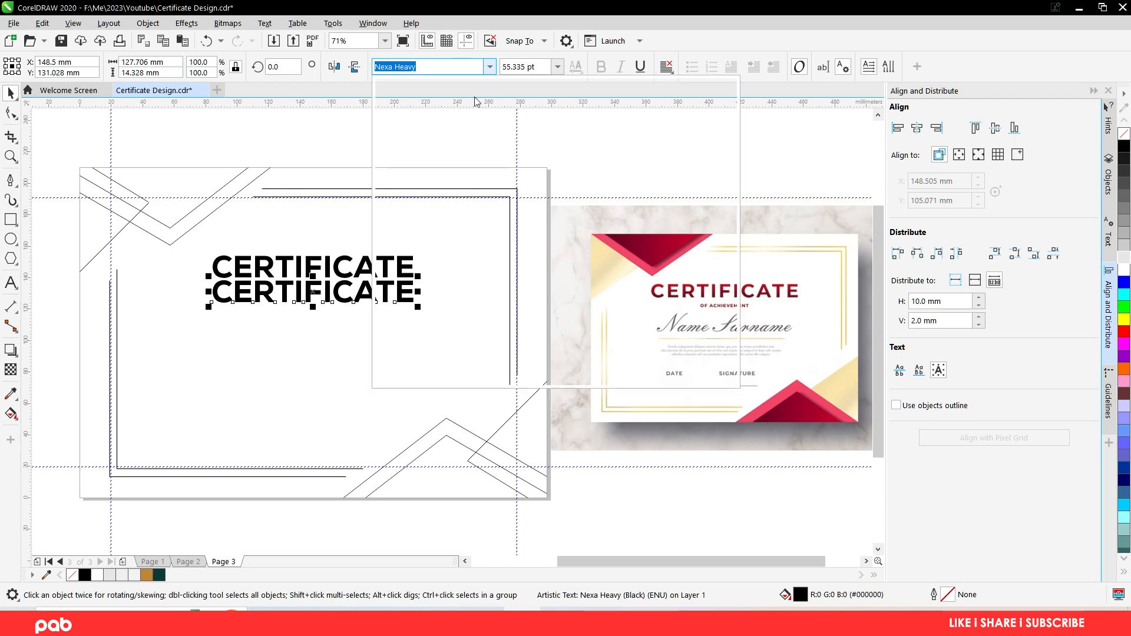
{"action": "mouse_move", "coordinate": [490, 202]}
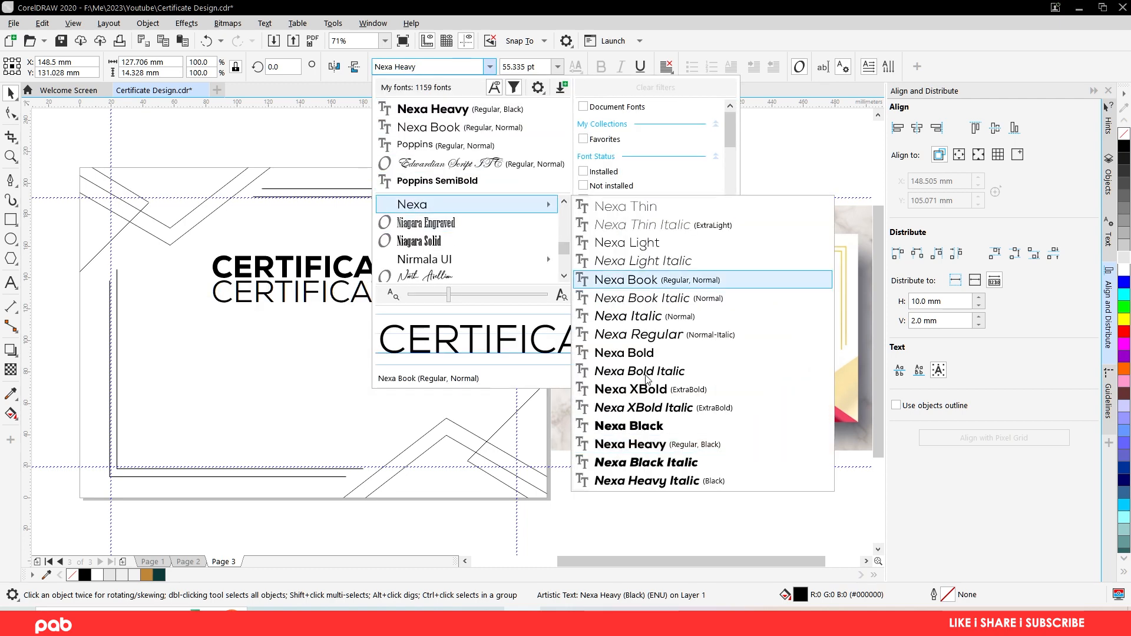
{"action": "left_click", "coordinate": [643, 353]}
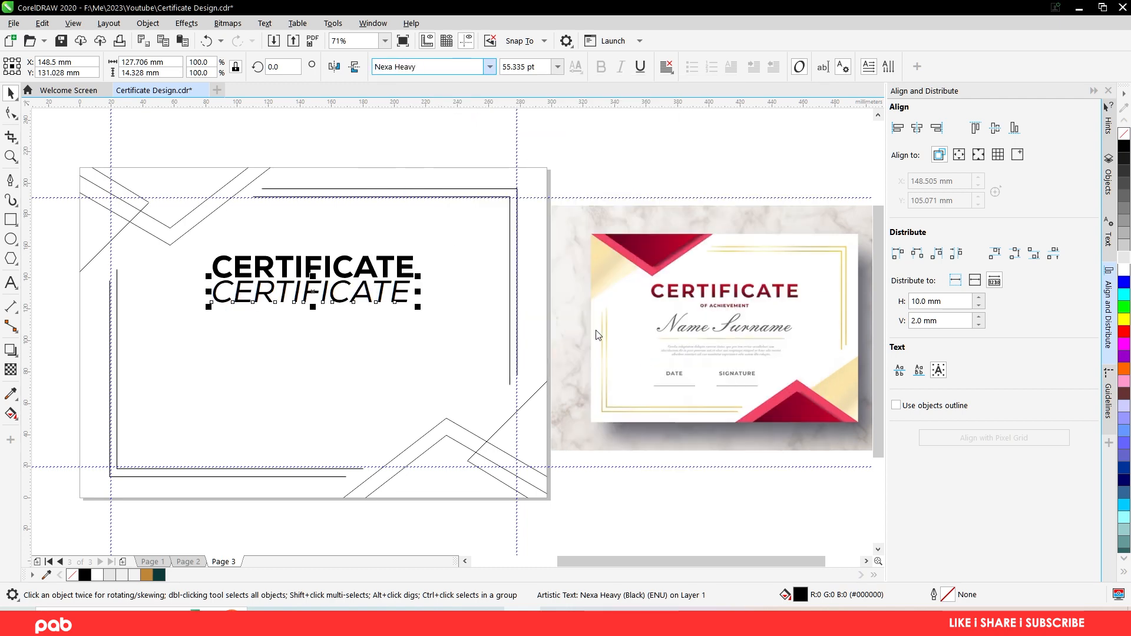
- Replace the text of the duplicated heading with "OF ACHIEVEMENT"
{"action": "double_click", "coordinate": [339, 304]}
{"action": "key", "text": "ctrl+a"}
{"action": "type", "text": "O"}
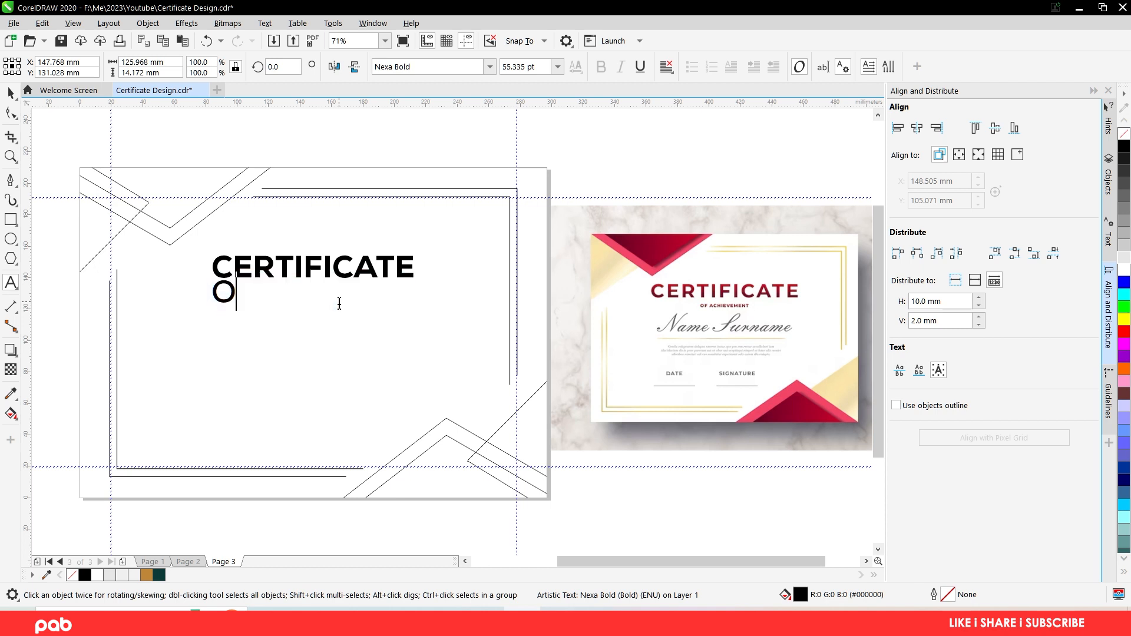
{"action": "type", "text": "F ACHIEVEMENT"}
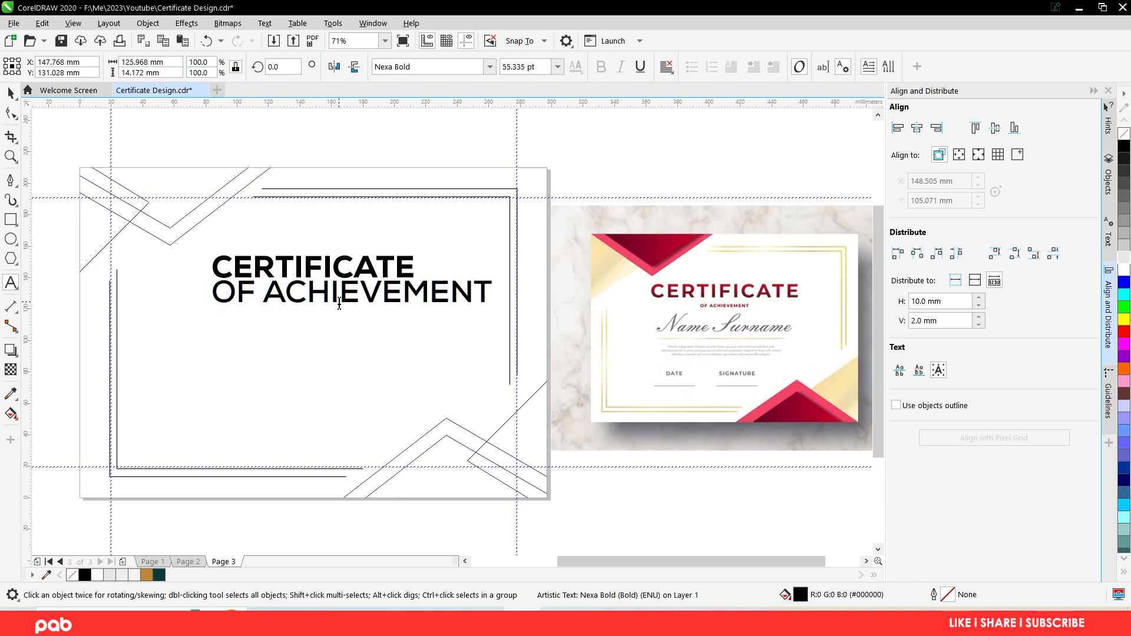
{"action": "key", "text": "ctrl+space"}
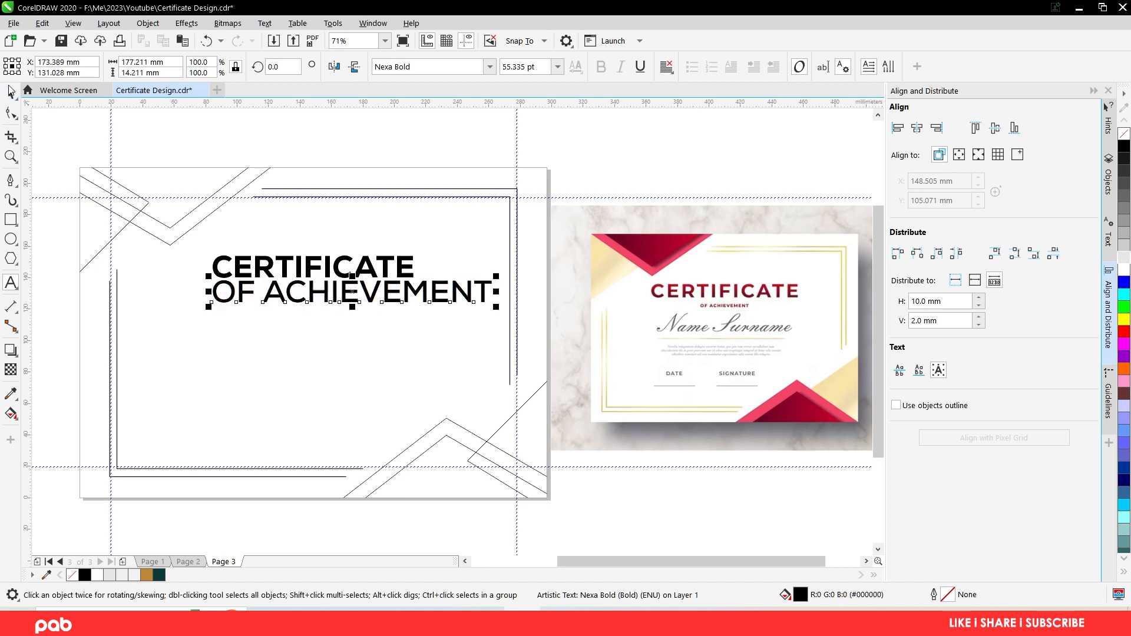
- Shrink the OF ACHIEVEMENT text proportionally to about 71 mm wide and centre it horizontally on the page-size rectangle
{"action": "left_click_drag", "start_coordinate": [498, 285], "coordinate": [330, 261]}
{"action": "left_click", "coordinate": [383, 308], "text": "shift"}
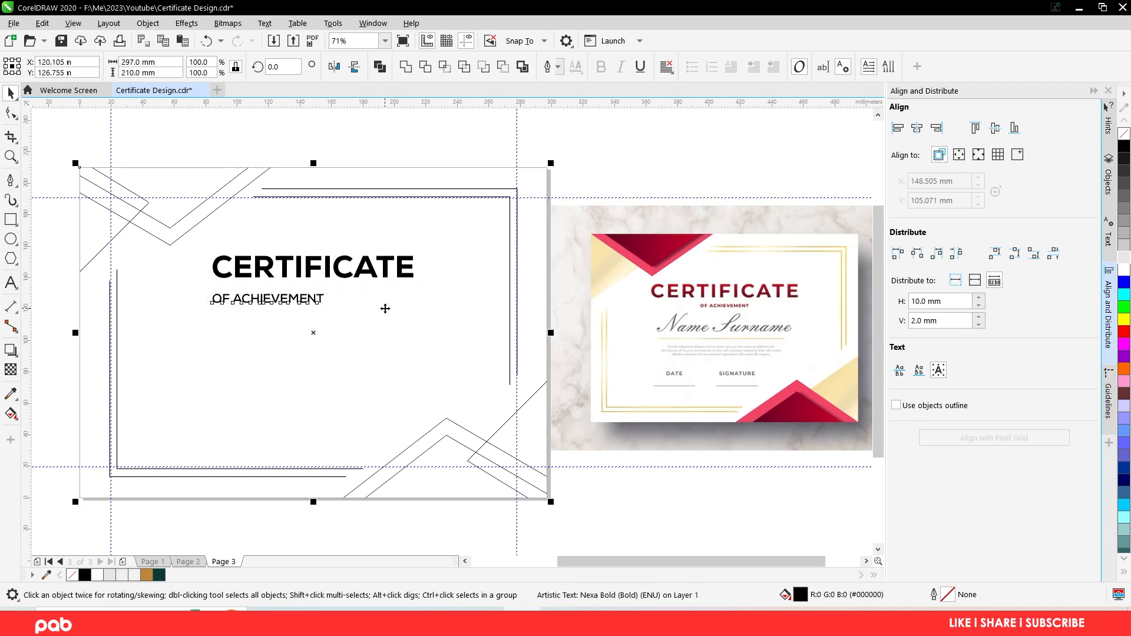
{"action": "key", "text": "c"}
{"action": "left_click", "coordinate": [551, 180]}
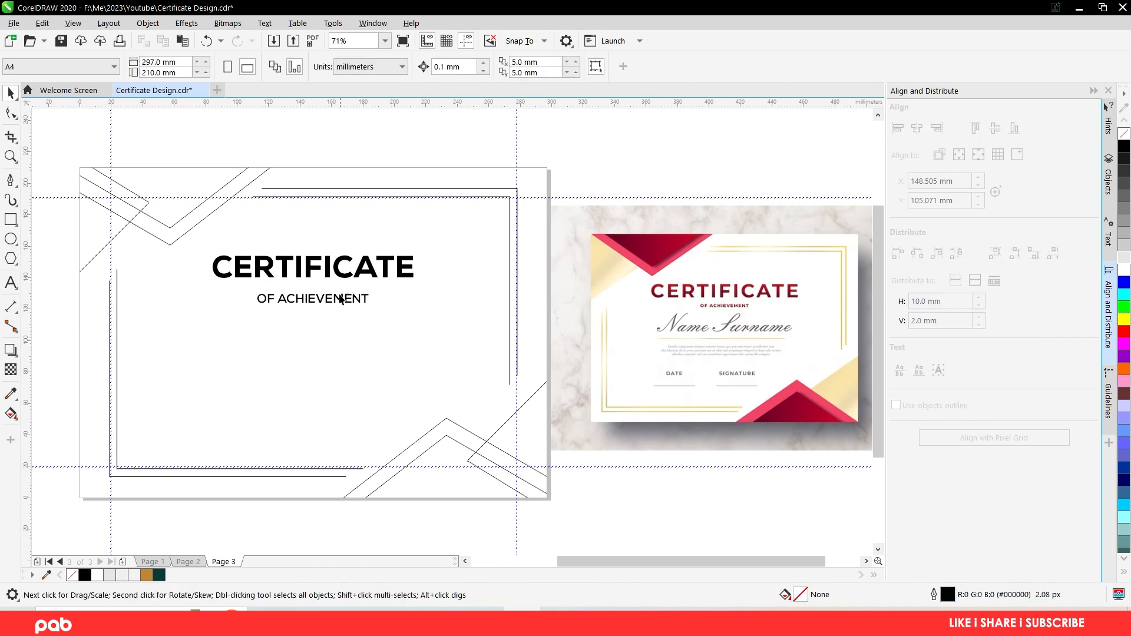
- Set the OF ACHIEVEMENT text to 15 pt and centre it horizontally on the page-size rectangle again
{"action": "left_click", "coordinate": [313, 299]}
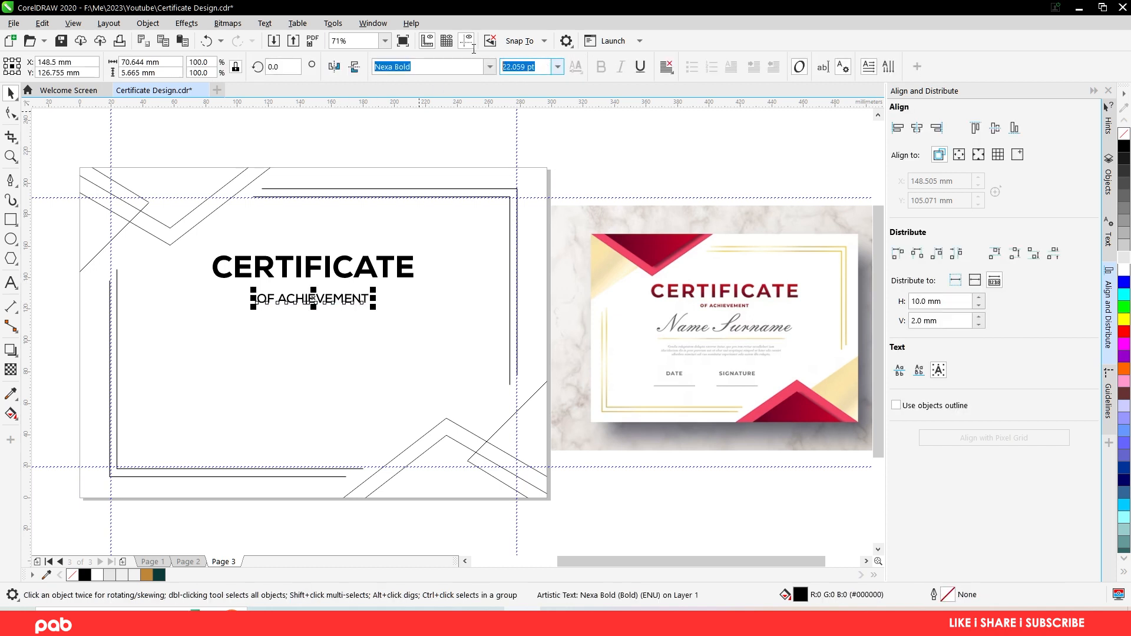
{"action": "type", "text": "15"}
{"action": "key", "text": "Return"}
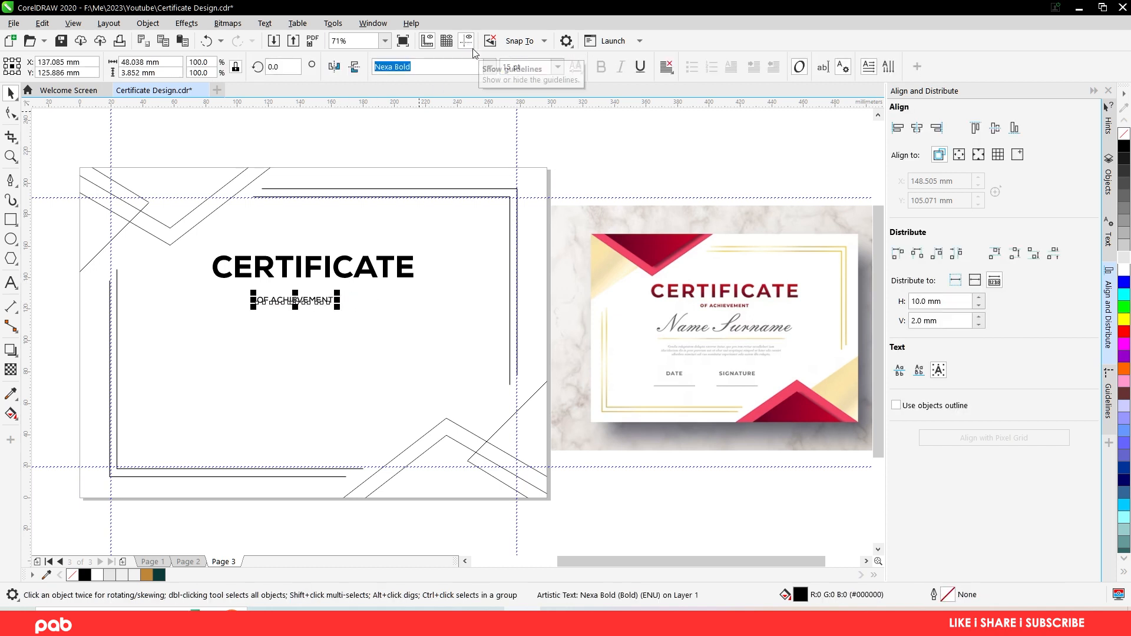
{"action": "left_click", "coordinate": [282, 311], "text": "shift"}
{"action": "key", "text": "c"}
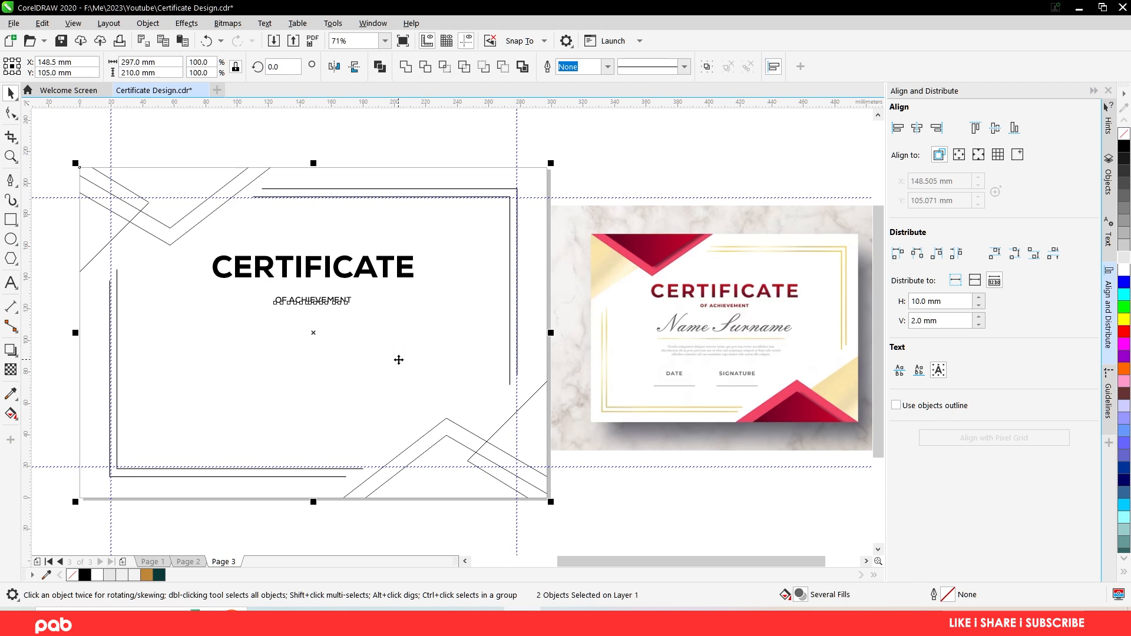
{"action": "left_click", "coordinate": [450, 127]}
- Move the OF ACHIEVEMENT text straight up to about Y 133 mm, close beneath the heading, and save the document
{"action": "left_click", "coordinate": [321, 299]}
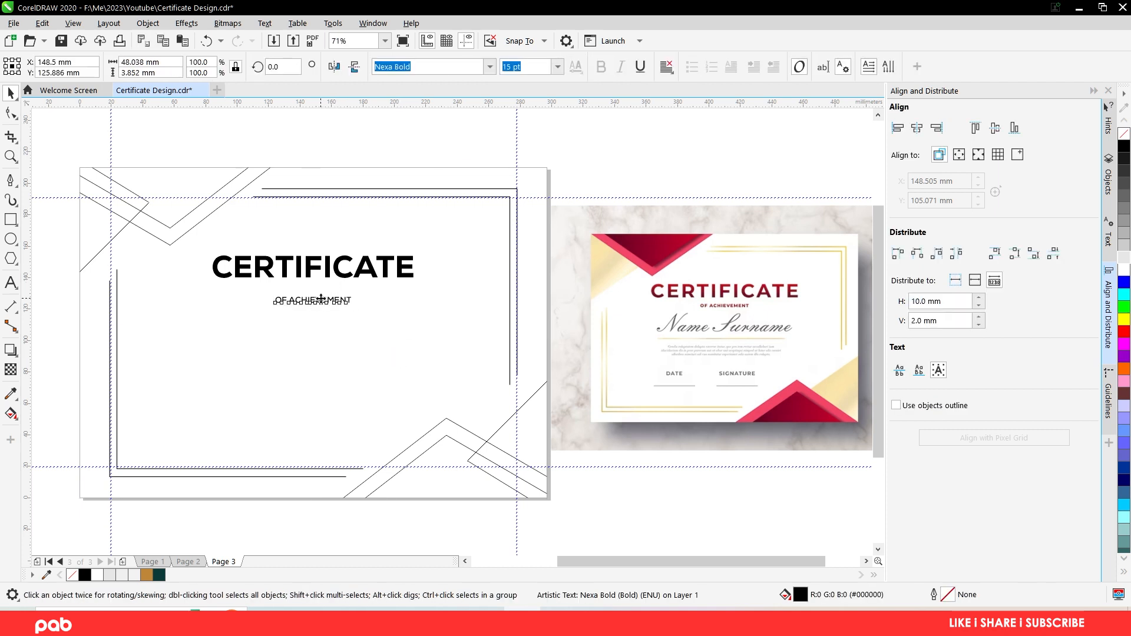
{"action": "left_click_drag", "start_coordinate": [321, 299], "coordinate": [321, 288]}
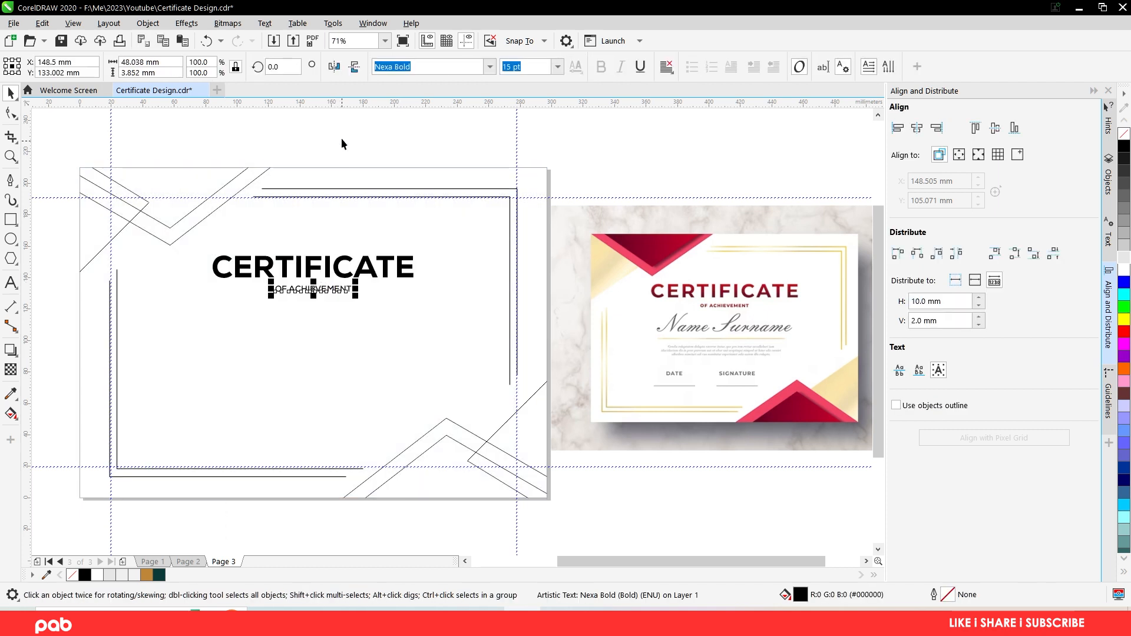
{"action": "left_click", "coordinate": [341, 134]}
{"action": "key", "text": "ctrl+s"}
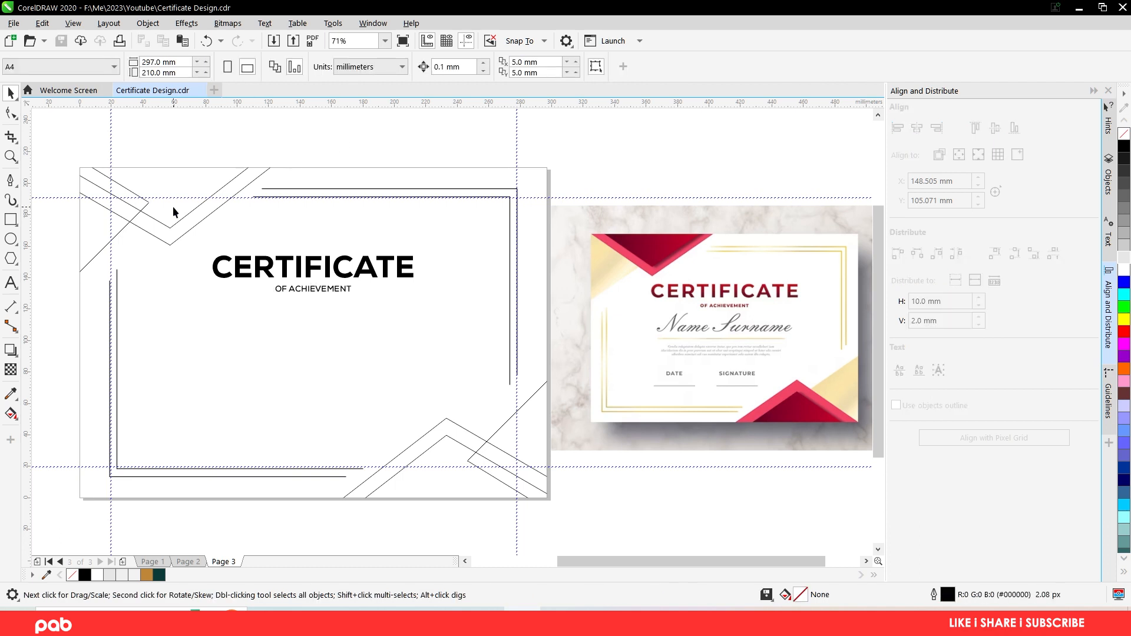
- Draw a horizontal line about 190 mm long with the Pen tool below the subtitle, at about Y 93 mm
{"action": "left_click", "coordinate": [10, 182]}
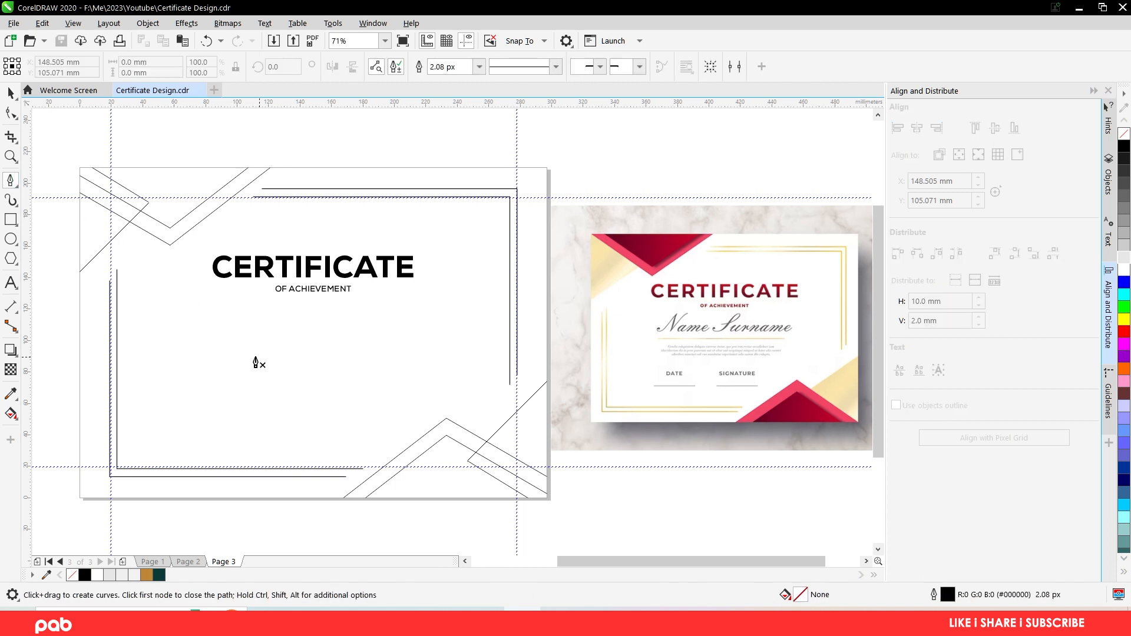
{"action": "left_click", "coordinate": [173, 351]}
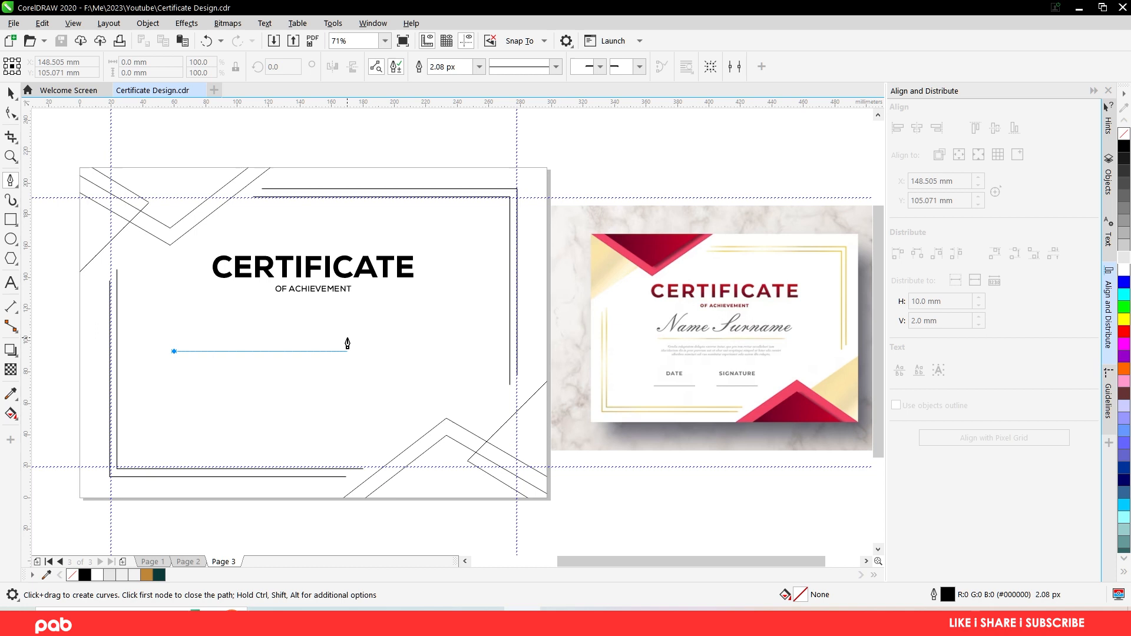
{"action": "double_click", "coordinate": [473, 351]}
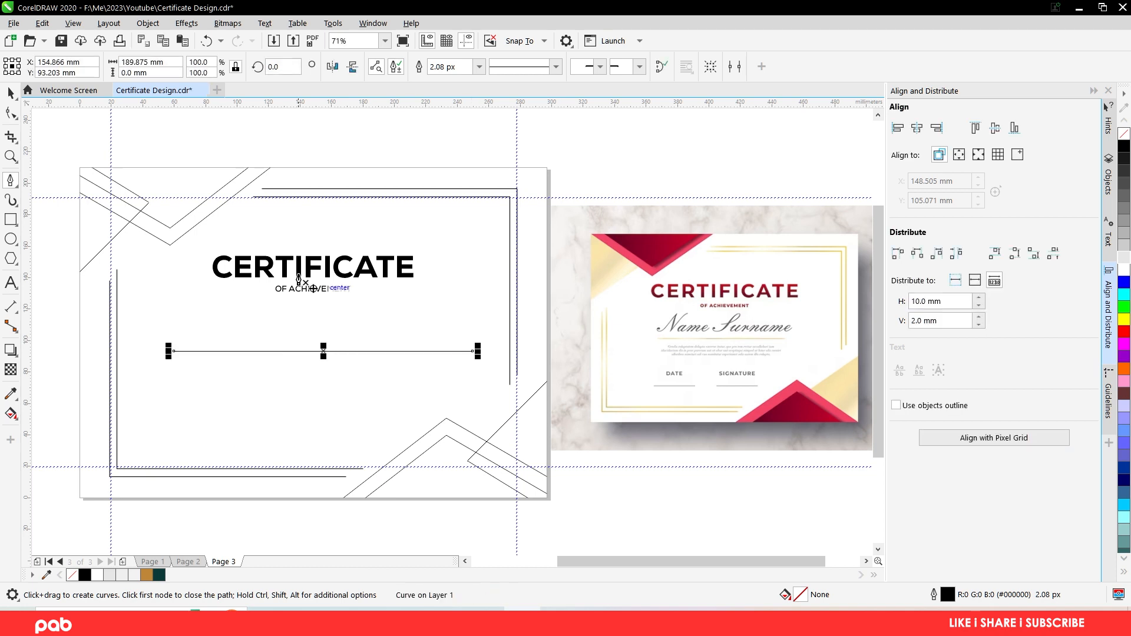
- Select the heading, subtitle and horizontal line together and move them up slightly
{"action": "left_click", "coordinate": [10, 93]}
{"action": "left_click_drag", "start_coordinate": [51, 174], "coordinate": [508, 413]}
{"action": "left_click_drag", "start_coordinate": [327, 304], "coordinate": [326, 295]}
{"action": "left_click", "coordinate": [321, 136]}
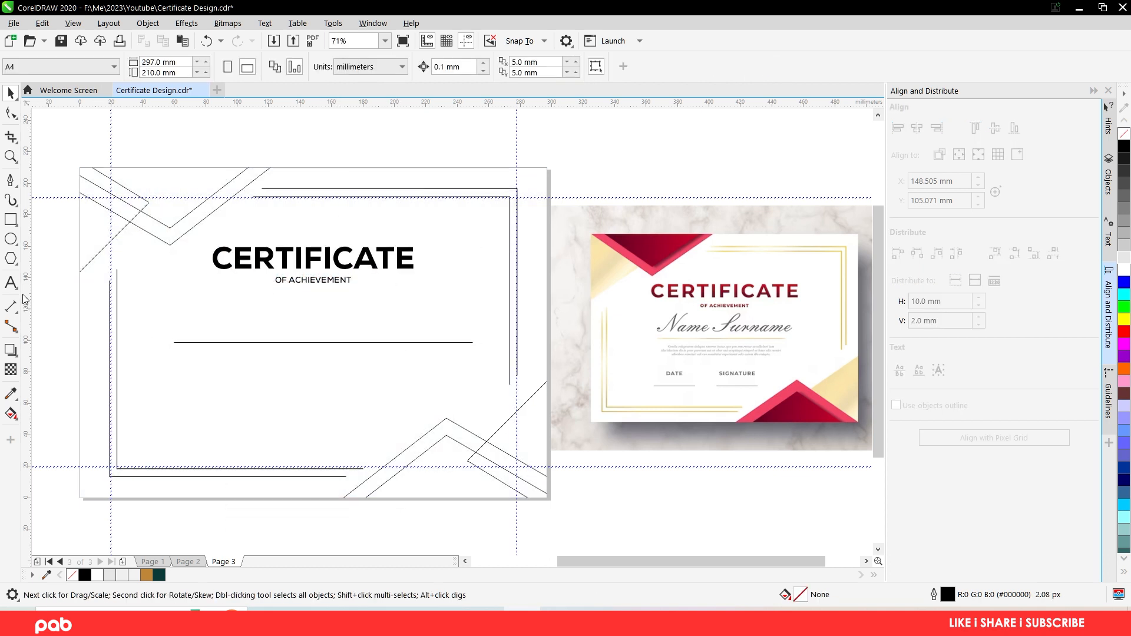
- Add the text "For her contributions to the advancement of the studies on the mysteries of time-travel and time charged particles" below the line
{"action": "left_click", "coordinate": [11, 283]}
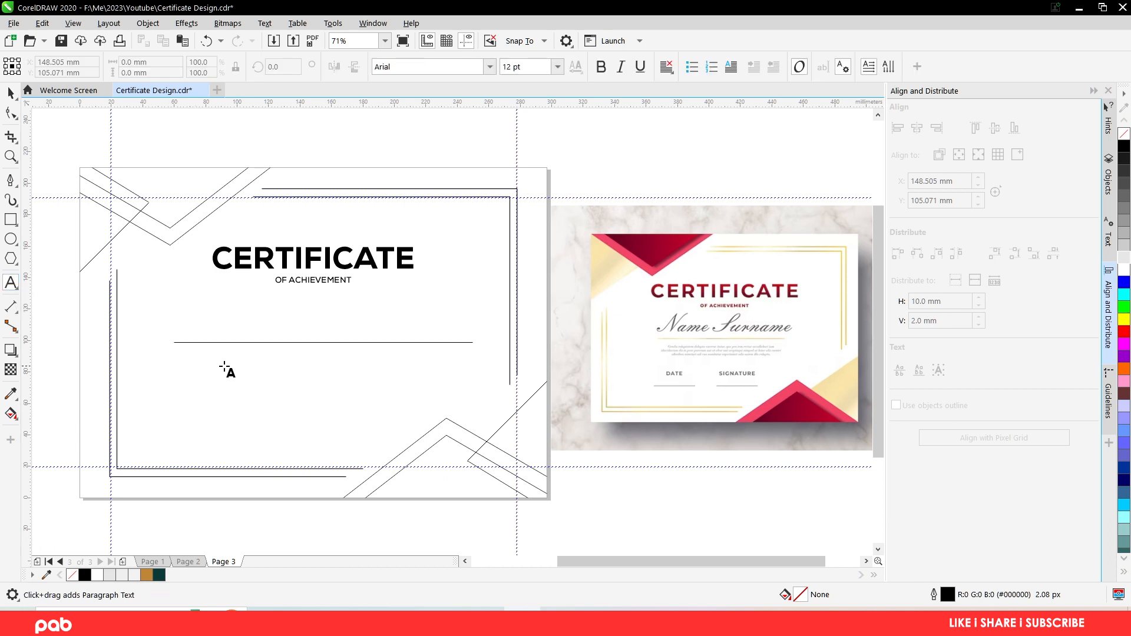
{"action": "left_click", "coordinate": [219, 365]}
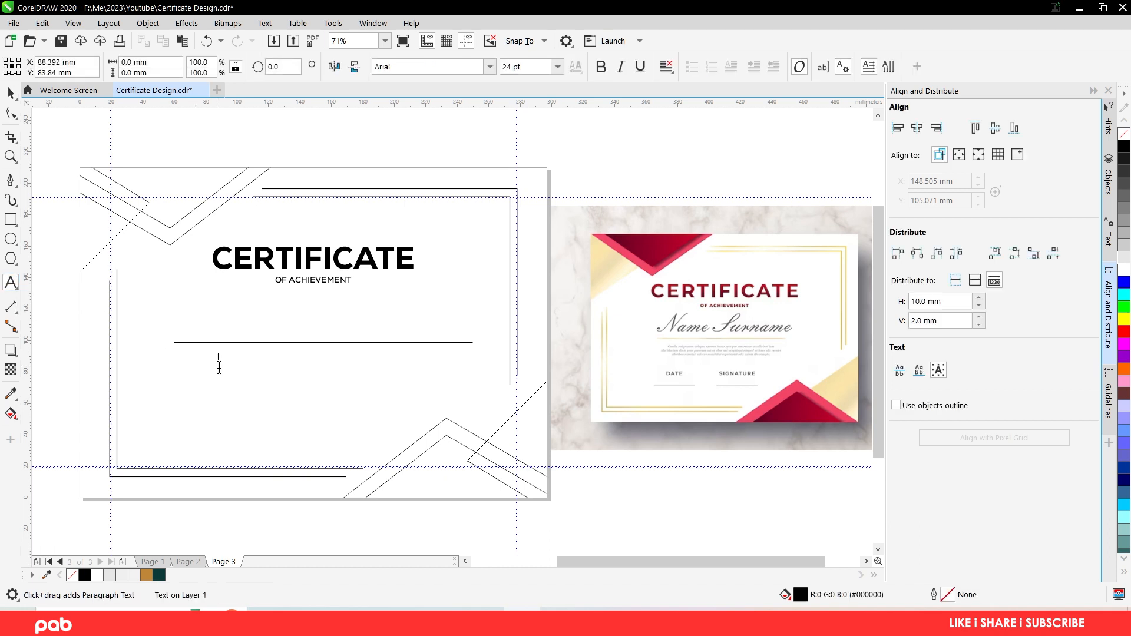
{"action": "type", "text": "For "}
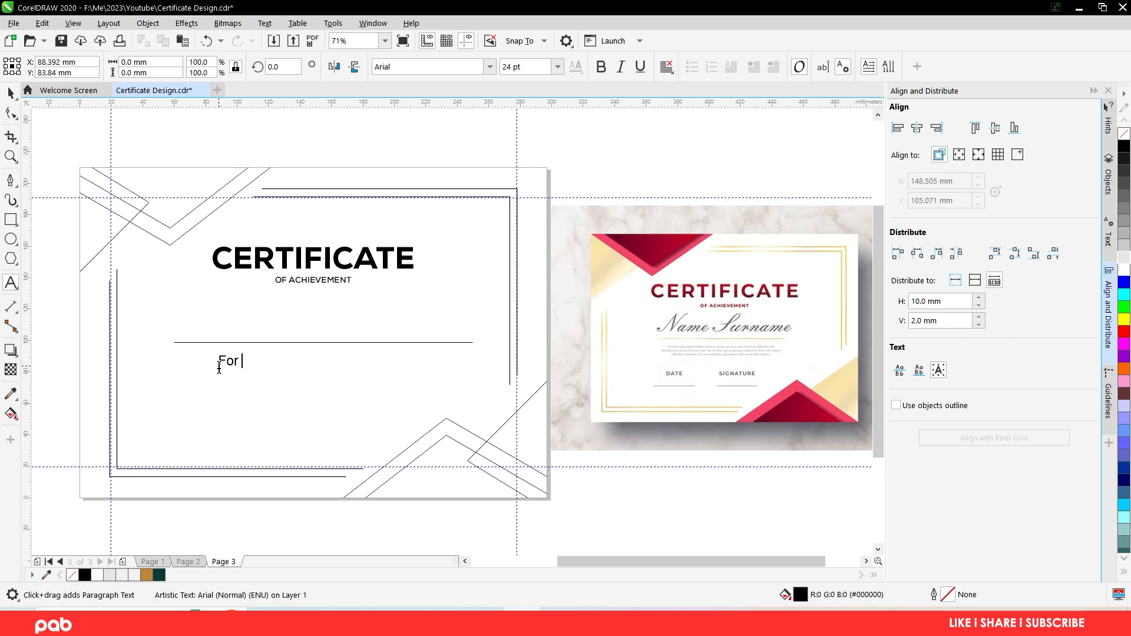
{"action": "type", "text": "her contributions to "}
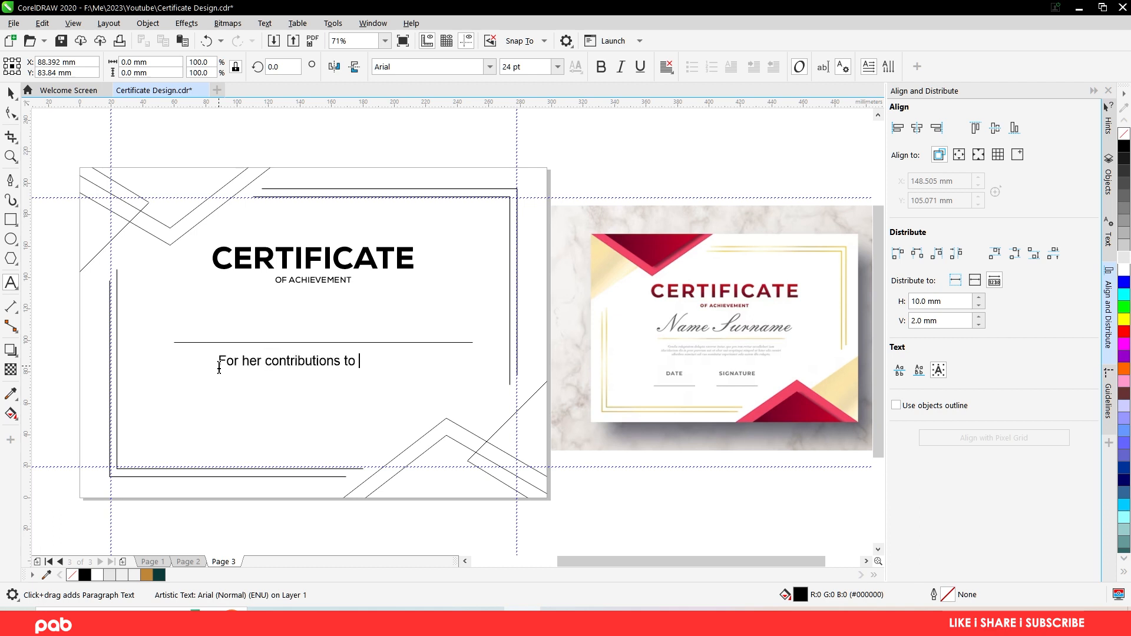
{"action": "type", "text": "the advancement o"}
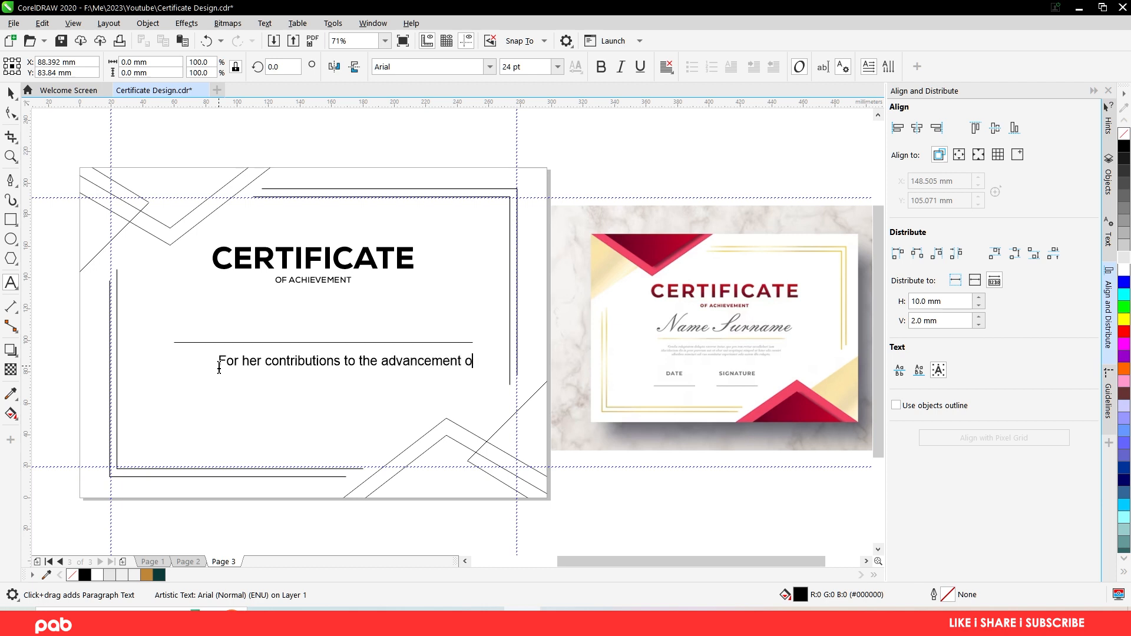
{"action": "type", "text": "f the study"}
{"action": "key", "text": "BackSpace"}
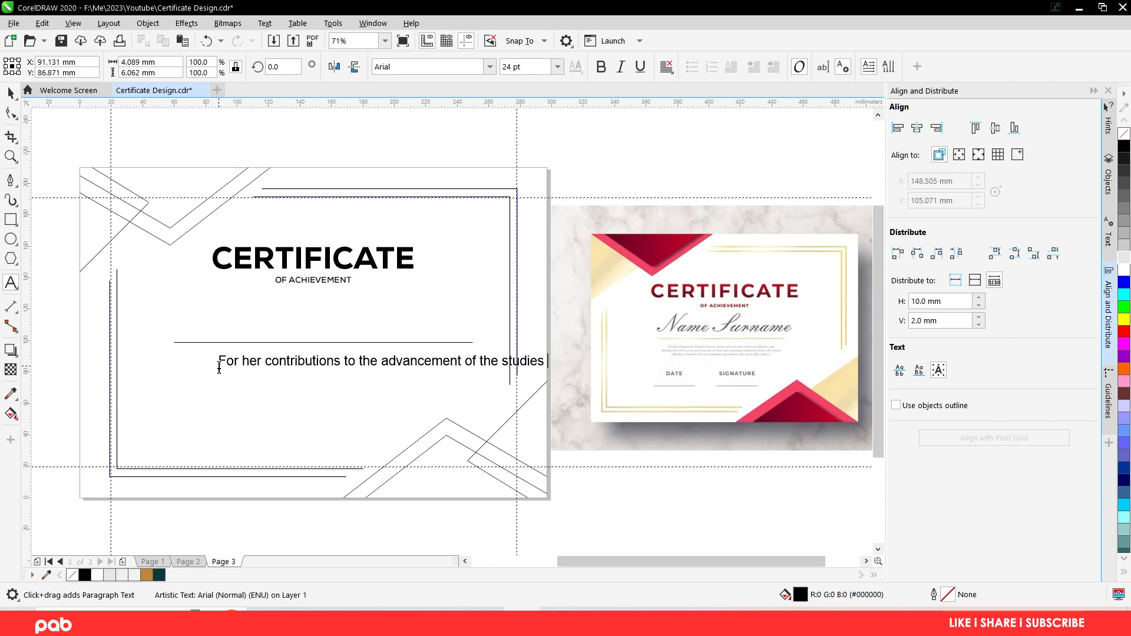
{"action": "type", "text": "ies on the mysteries of"}
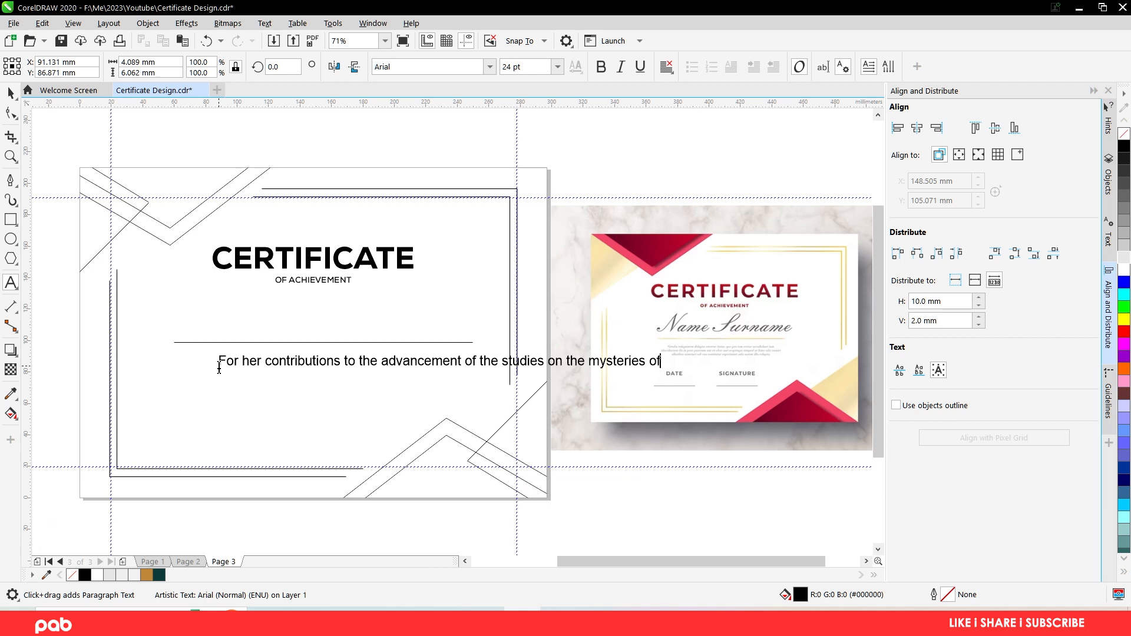
{"action": "type", "text": "ime-travel and time"}
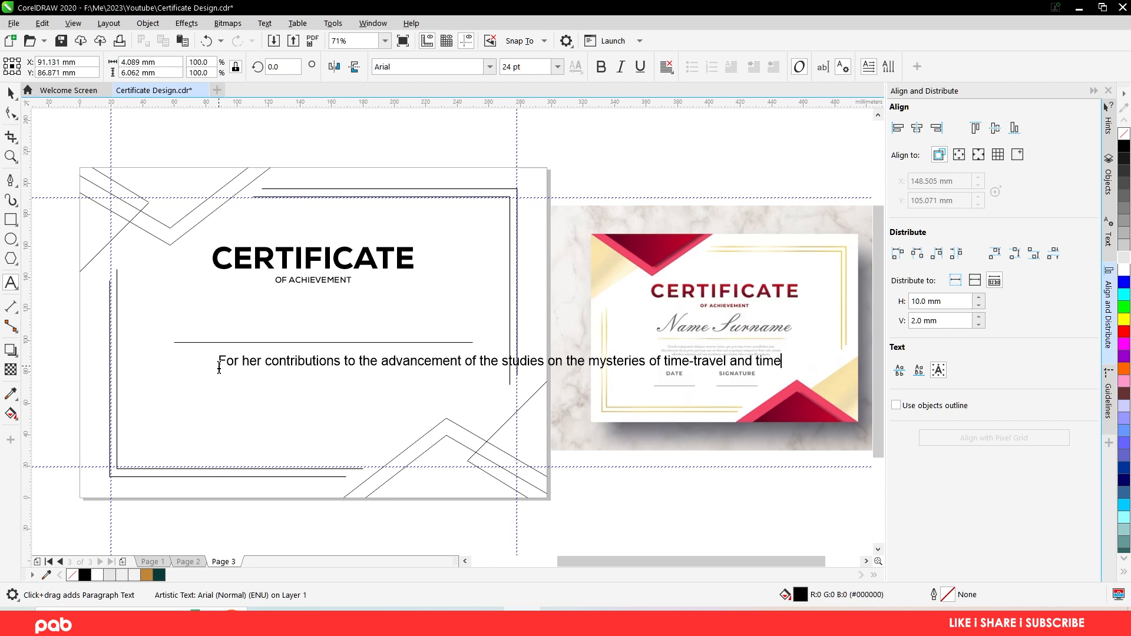
{"action": "type", "text": " charged particl"}
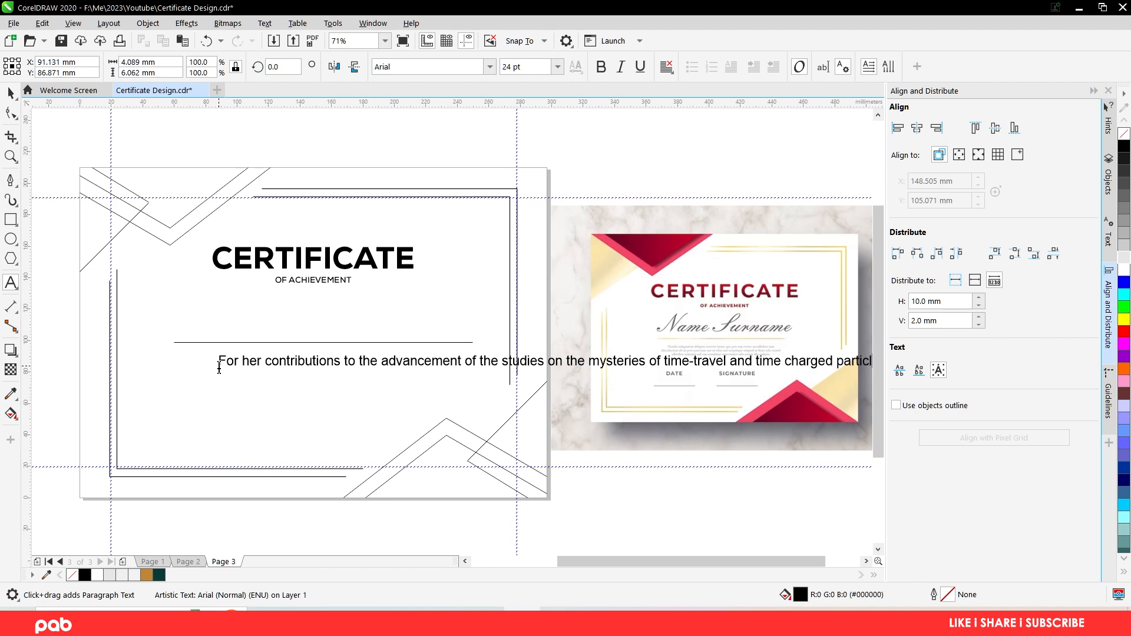
{"action": "type", "text": "es"}
{"action": "key", "text": "ctrl+space"}
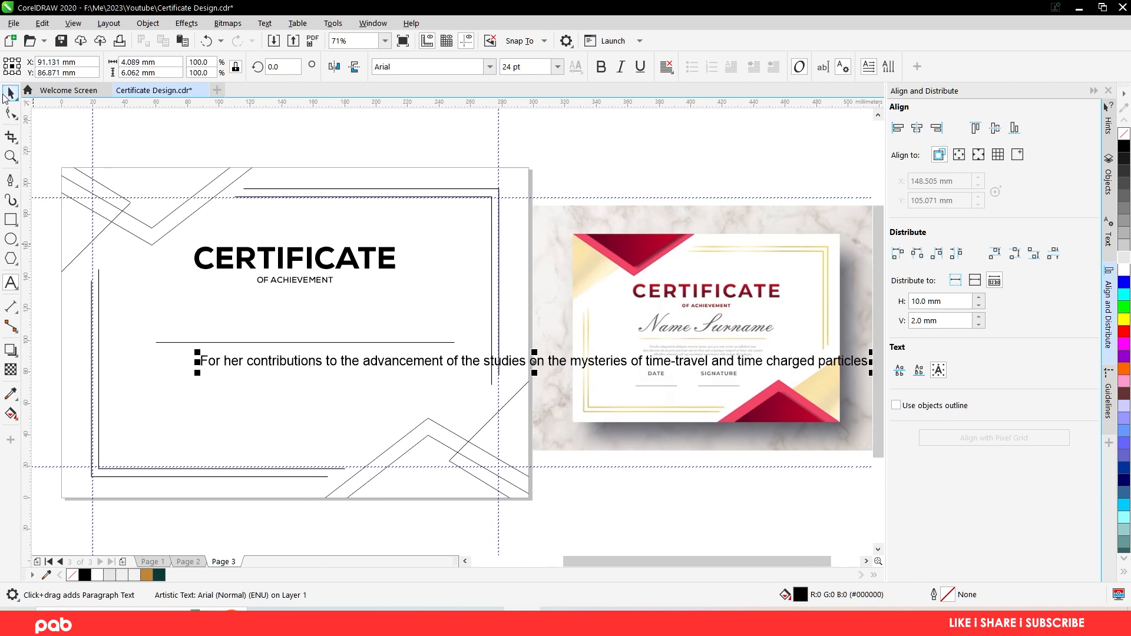
- Set the description text to Nexa Book at 12 pt and centre it horizontally on the page-size rectangle
{"action": "left_click", "coordinate": [490, 67]}
{"action": "left_click", "coordinate": [443, 146]}
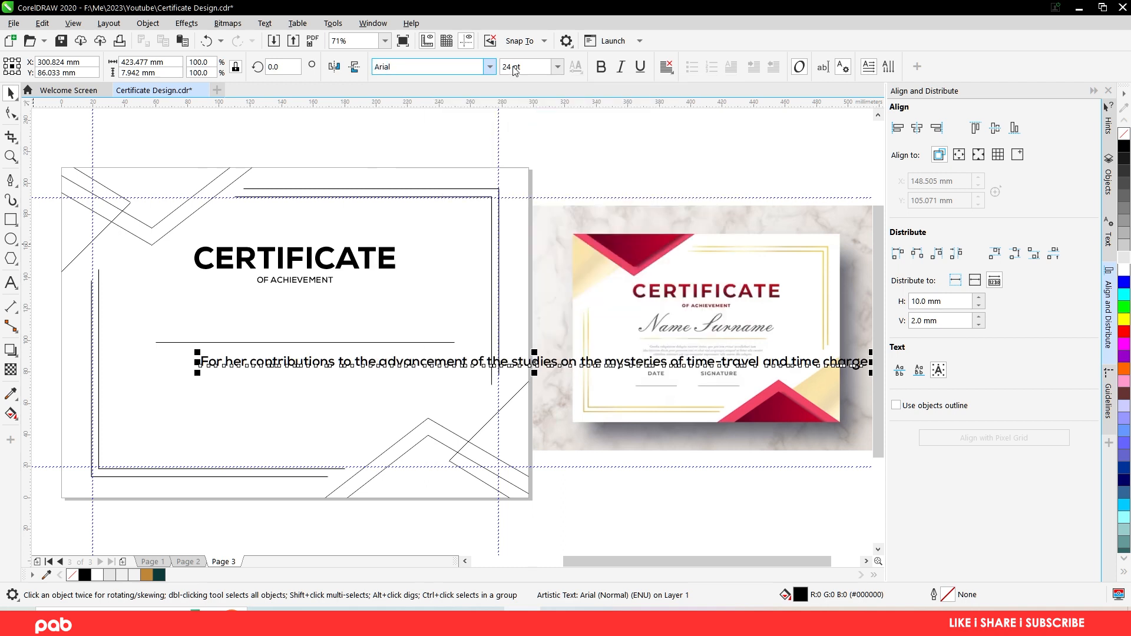
{"action": "type", "text": "12"}
{"action": "key", "text": "Return"}
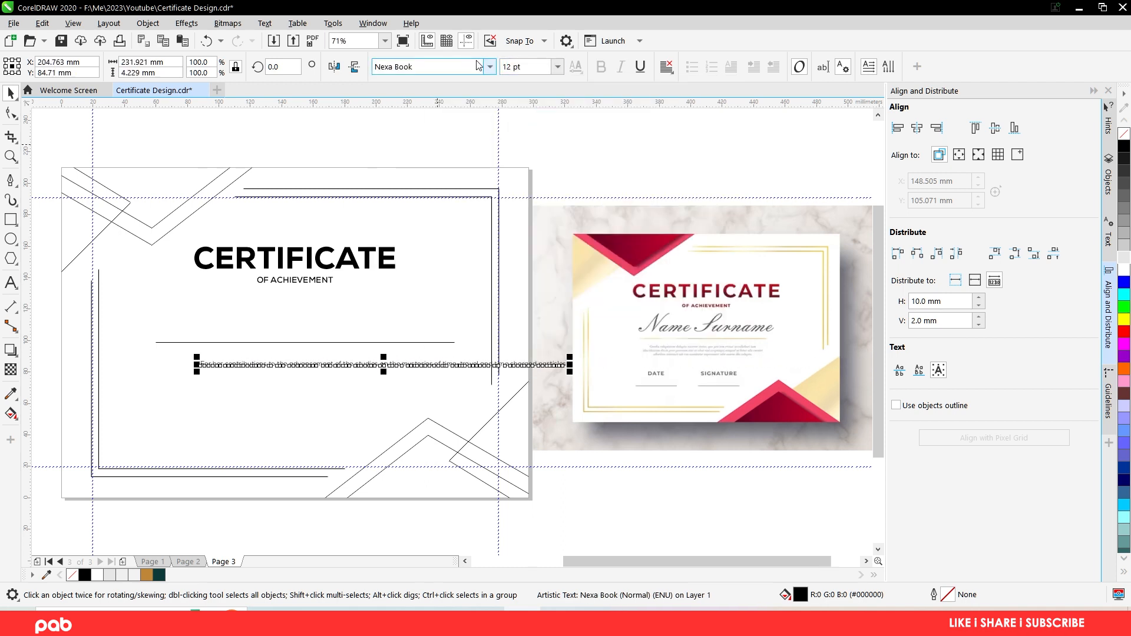
{"action": "left_click", "coordinate": [376, 408], "text": "shift"}
{"action": "key", "text": "c"}
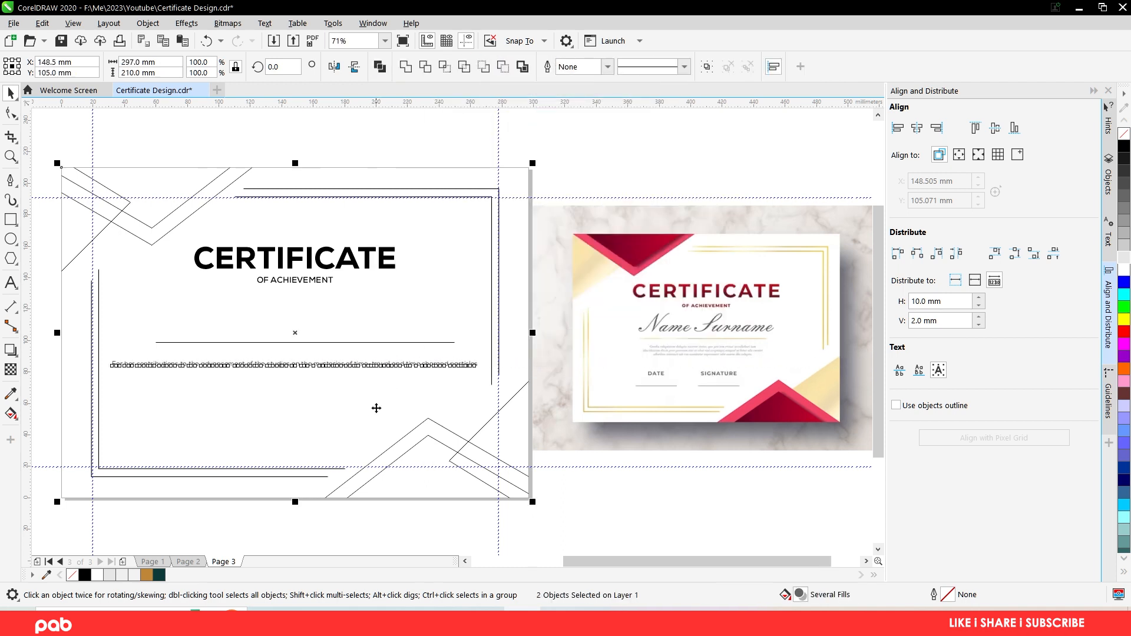
{"action": "left_click", "coordinate": [358, 498]}
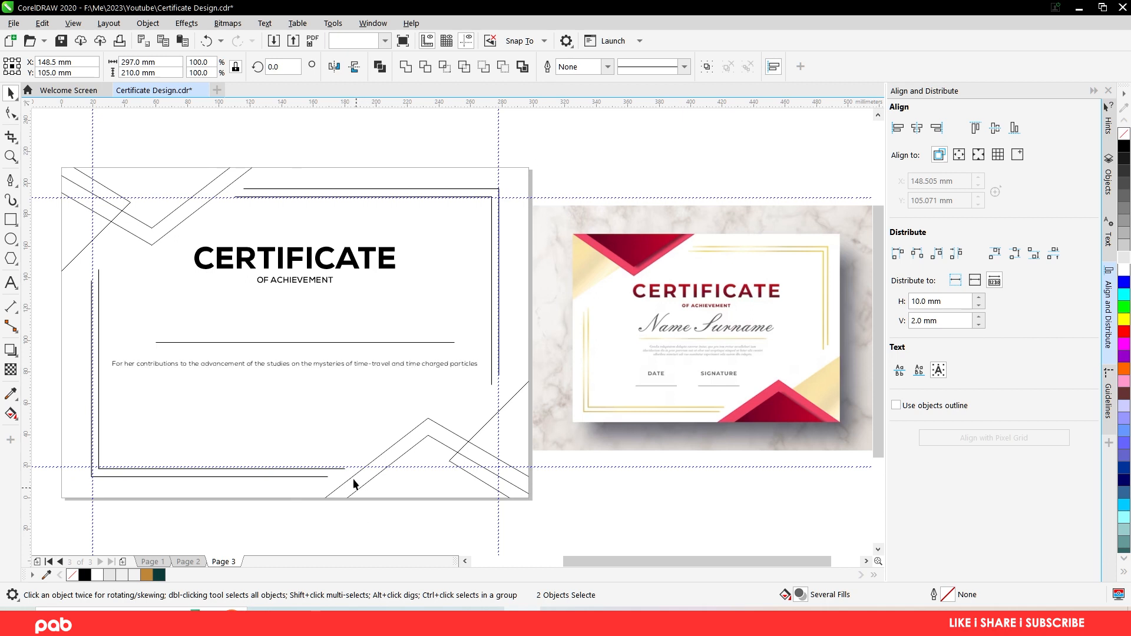
- Break the description into two lines after the word "mysteries"
{"action": "double_click", "coordinate": [346, 365]}
{"action": "key", "text": "Return"}
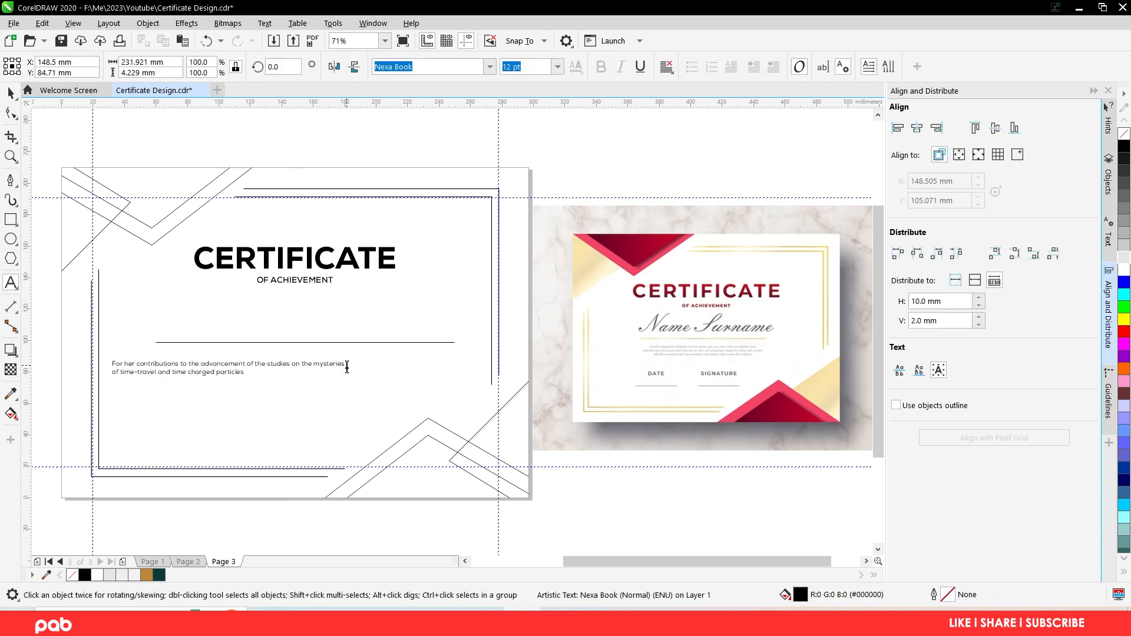
{"action": "left_click", "coordinate": [11, 93]}
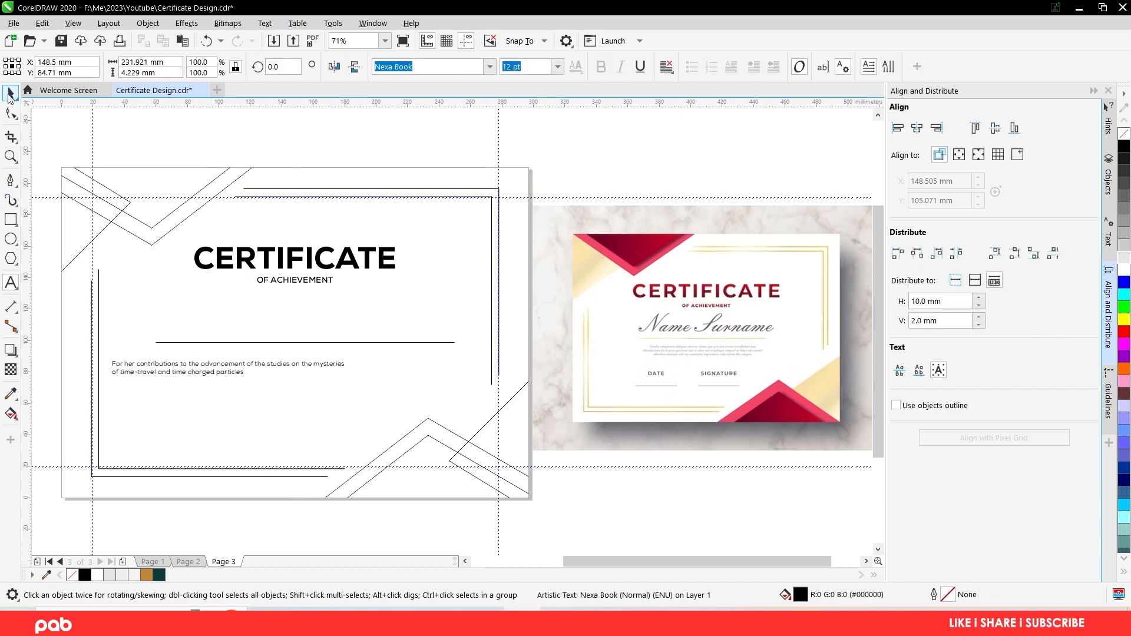
- Apply centre text alignment to the two-line description and centre it horizontally on the page-size rectangle
{"action": "left_click", "coordinate": [666, 67]}
{"action": "left_click", "coordinate": [677, 115]}
{"action": "left_click", "coordinate": [366, 404], "text": "shift"}
{"action": "key", "text": "c"}
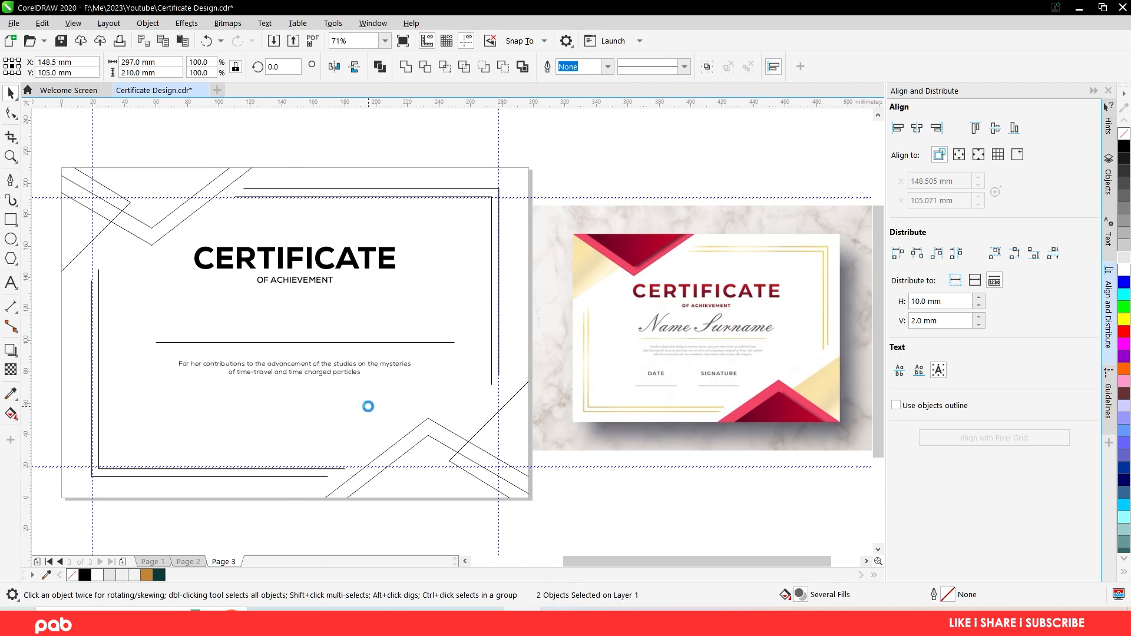
{"action": "left_click", "coordinate": [384, 532]}
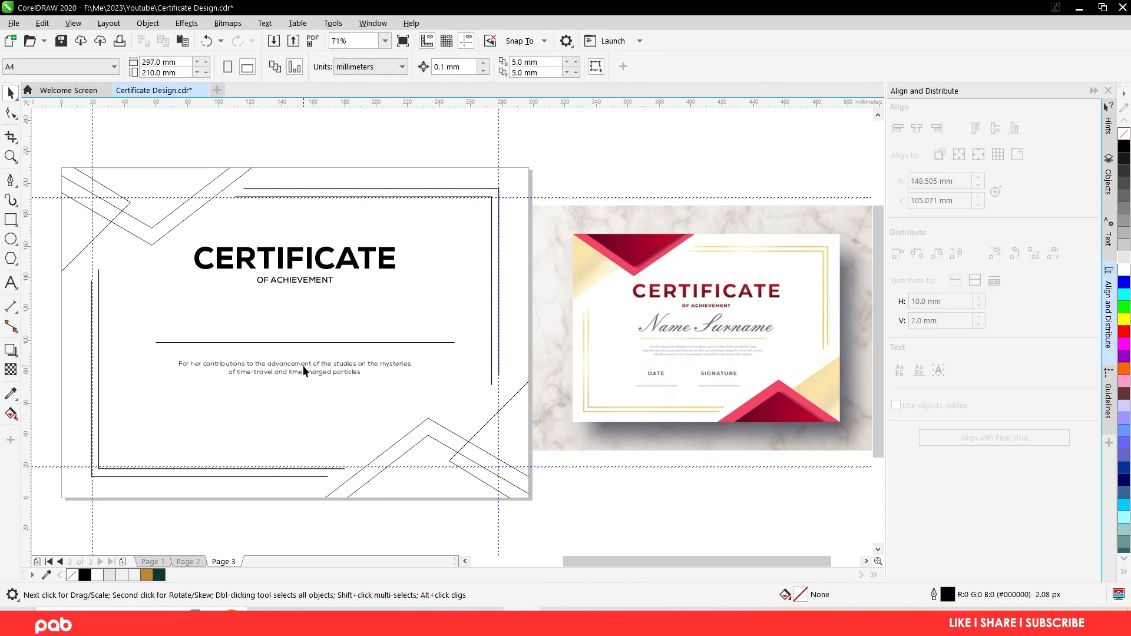
- Move the description straight up to about Y 86 mm, closer to the horizontal line
{"action": "left_click", "coordinate": [305, 365]}
{"action": "left_click_drag", "start_coordinate": [306, 362], "coordinate": [307, 359]}
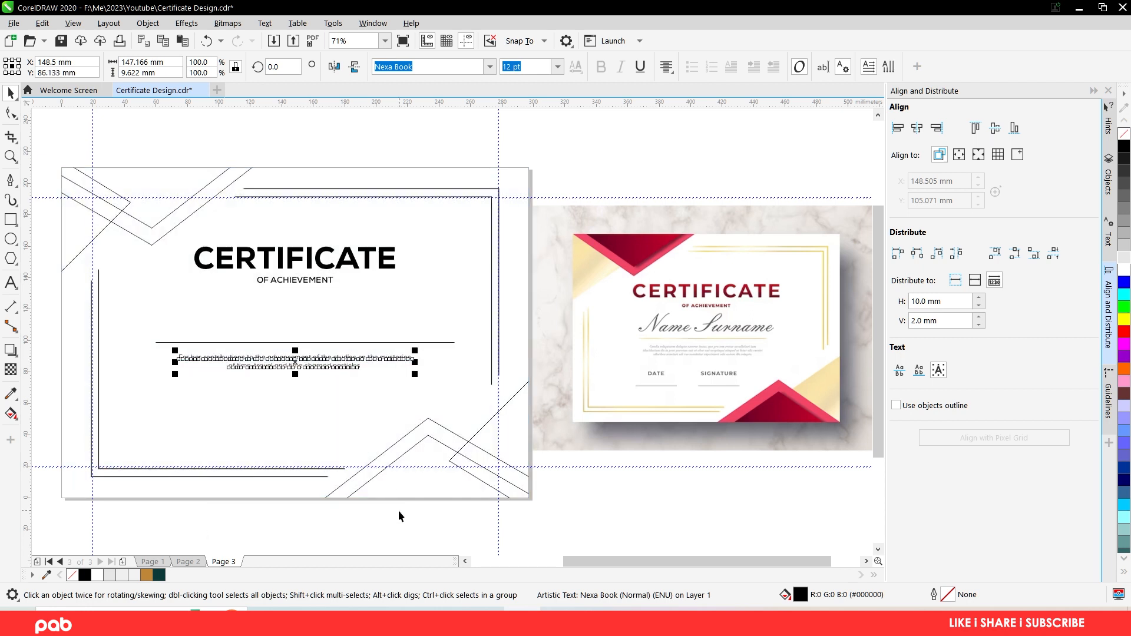
{"action": "left_click", "coordinate": [352, 530]}
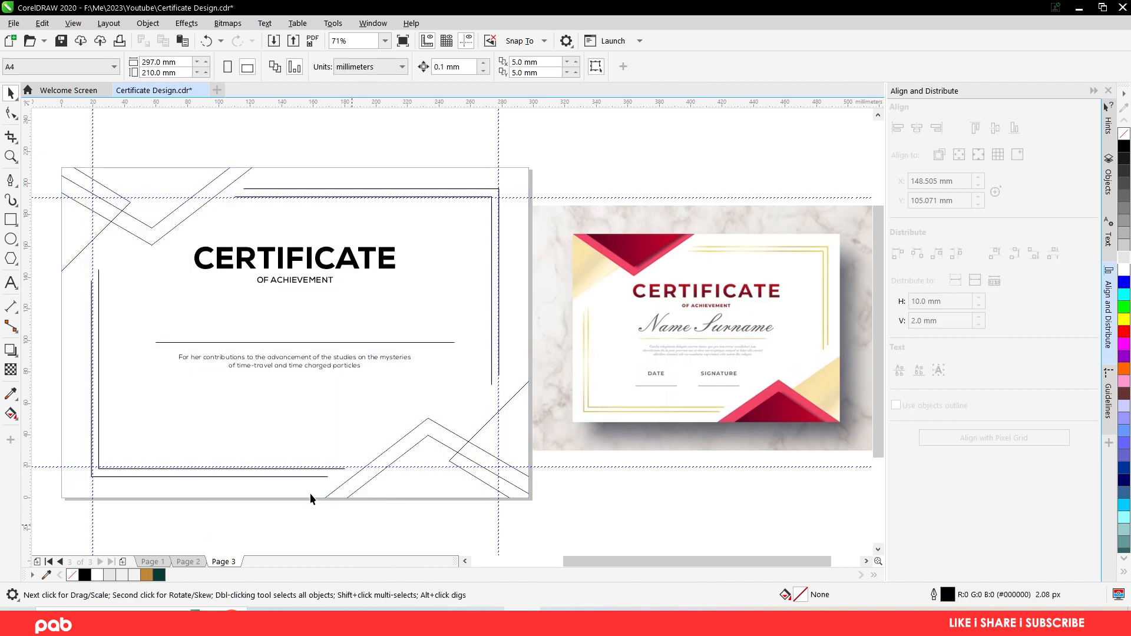
- Save the document and add the recipient's full name as artistic text below the description
{"action": "key", "text": "ctrl+s"}
{"action": "left_click", "coordinate": [11, 282]}
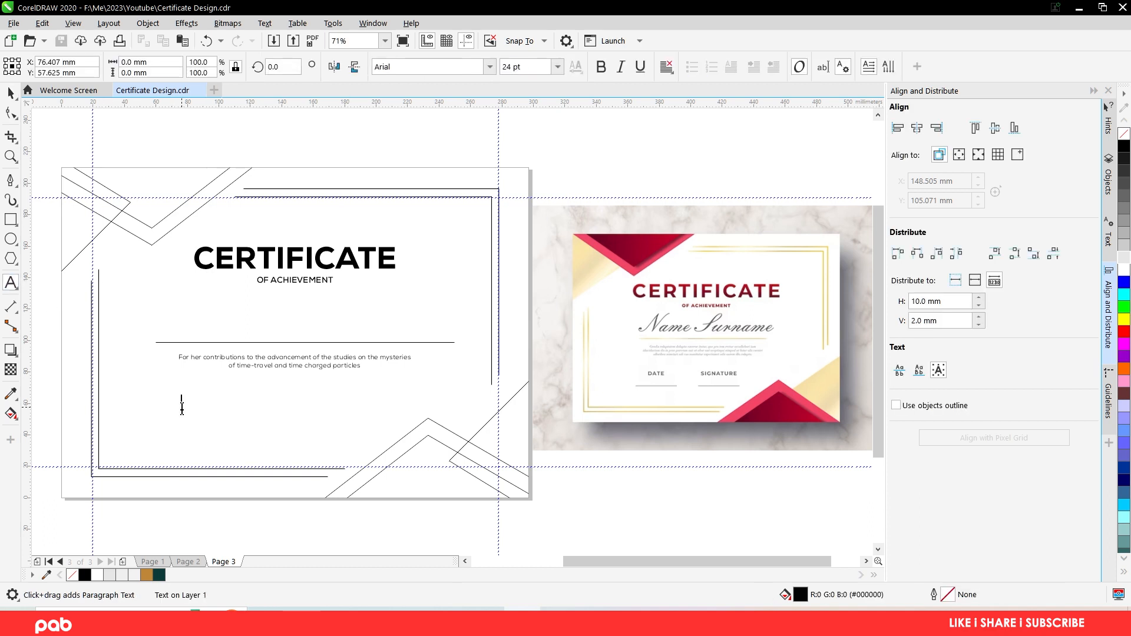
{"action": "left_click", "coordinate": [182, 406]}
{"action": "type", "text": "Halimat "}
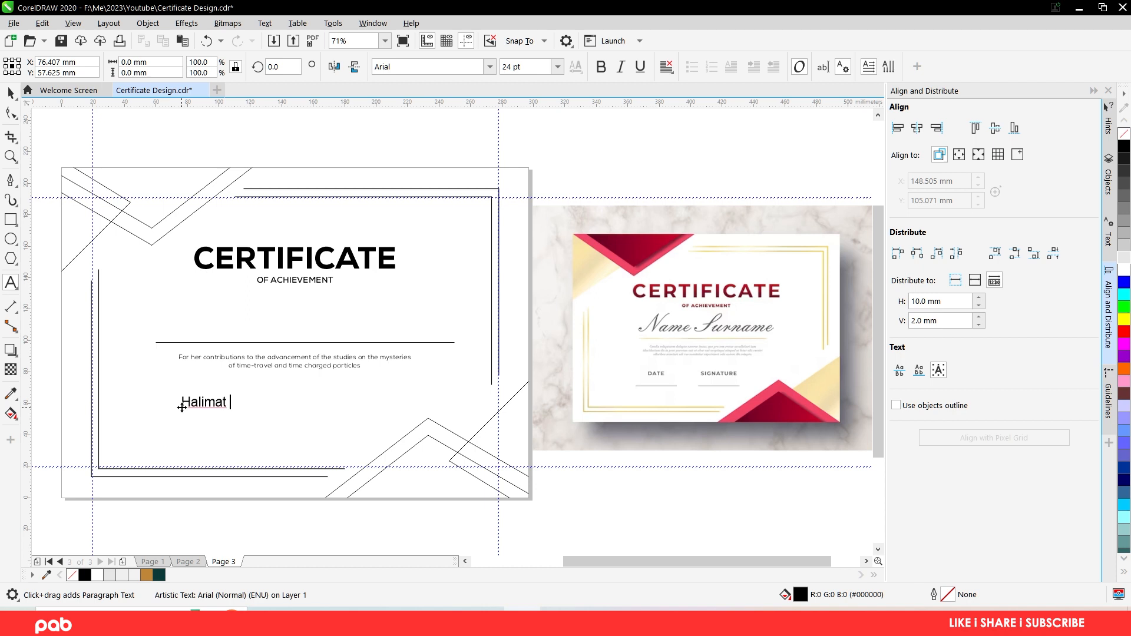
{"action": "type", "text": "Hassan"}
- Set the recipient's name to the BlackChancery font
{"action": "key", "text": "ctrl+a"}
{"action": "left_click", "coordinate": [490, 68]}
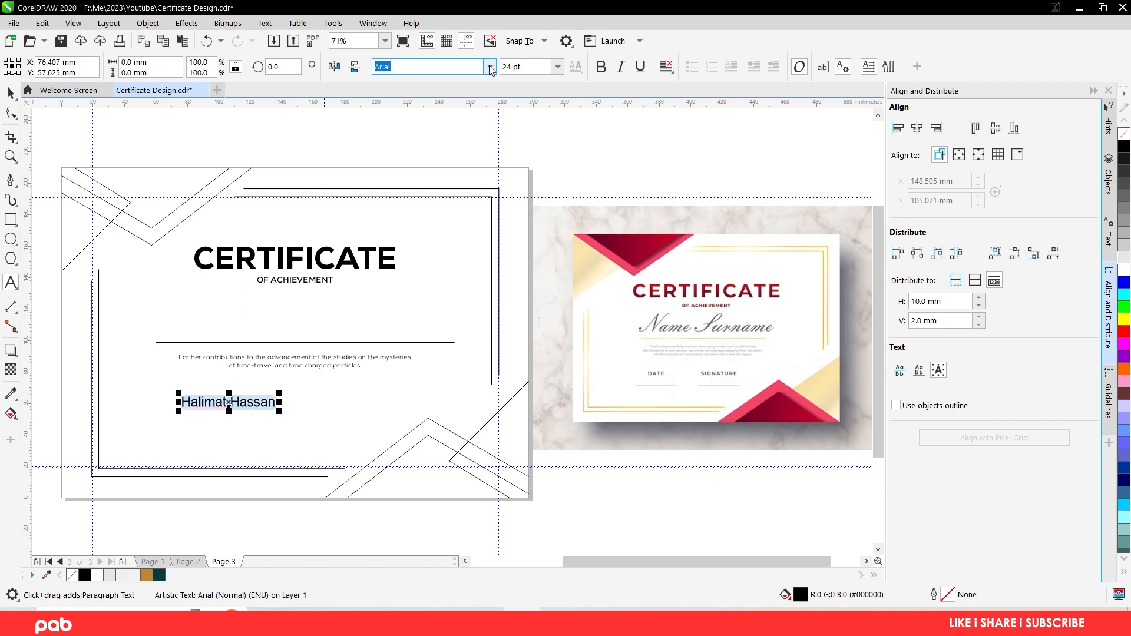
{"action": "left_click", "coordinate": [490, 67]}
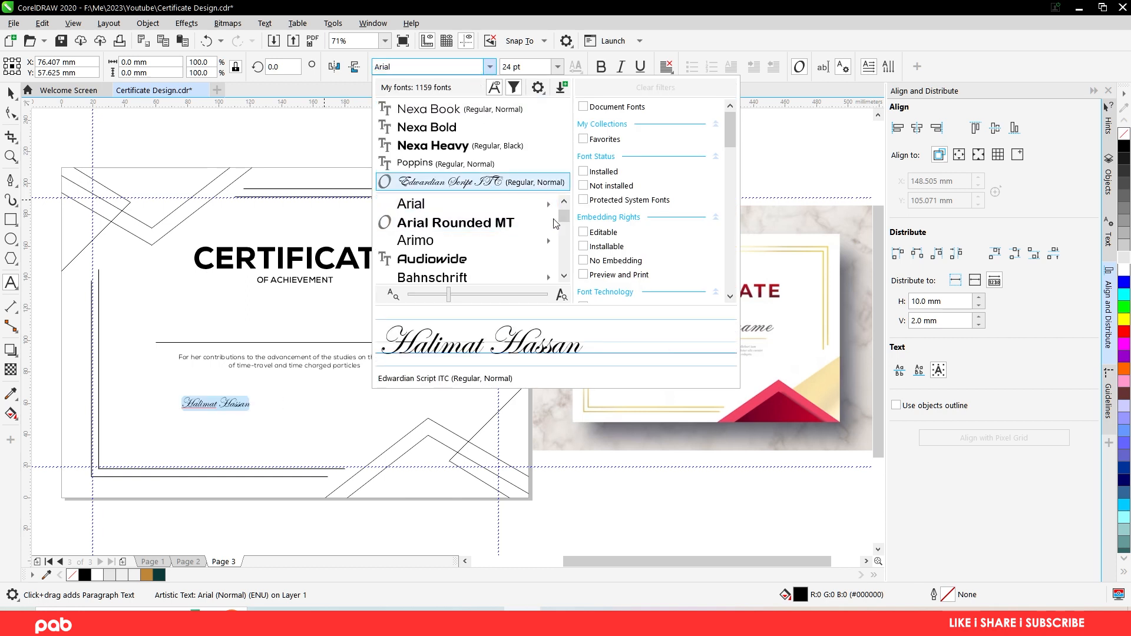
{"action": "left_click", "coordinate": [564, 276]}
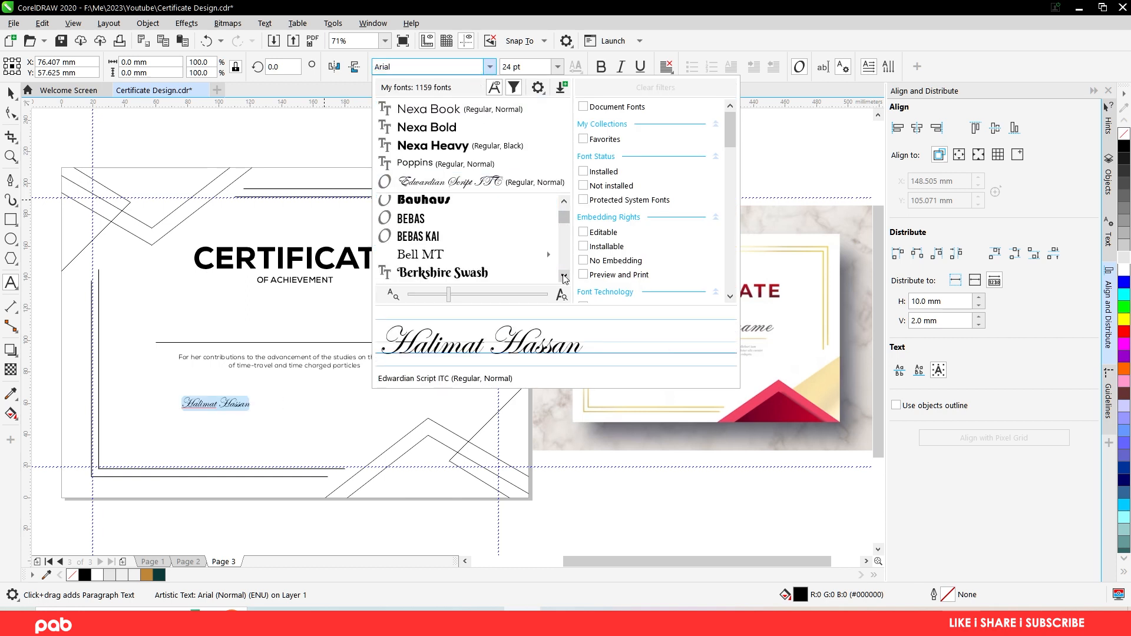
{"action": "left_click", "coordinate": [564, 277]}
{"action": "left_click", "coordinate": [564, 277]}
{"action": "left_click", "coordinate": [564, 277]}
{"action": "left_click", "coordinate": [564, 277]}
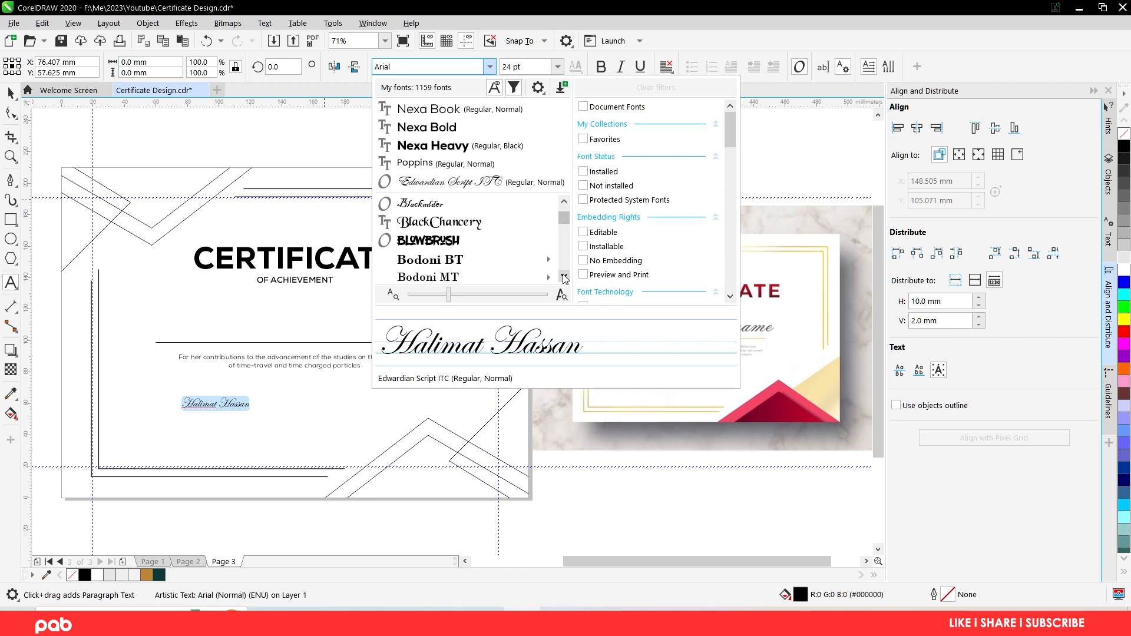
{"action": "left_click", "coordinate": [451, 227]}
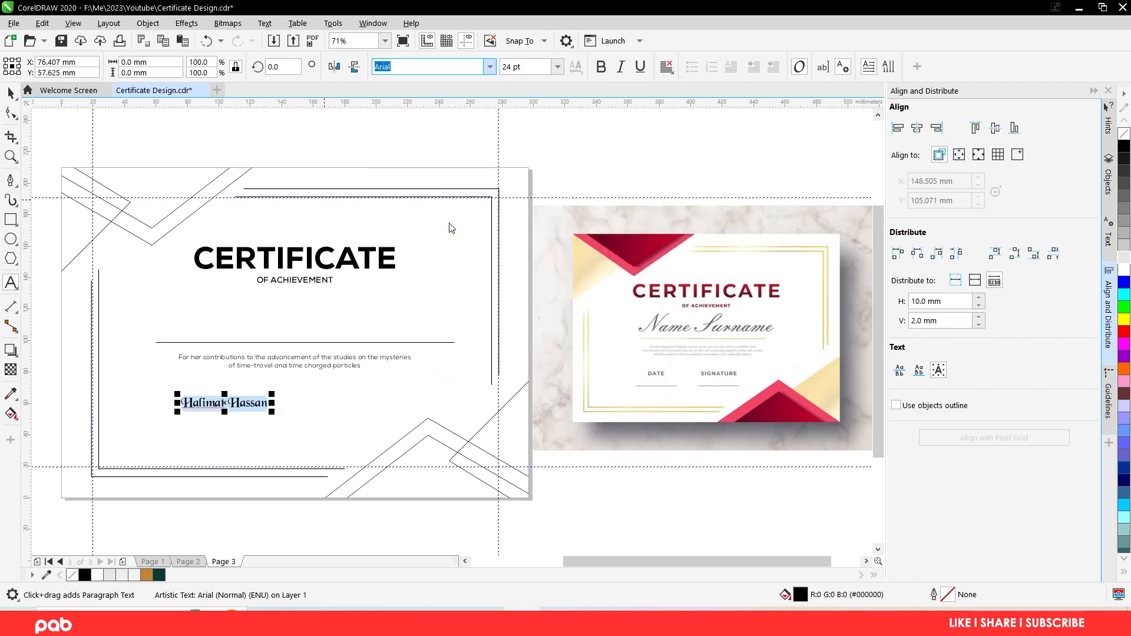
- Enlarge the recipient's name to about 133 mm wide and move it up to sit just above the horizontal line
{"action": "left_click", "coordinate": [9, 93]}
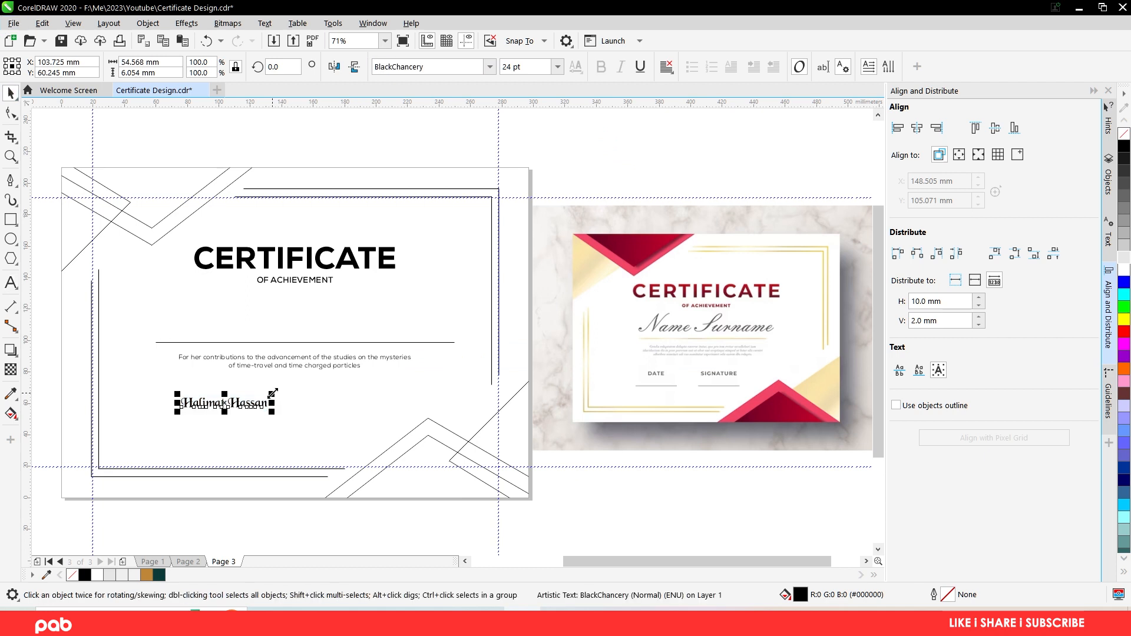
{"action": "left_click_drag", "start_coordinate": [272, 393], "coordinate": [395, 380]}
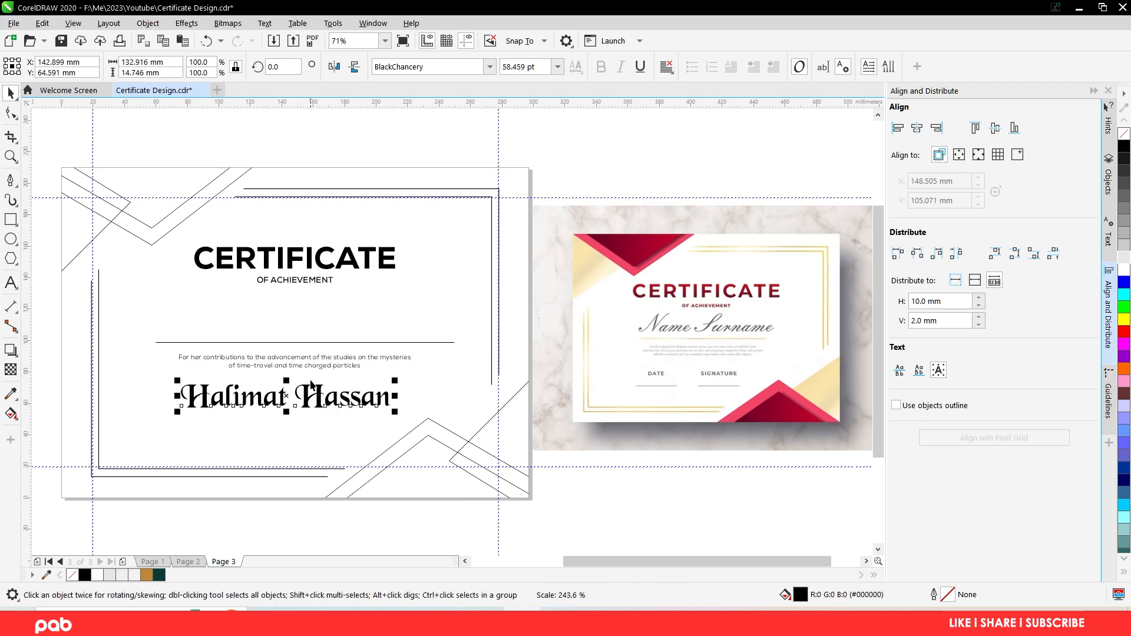
{"action": "left_click_drag", "start_coordinate": [287, 395], "coordinate": [285, 323]}
- Centre the recipient's name horizontally on the page-size rectangle and enlarge it slightly from its centre
{"action": "left_click", "coordinate": [281, 410], "text": "shift"}
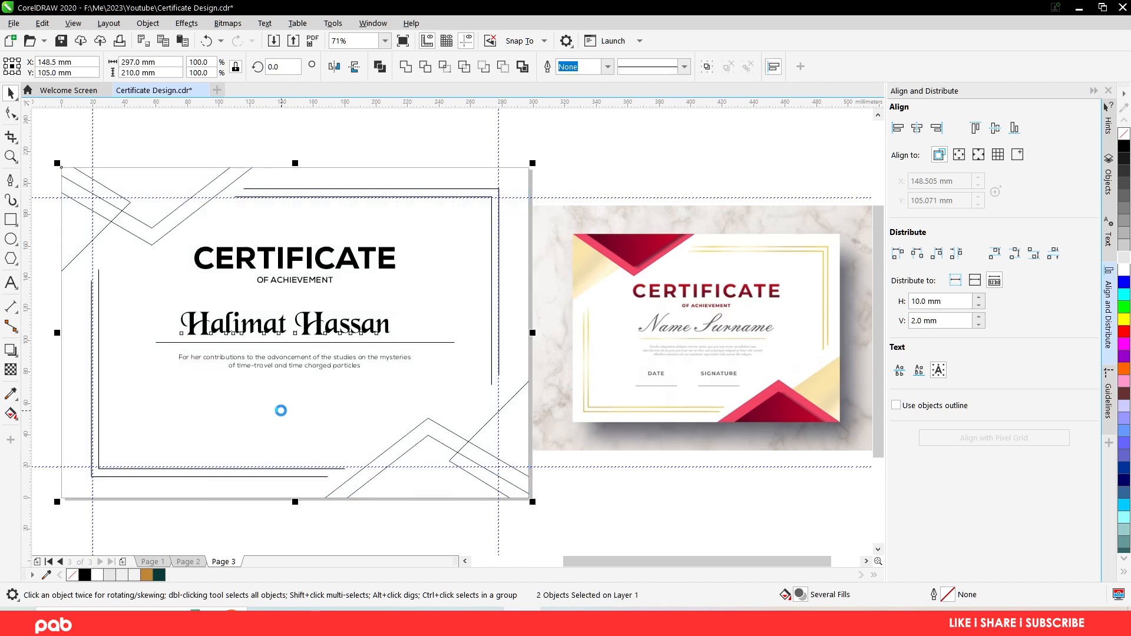
{"action": "key", "text": "c"}
{"action": "left_click", "coordinate": [338, 519]}
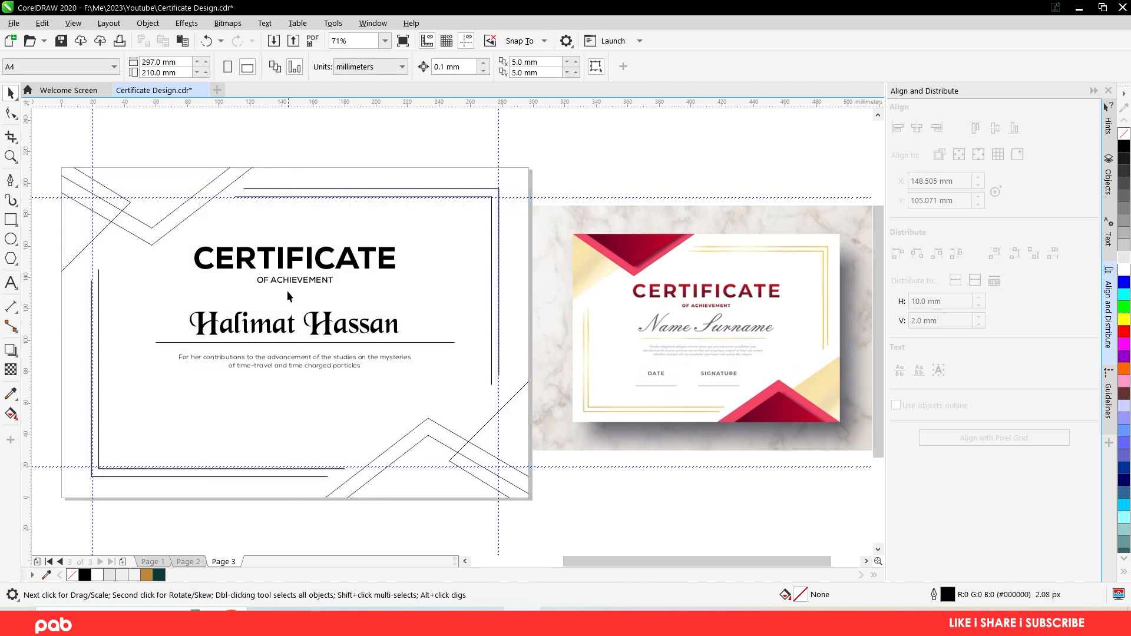
{"action": "left_click", "coordinate": [287, 323]}
{"action": "left_click_drag", "start_coordinate": [403, 305], "coordinate": [416, 298]}
{"action": "left_click", "coordinate": [349, 535]}
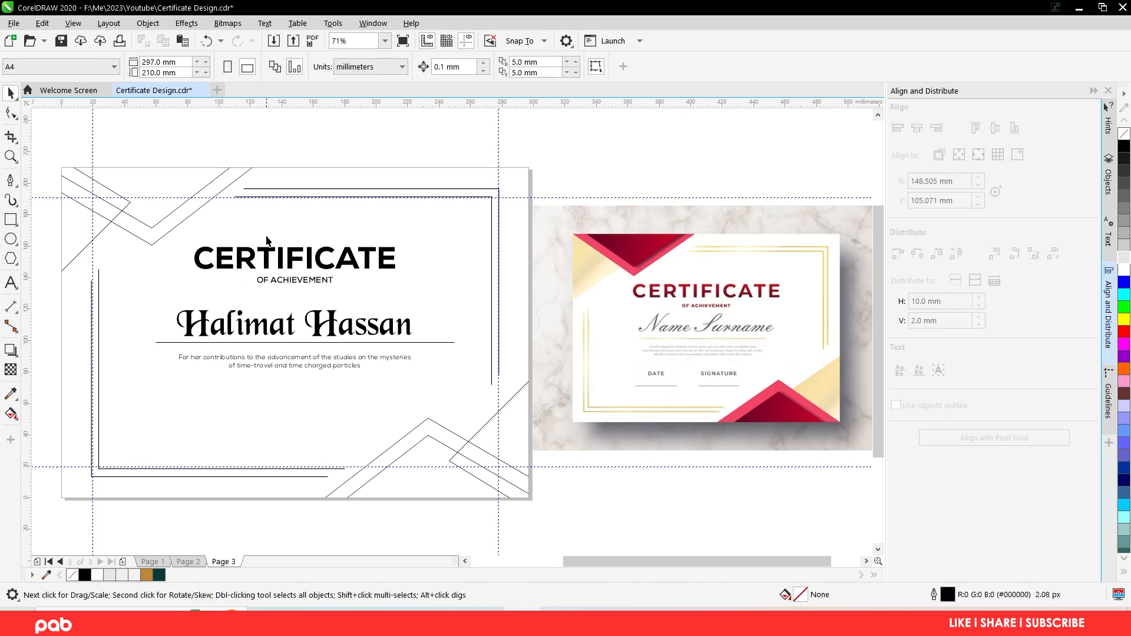
- Copy the "OF ACHIEVEMENT" subheading straight down below the description and change the copy's text to "DATE"
{"action": "left_click", "coordinate": [287, 283]}
{"action": "left_click_drag", "start_coordinate": [288, 284], "coordinate": [291, 408]}
{"action": "right_click", "coordinate": [293, 407]}
{"action": "triple_click", "coordinate": [292, 402]}
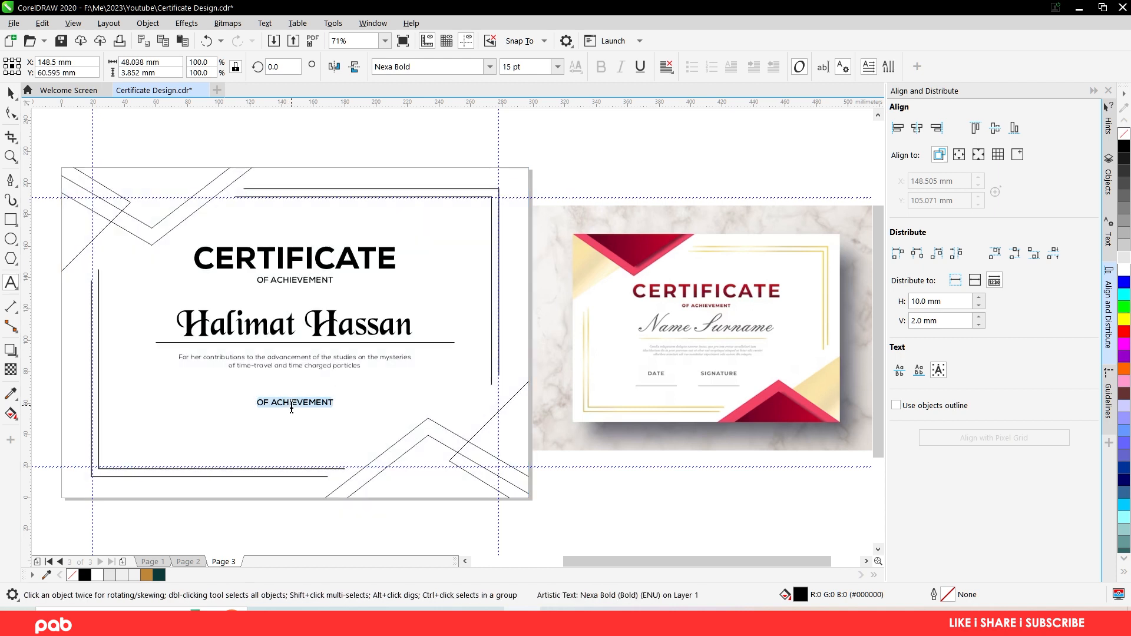
{"action": "type", "text": "DATE"}
{"action": "key", "text": "ctrl+space"}
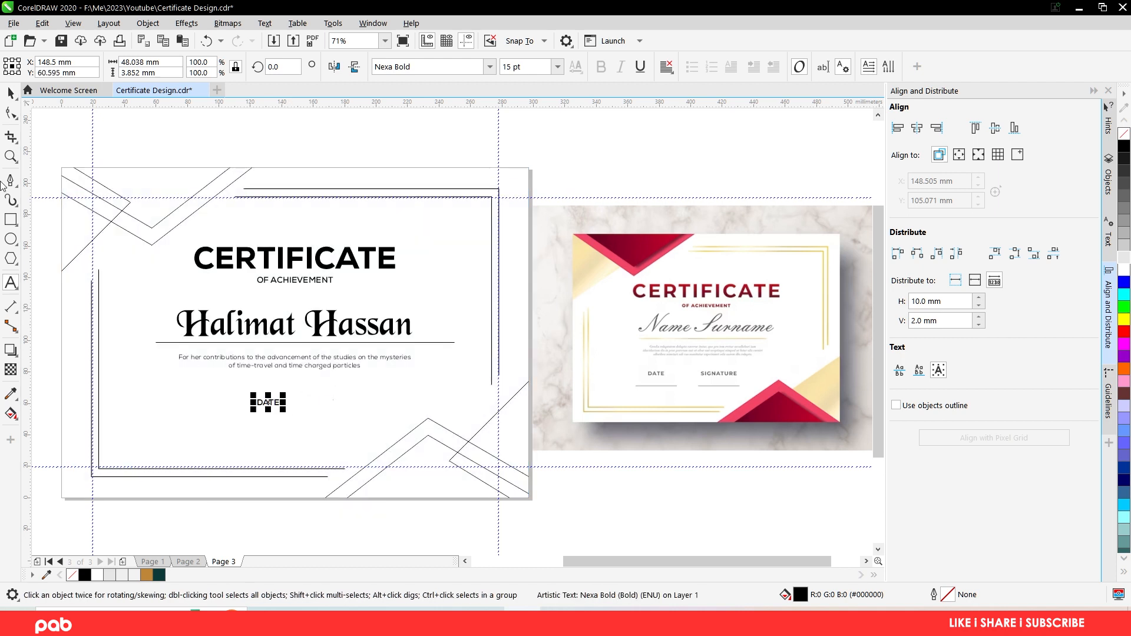
- Copy the DATE label horizontally to its right and change the copy's text to "SIGNATURE"
{"action": "left_click_drag", "start_coordinate": [268, 402], "coordinate": [354, 403]}
{"action": "right_click", "coordinate": [353, 402]}
{"action": "triple_click", "coordinate": [353, 402]}
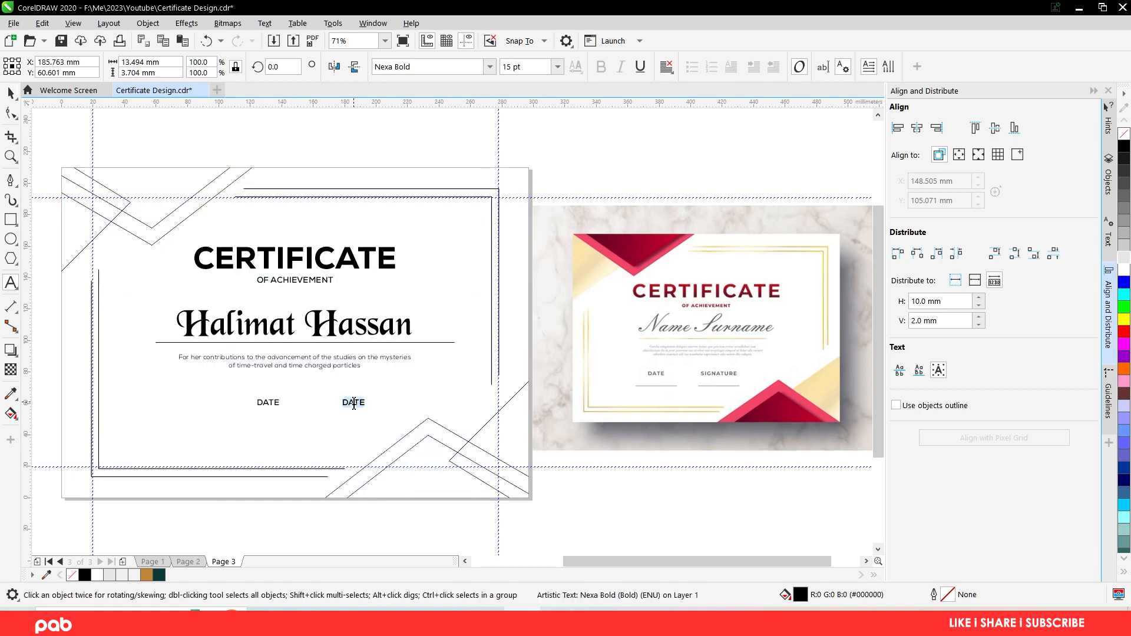
{"action": "type", "text": "SIGNATUR"}
- Move the DATE and SIGNATURE labels together straight down to about Y 40 mm
{"action": "left_click", "coordinate": [5, 98]}
{"action": "left_click", "coordinate": [268, 403], "text": "shift"}
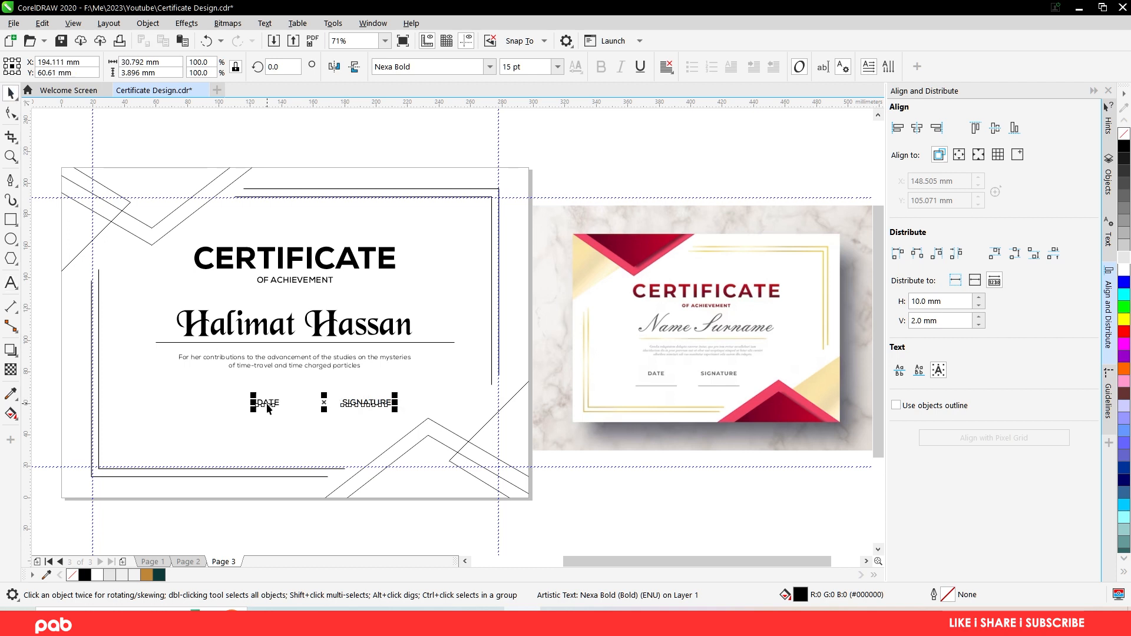
{"action": "left_click_drag", "start_coordinate": [268, 402], "coordinate": [255, 437]}
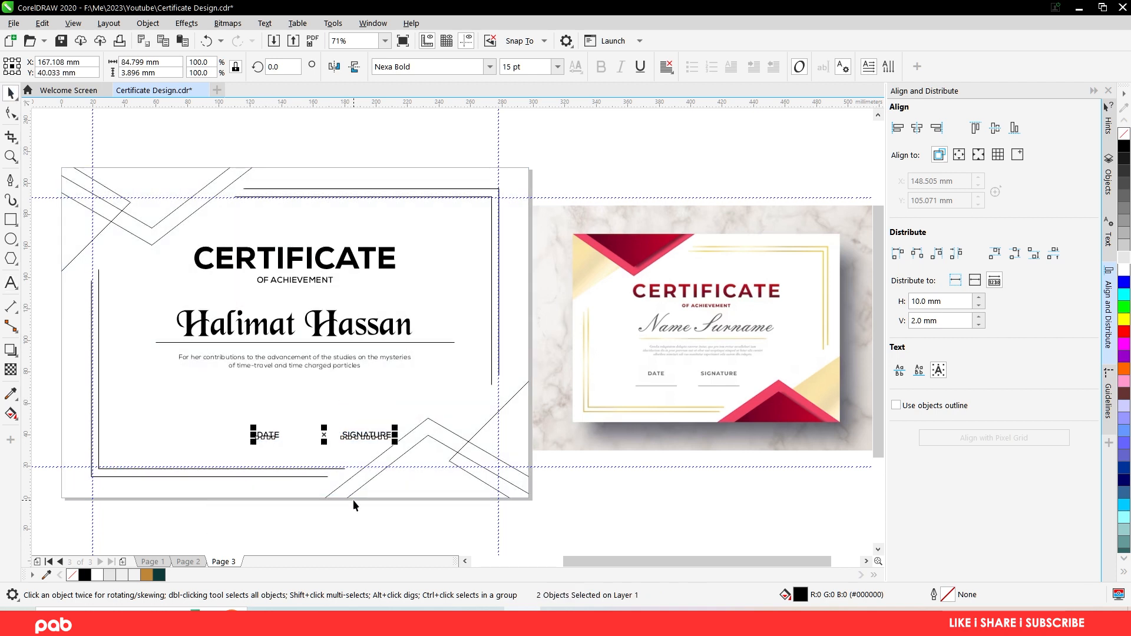
- Set the font size of the DATE and SIGNATURE labels to 11 pt
{"action": "left_click", "coordinate": [528, 68]}
{"action": "type", "text": "10"}
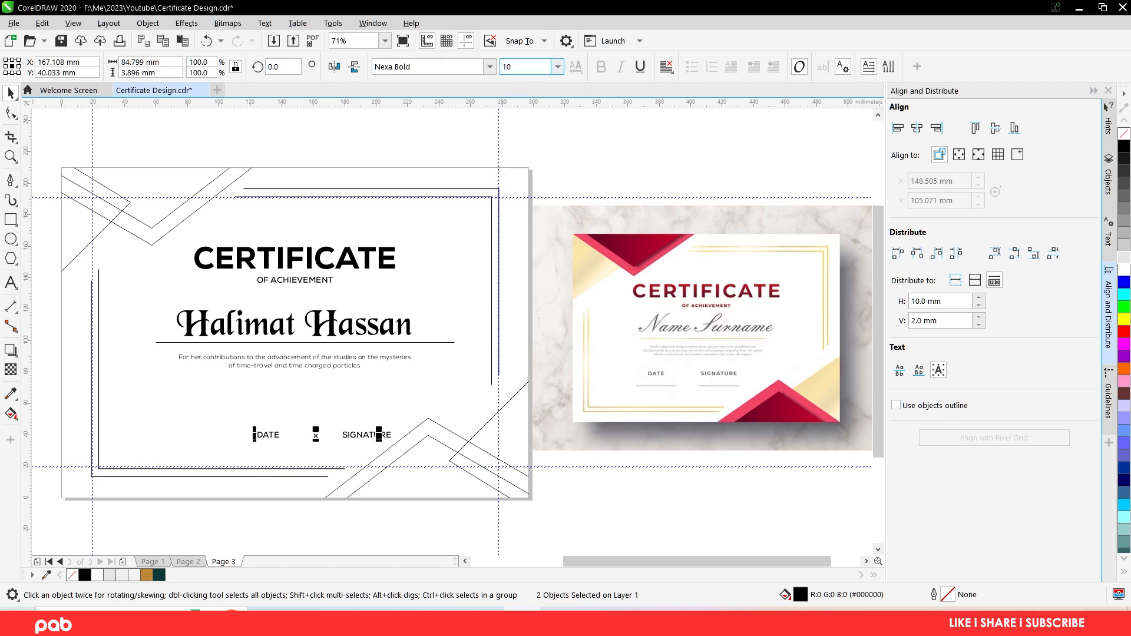
{"action": "key", "text": "Return"}
{"action": "type", "text": "11"}
{"action": "key", "text": "Return"}
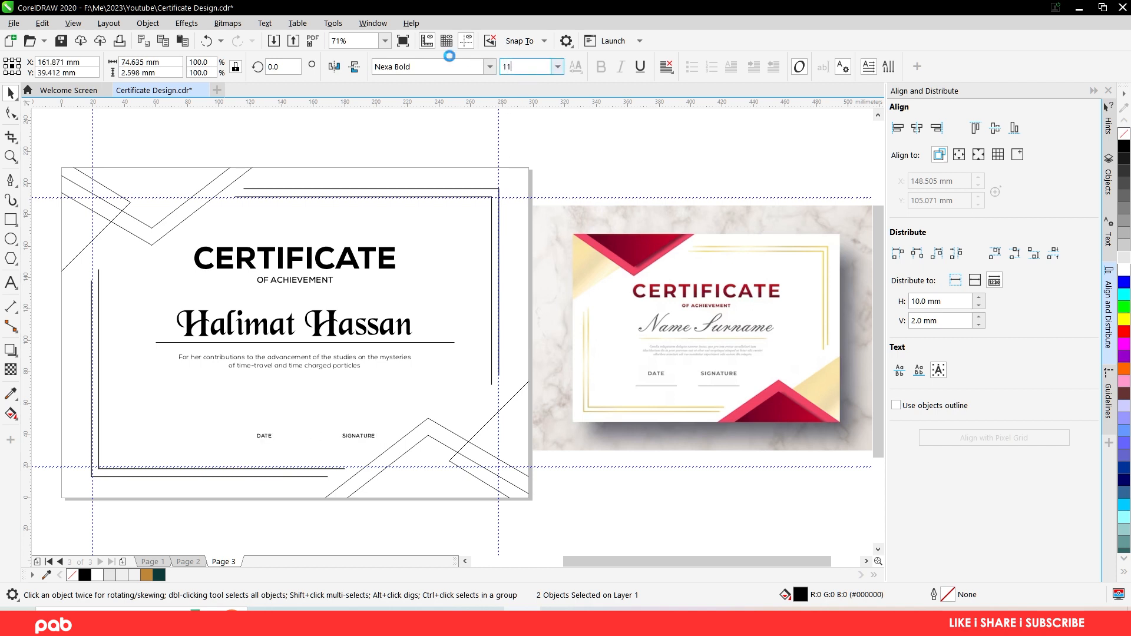
{"action": "left_click", "coordinate": [325, 522]}
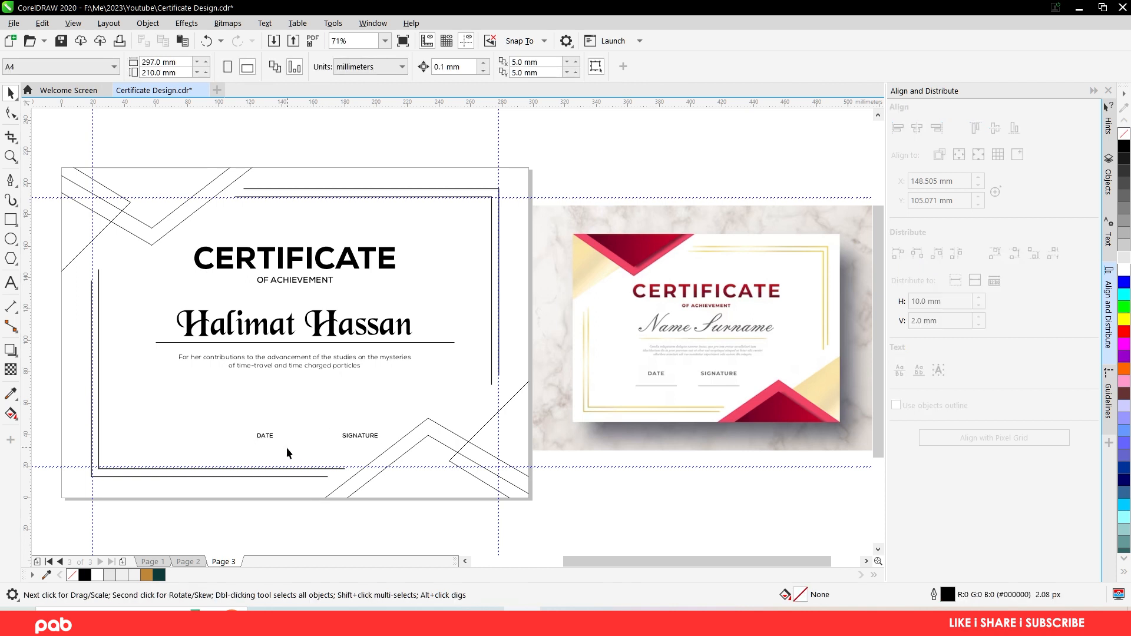
- Swap the two labels, placing SIGNATURE on the left at about X 107 mm and DATE on the right at about X 196 mm
{"action": "left_click_drag", "start_coordinate": [268, 442], "coordinate": [234, 437]}
{"action": "mouse_move", "coordinate": [359, 438]}
{"action": "left_mouse_down"}
{"action": "mouse_move", "coordinate": [270, 437]}
{"action": "mouse_move", "coordinate": [370, 437]}
{"action": "left_mouse_up"}
{"action": "left_click", "coordinate": [231, 436]}
{"action": "left_click_drag", "start_coordinate": [287, 442], "coordinate": [245, 442]}
- Draw a horizontal line about 51 mm long just above the SIGNATURE label and place a copy of it above DATE
{"action": "left_click", "coordinate": [9, 181]}
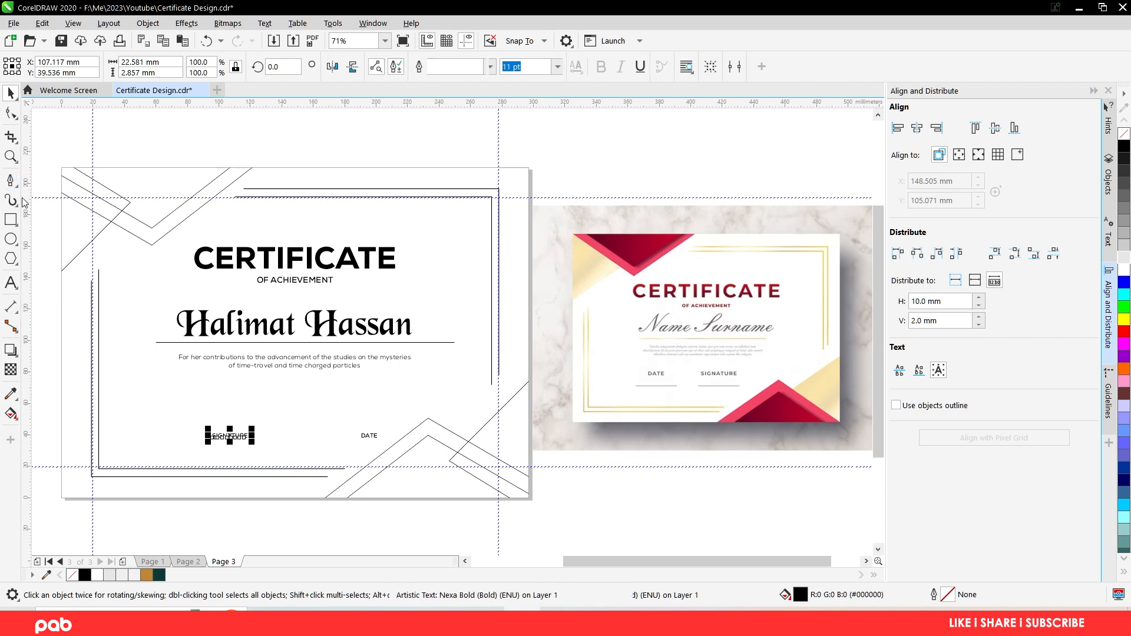
{"action": "left_click", "coordinate": [188, 425]}
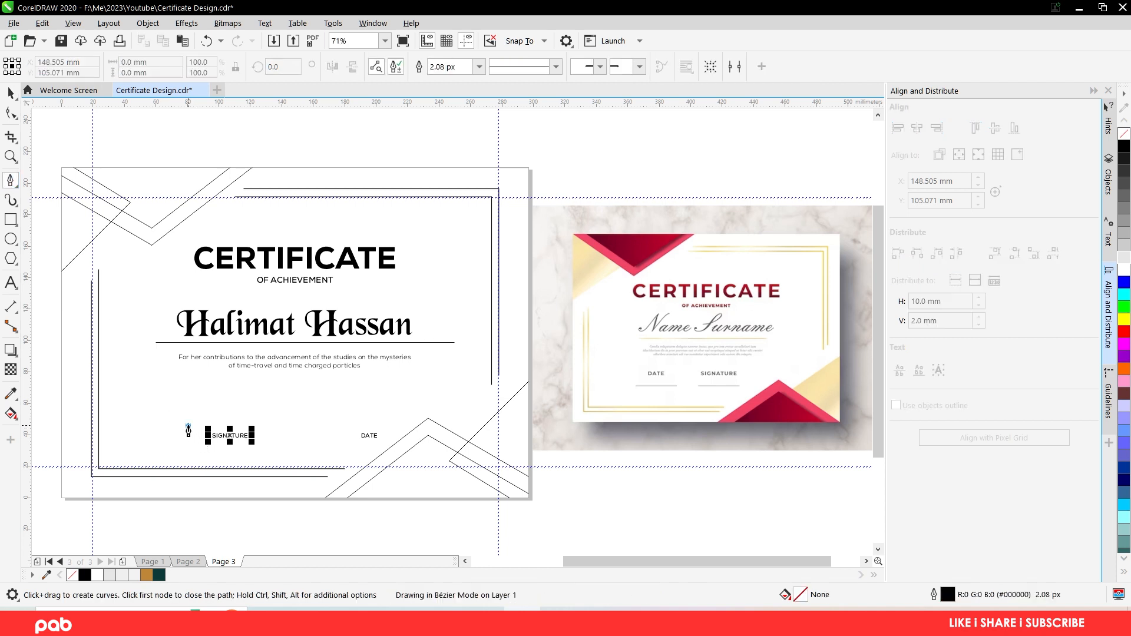
{"action": "double_click", "coordinate": [271, 425]}
{"action": "key", "text": "space"}
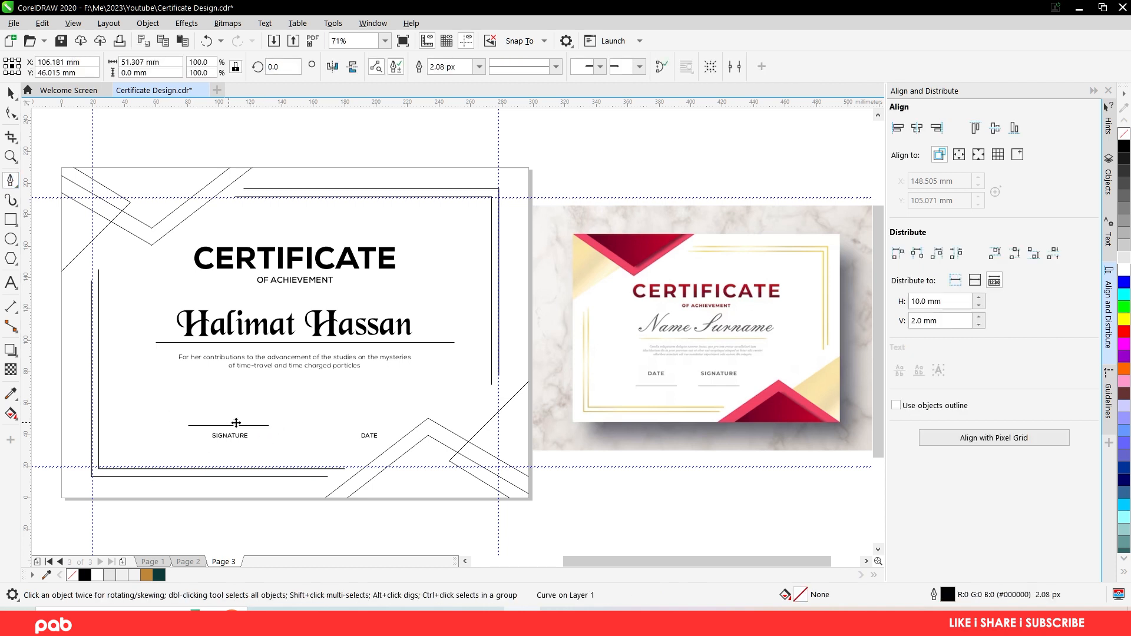
{"action": "left_click_drag", "start_coordinate": [229, 425], "coordinate": [355, 424]}
{"action": "key", "text": "space"}
{"action": "left_click", "coordinate": [11, 93]}
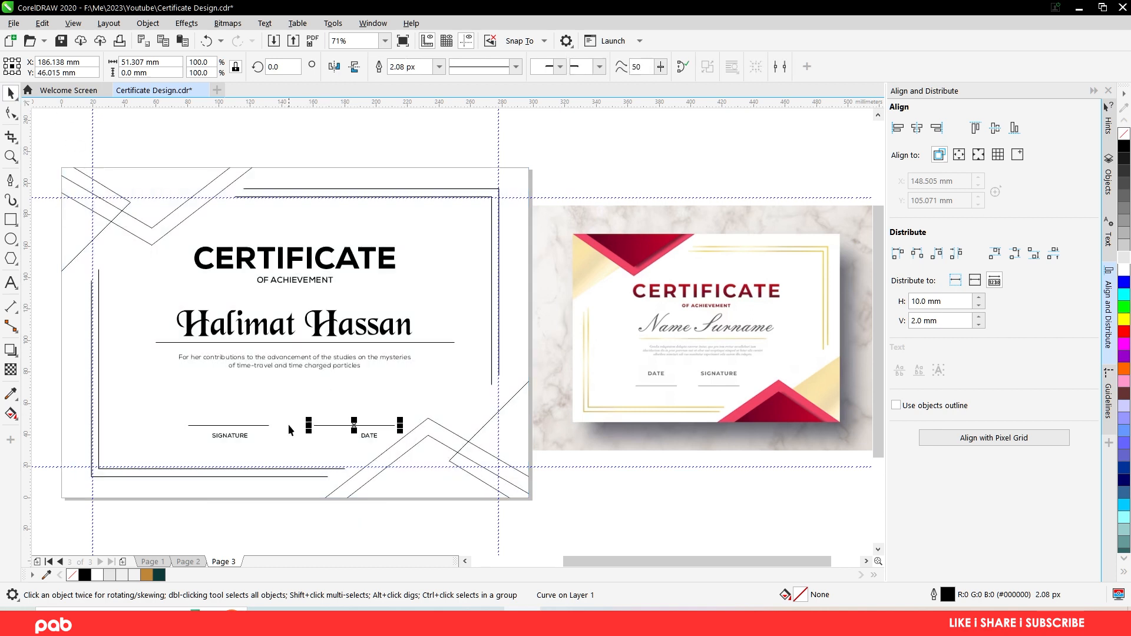
- Shorten the lines above SIGNATURE and DATE to about 38 mm each, keeping their centres
{"action": "left_click", "coordinate": [253, 426]}
{"action": "left_click_drag", "start_coordinate": [273, 425], "coordinate": [263, 426]}
{"action": "left_click", "coordinate": [323, 425]}
{"action": "key", "text": "ctrl+r"}
- Centre the DATE label horizontally under its line
{"action": "left_click", "coordinate": [366, 436]}
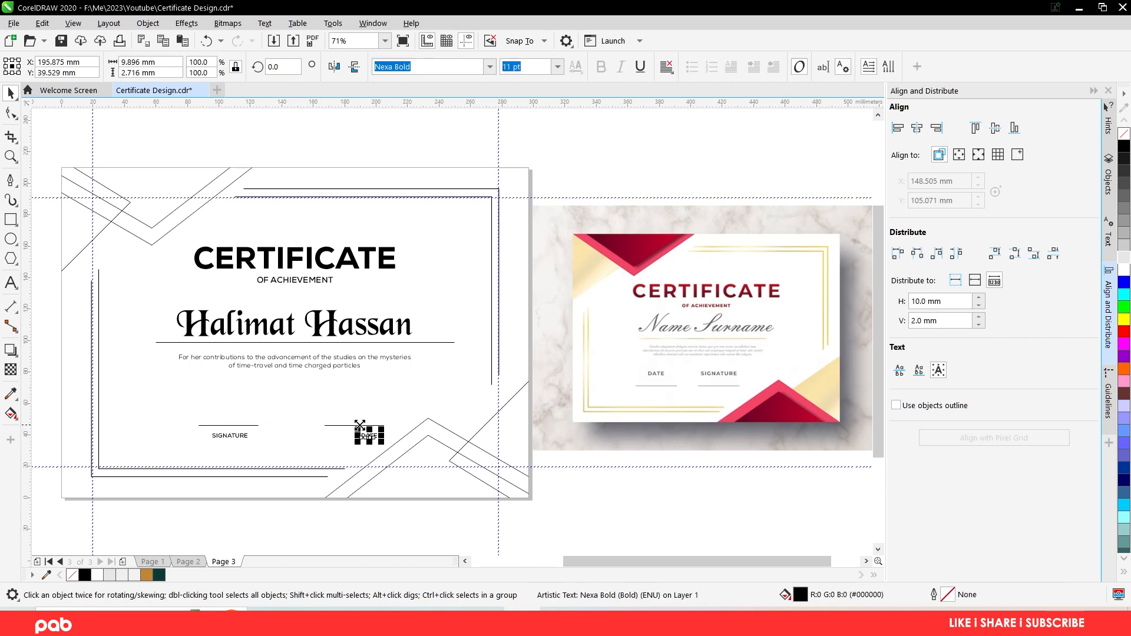
{"action": "left_click", "coordinate": [346, 425], "text": "shift"}
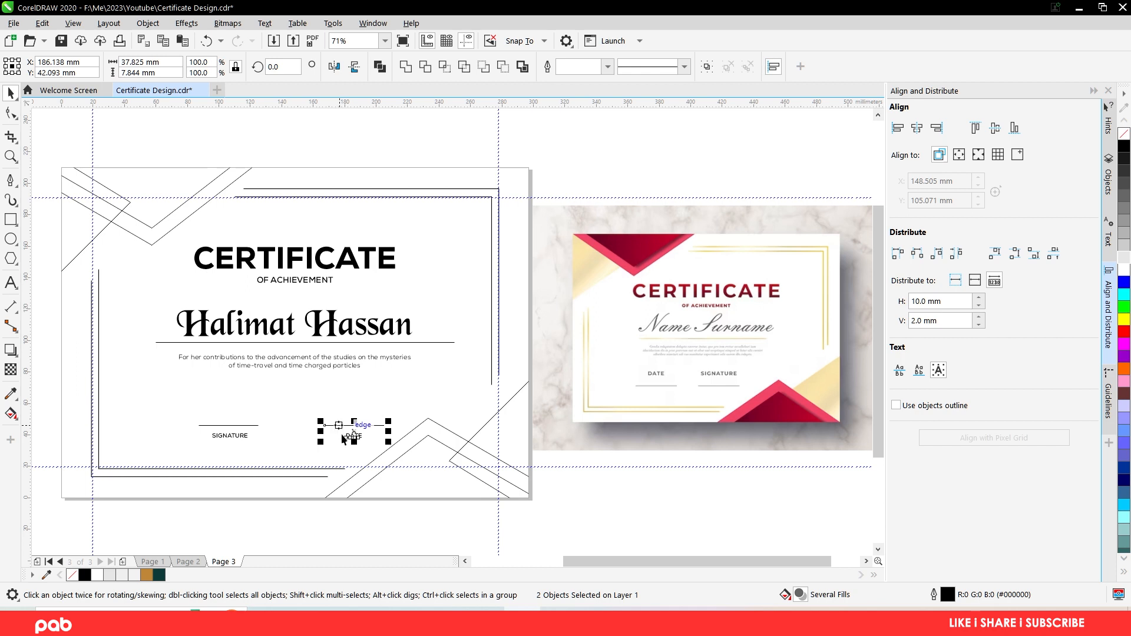
{"action": "left_click", "coordinate": [373, 510]}
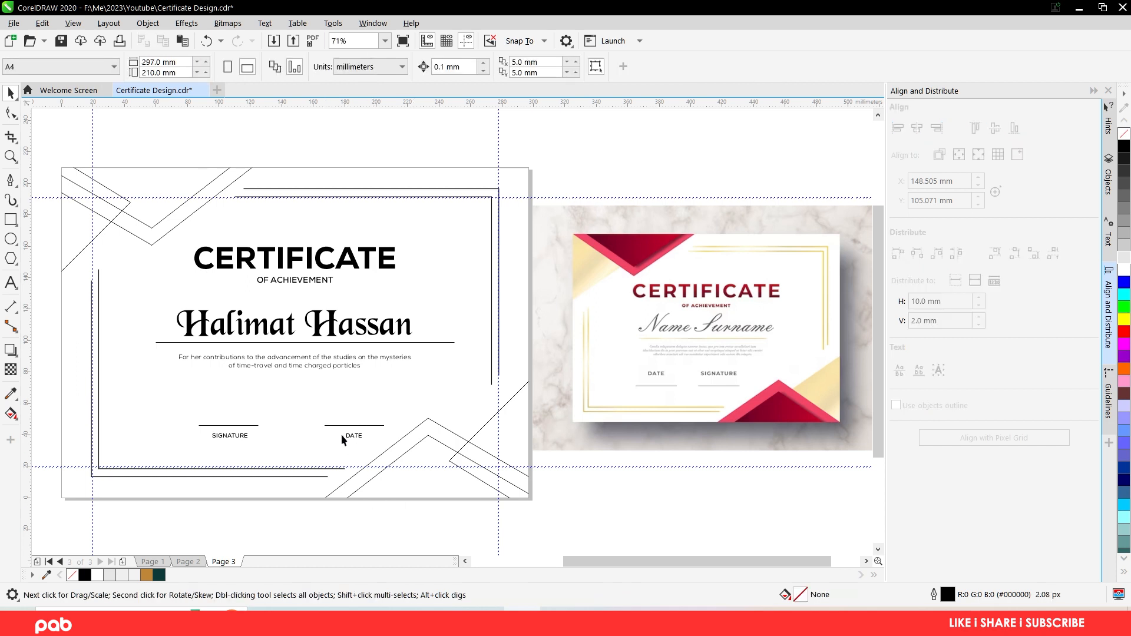
- Set the SIGNATURE and DATE labels to the Nexa Heavy font
{"action": "left_click", "coordinate": [231, 439]}
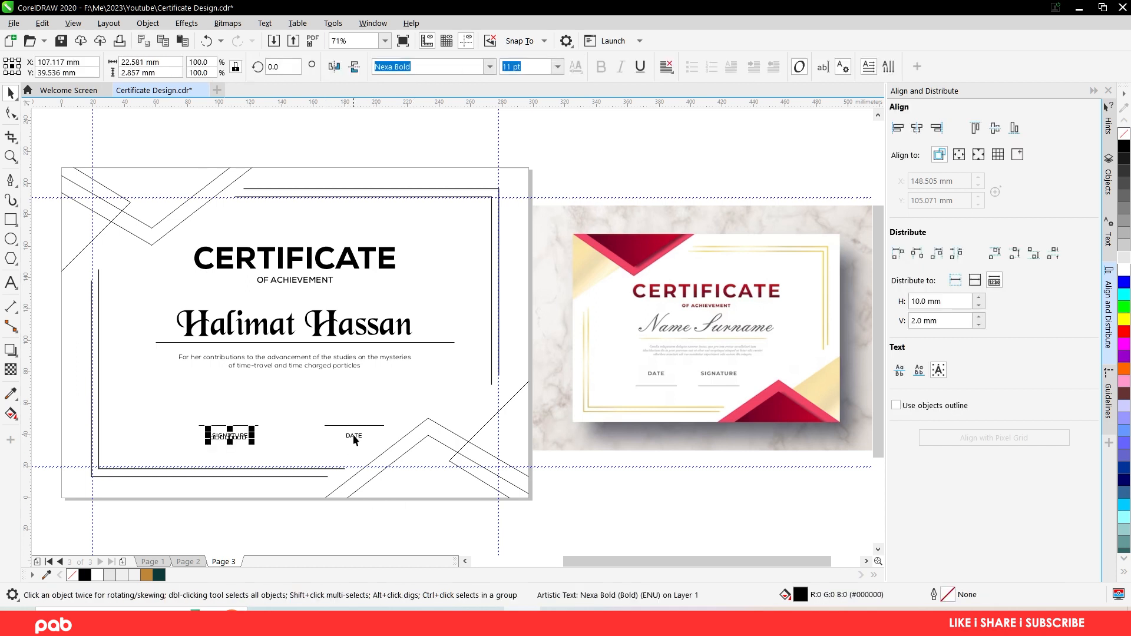
{"action": "left_click", "coordinate": [353, 437], "text": "shift"}
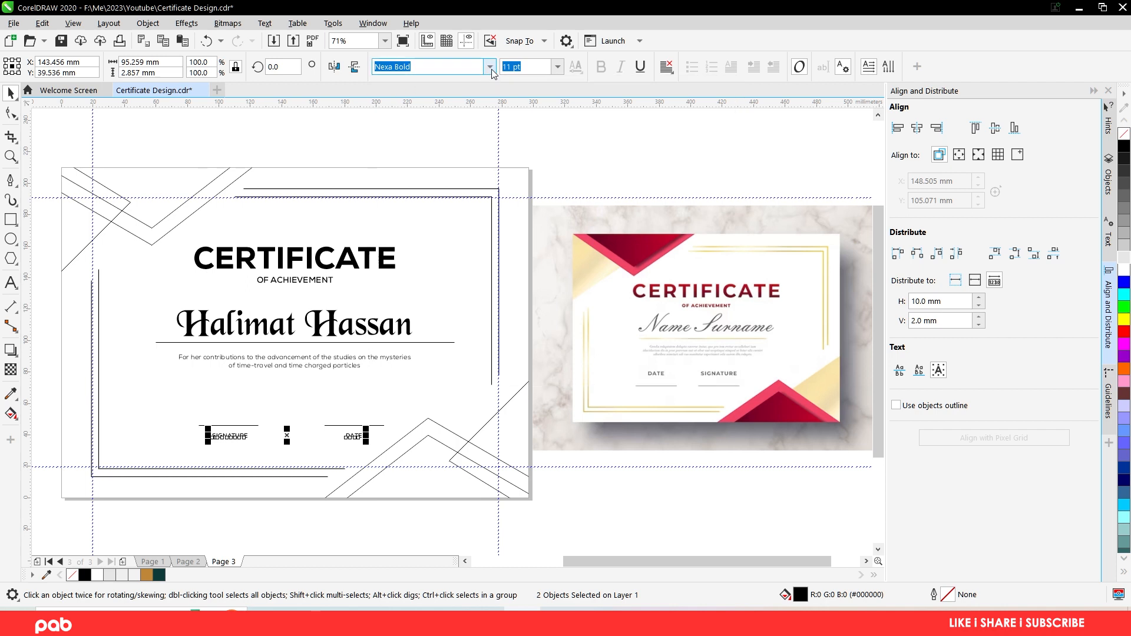
{"action": "left_click", "coordinate": [491, 67]}
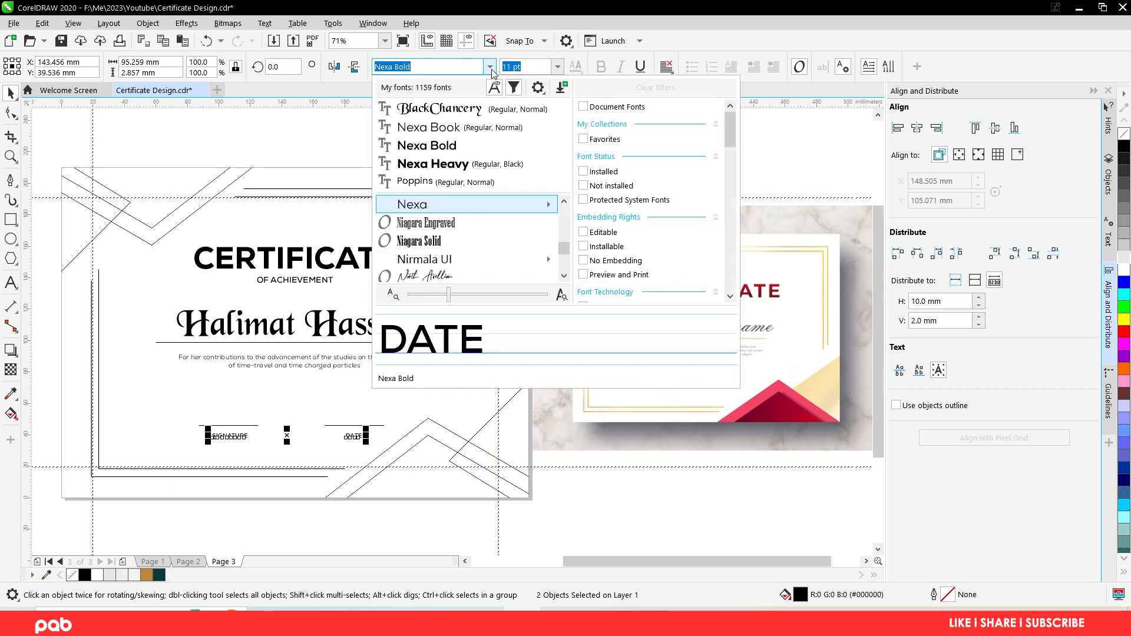
{"action": "left_click", "coordinate": [459, 165]}
{"action": "left_click", "coordinate": [291, 481]}
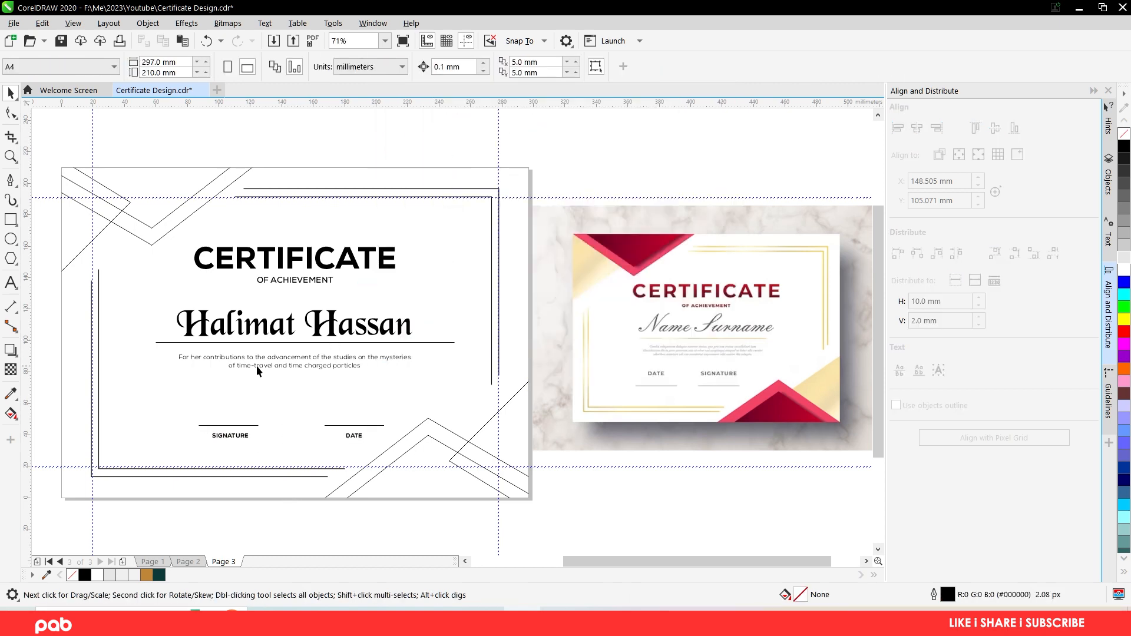
- Copy the two-line description straight down and replace the copy's text with the date "2/6/23"
{"action": "left_click_drag", "start_coordinate": [256, 365], "coordinate": [237, 421]}
{"action": "double_click", "coordinate": [236, 421]}
{"action": "key", "text": "ctrl+a"}
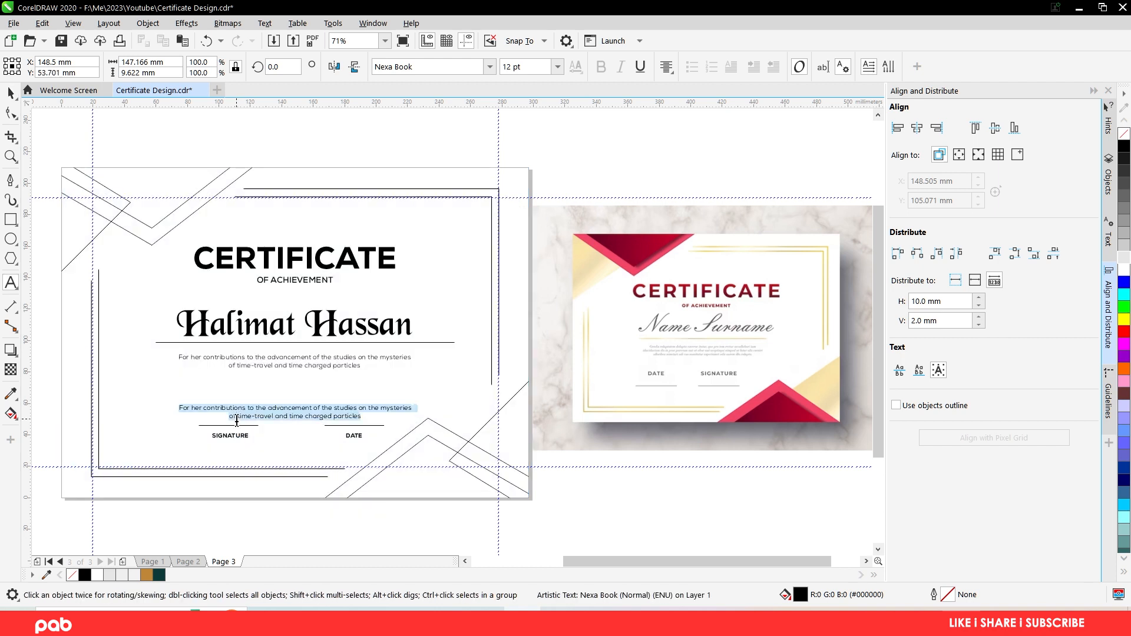
{"action": "type", "text": "a"}
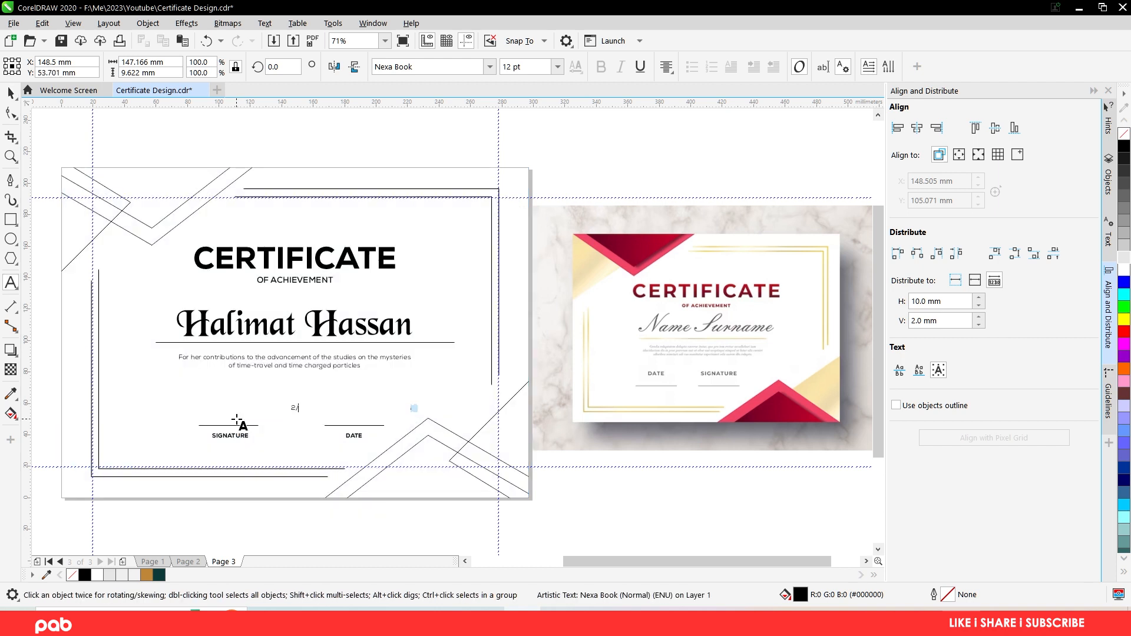
{"action": "type", "text": "/6/23"}
- Enlarge the date text to about 14.5 pt and place it just above the line over the DATE label
{"action": "key", "text": "ctrl+space"}
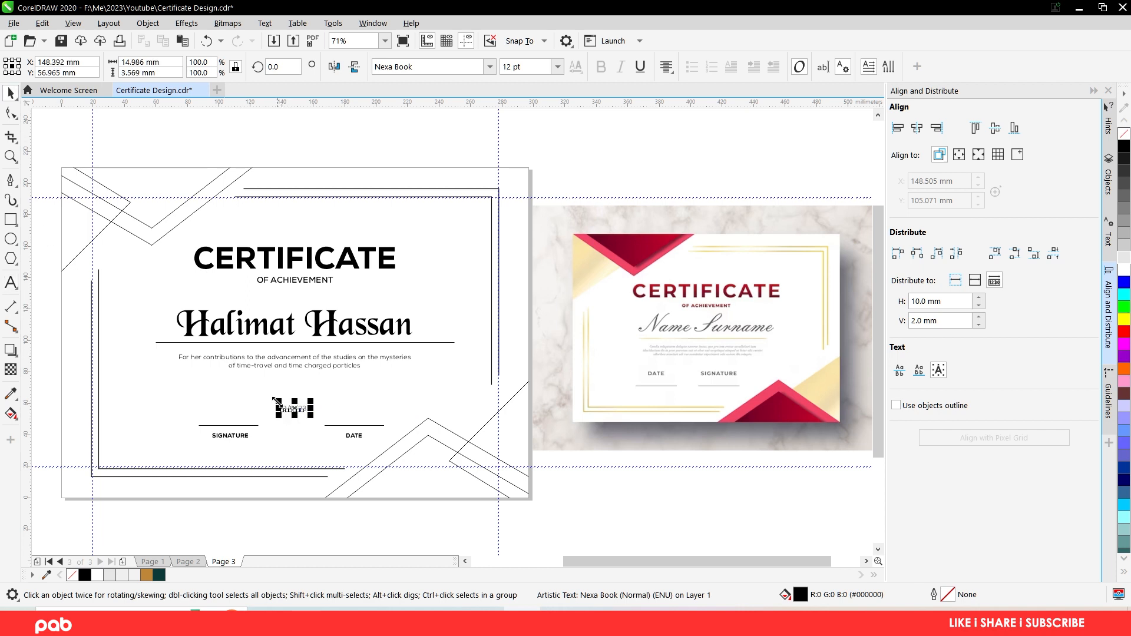
{"action": "left_click_drag", "start_coordinate": [275, 400], "coordinate": [351, 419]}
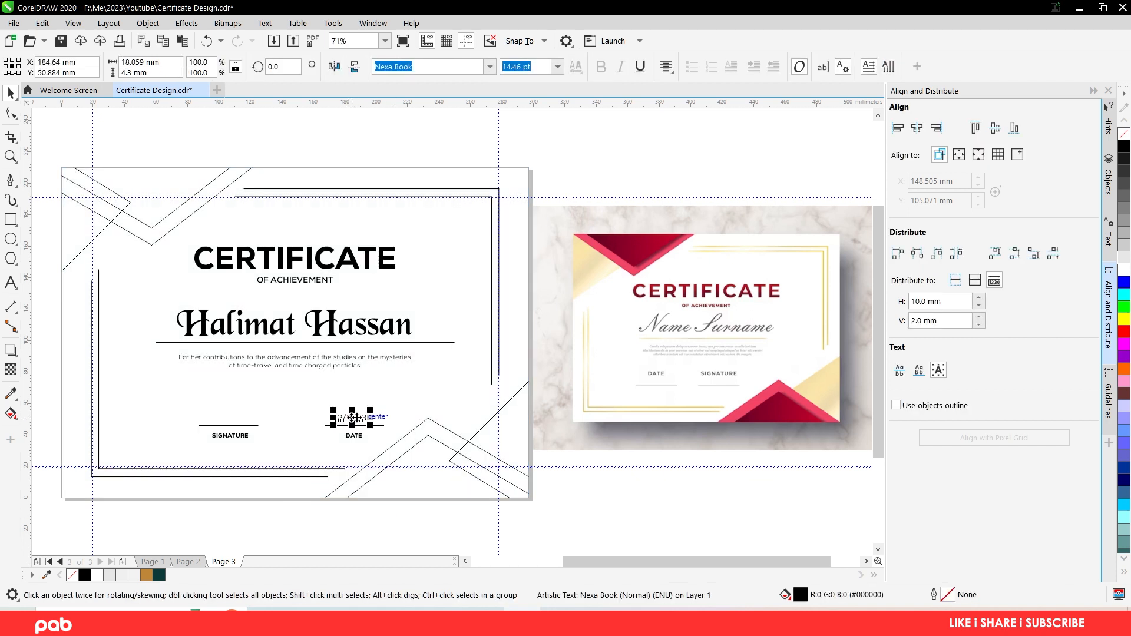
- Nudge the date text up slightly, and move the SIGNATURE and DATE labels up closer to their lines
{"action": "key", "text": "Up"}
{"action": "key", "text": "Up"}
{"action": "left_click", "coordinate": [356, 436]}
{"action": "left_click", "coordinate": [237, 437], "text": "shift"}
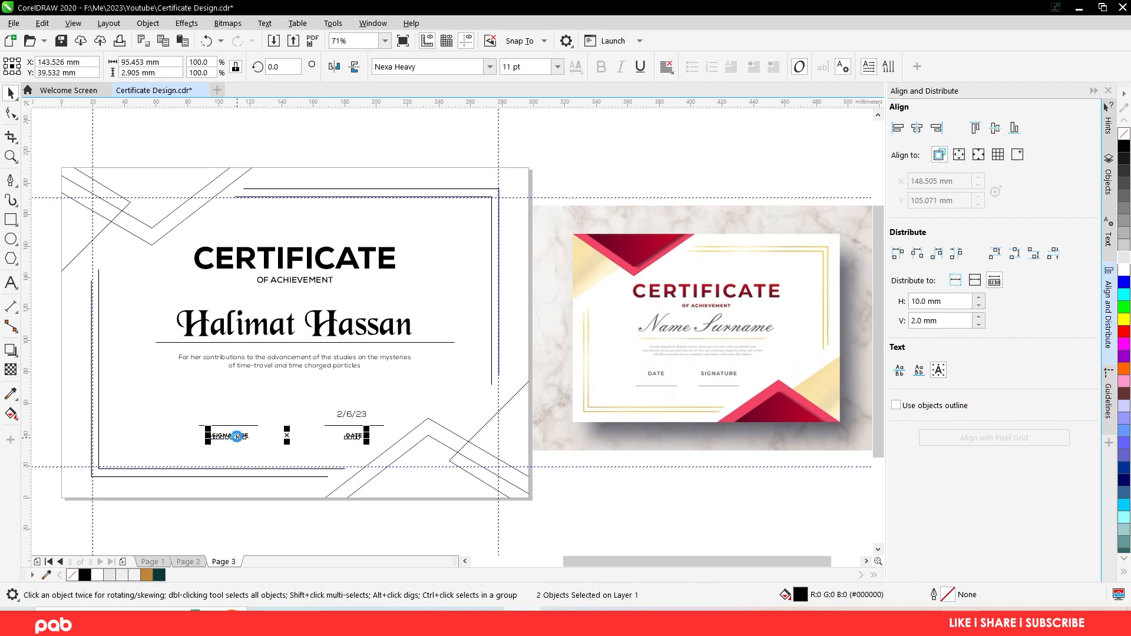
{"action": "left_click_drag", "start_coordinate": [237, 437], "coordinate": [237, 438]}
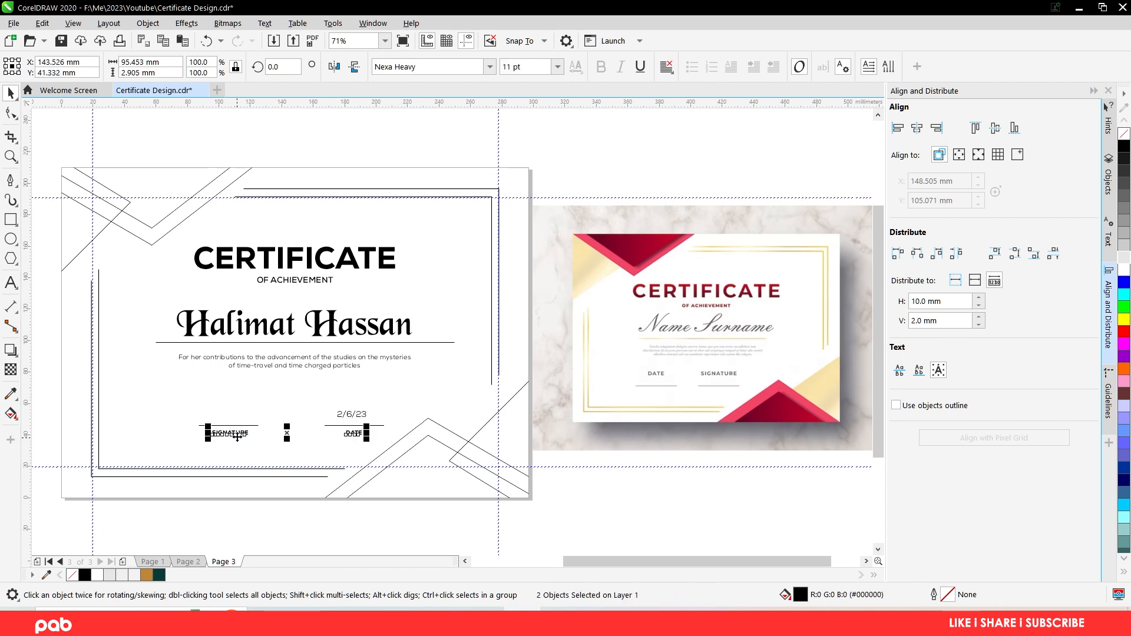
{"action": "left_click", "coordinate": [235, 500]}
- Sketch a freehand signature about 25 mm wide and 12 mm high above the SIGNATURE line, and save the document
{"action": "left_click", "coordinate": [15, 185]}
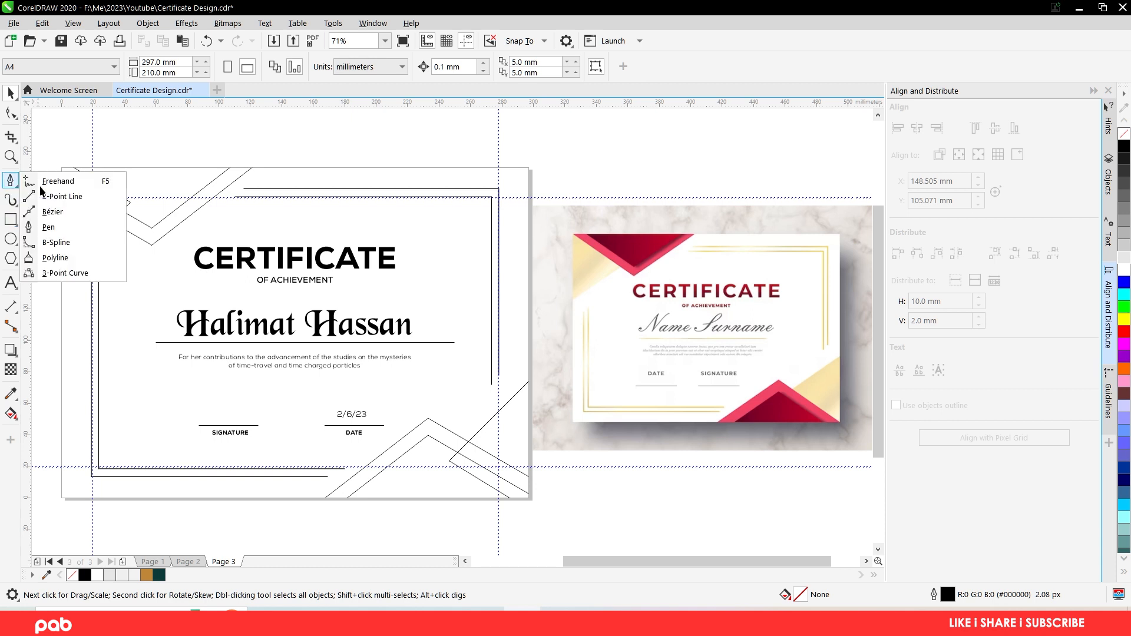
{"action": "left_click", "coordinate": [56, 182]}
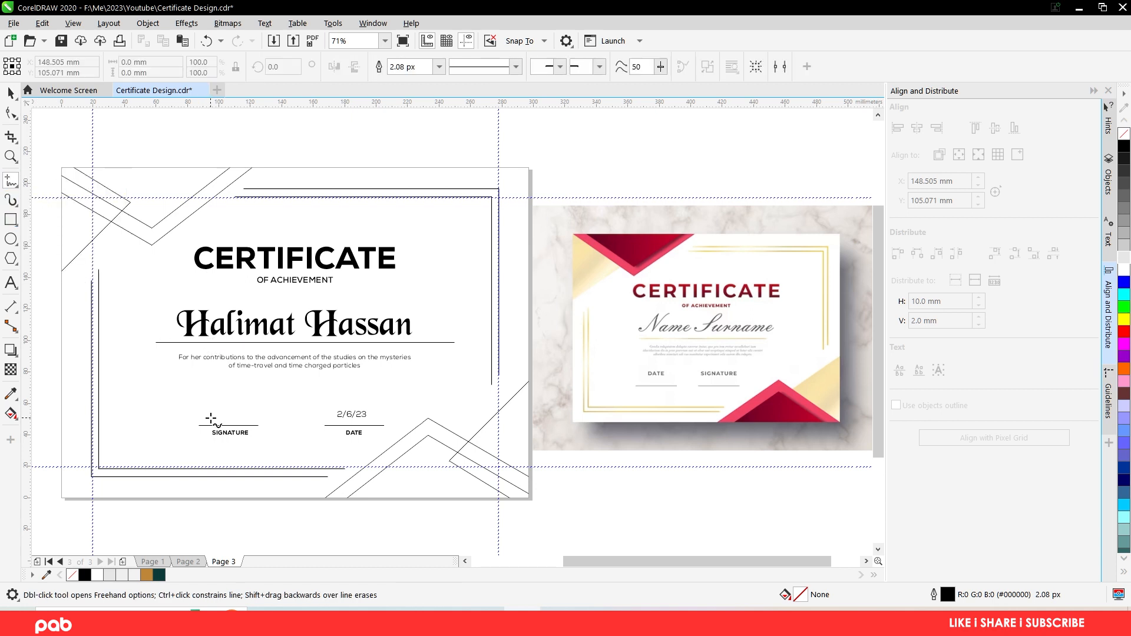
{"action": "mouse_move", "coordinate": [211, 418]}
{"action": "left_mouse_down"}
{"action": "mouse_move", "coordinate": [235, 415]}
{"action": "mouse_move", "coordinate": [221, 407]}
{"action": "mouse_move", "coordinate": [229, 421]}
{"action": "mouse_move", "coordinate": [254, 412]}
{"action": "mouse_move", "coordinate": [247, 420]}
{"action": "left_mouse_up"}
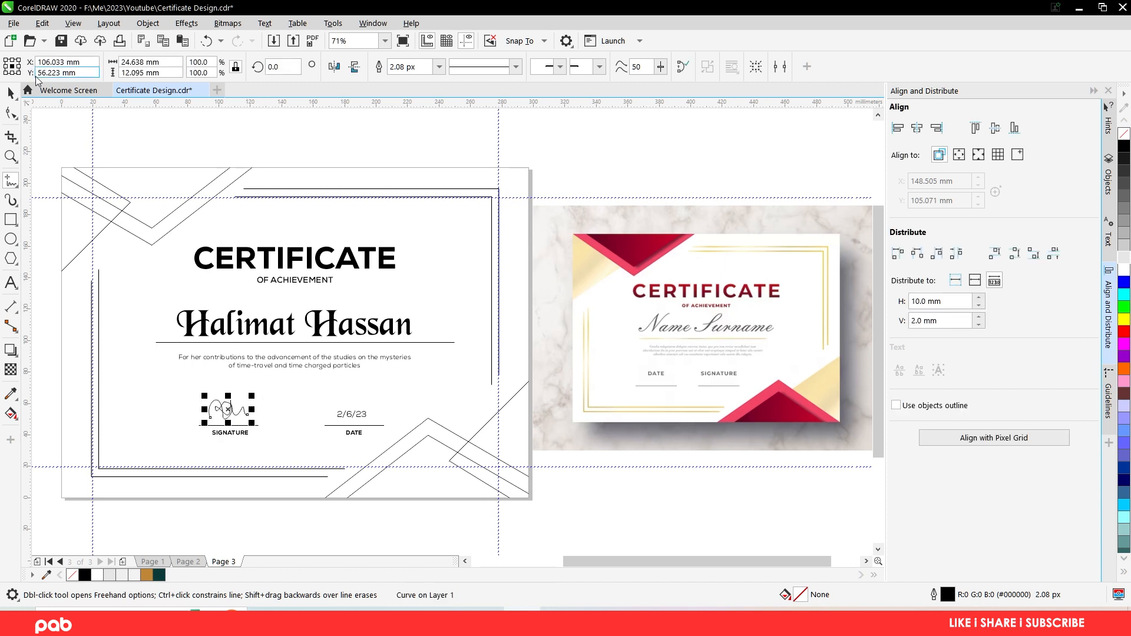
{"action": "left_click", "coordinate": [11, 92]}
{"action": "left_click", "coordinate": [286, 122]}
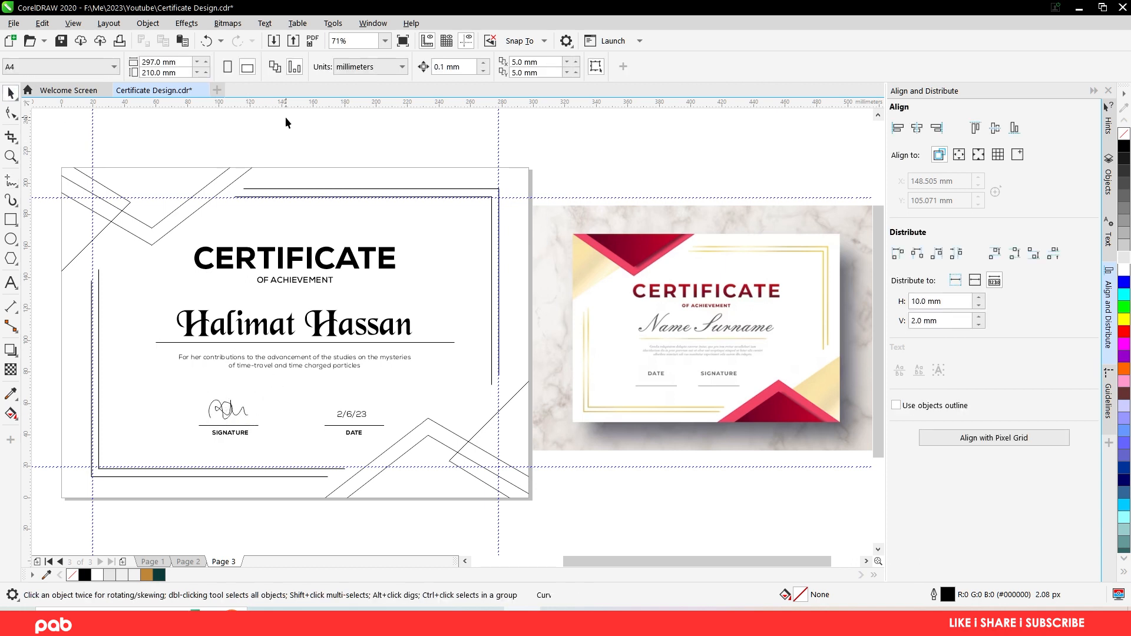
{"action": "key", "text": "ctrl+s"}
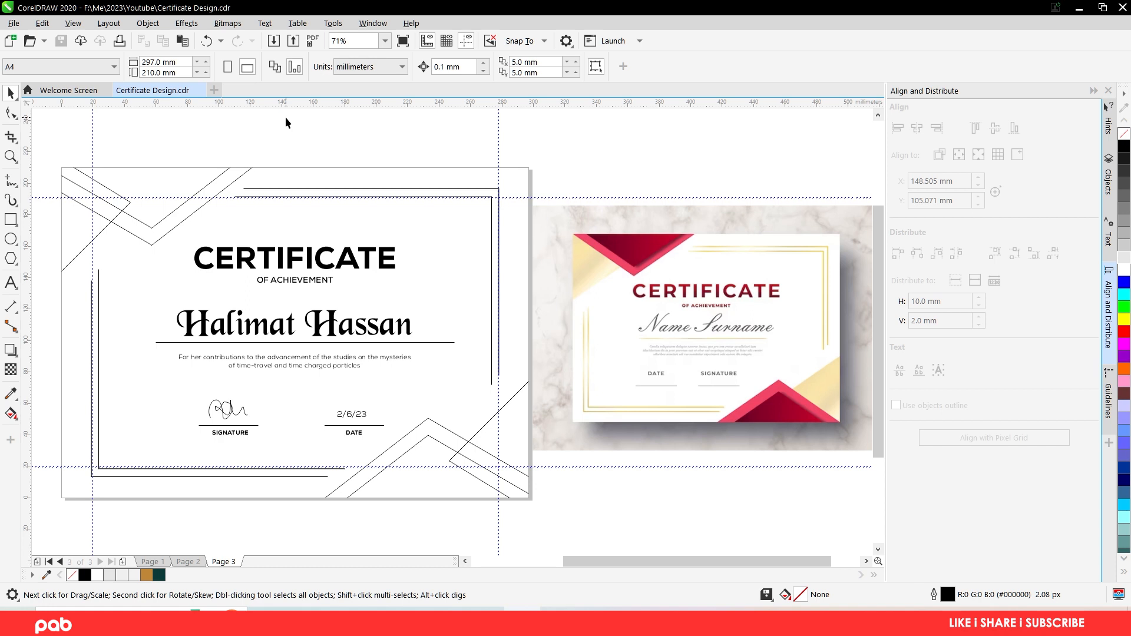
{"action": "left_click", "coordinate": [402, 188]}
{"action": "left_click_drag", "start_coordinate": [402, 189], "coordinate": [462, 190]}
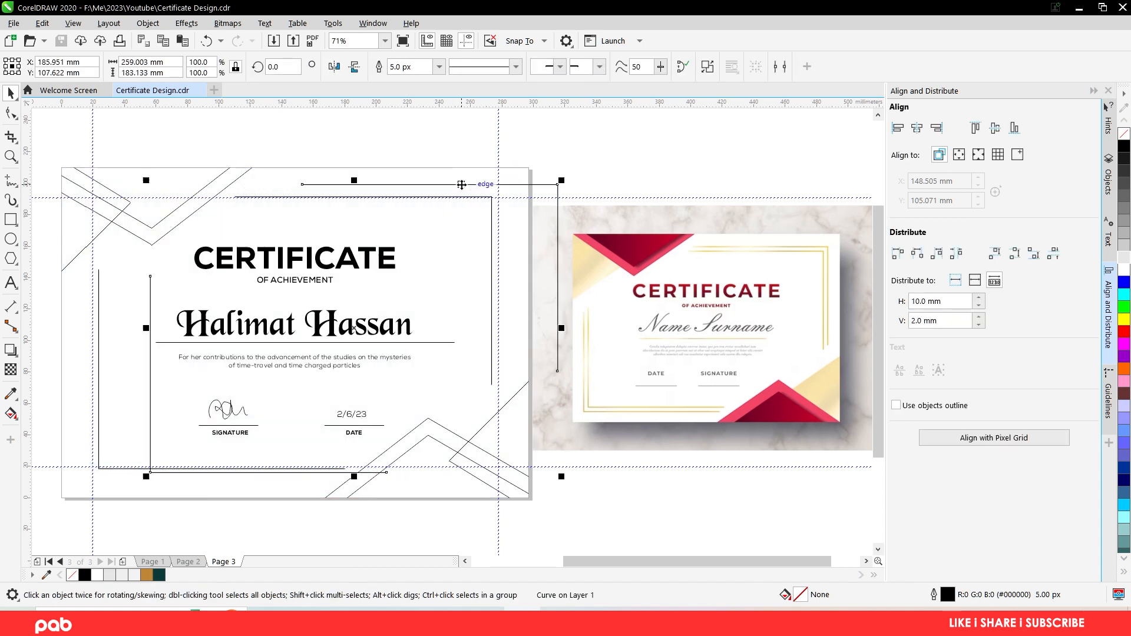
{"action": "key", "text": "ctrl+z"}
{"action": "left_click", "coordinate": [147, 23]}
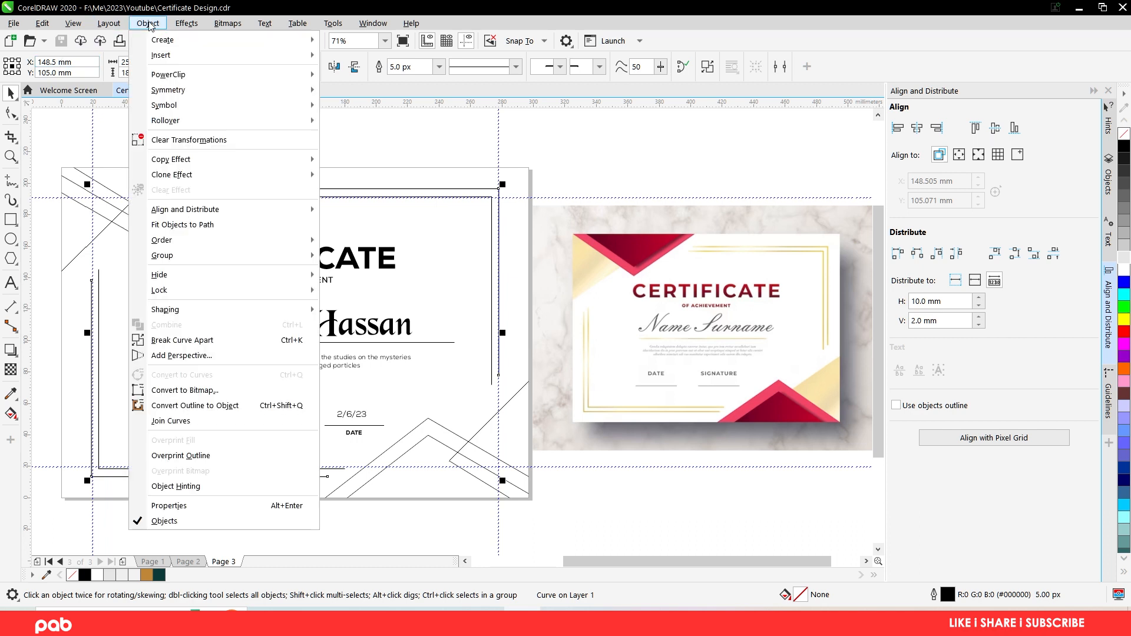
{"action": "mouse_move", "coordinate": [283, 105]}
{"action": "left_click", "coordinate": [506, 139]}
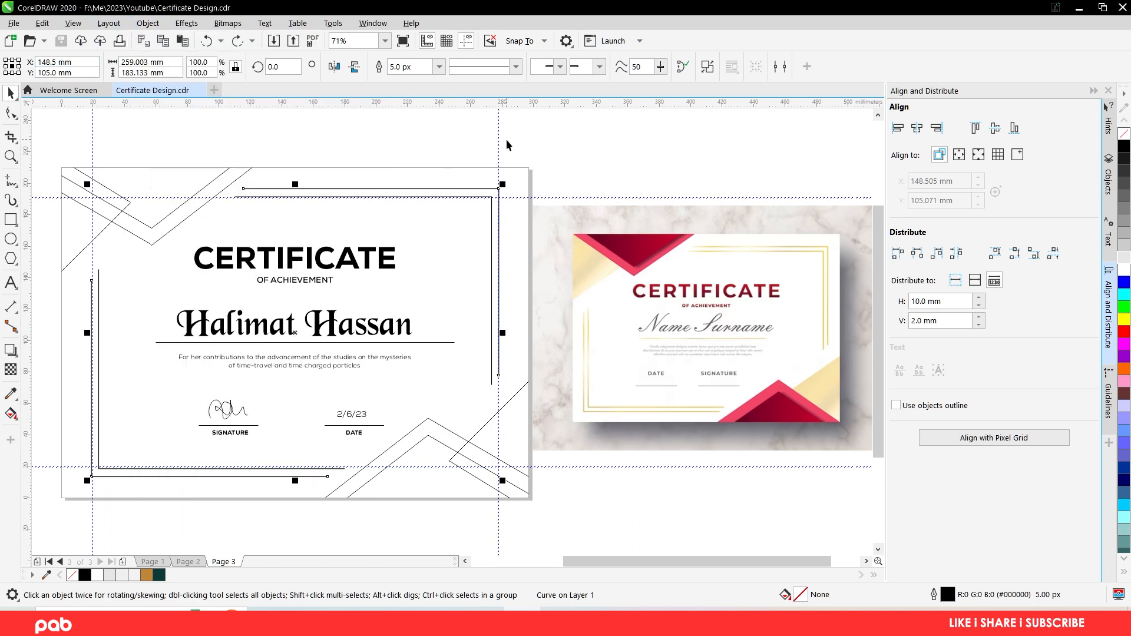
- Set the outline width of both the outer and inner frame lines to 8 px
{"action": "left_click", "coordinate": [490, 217], "text": "shift"}
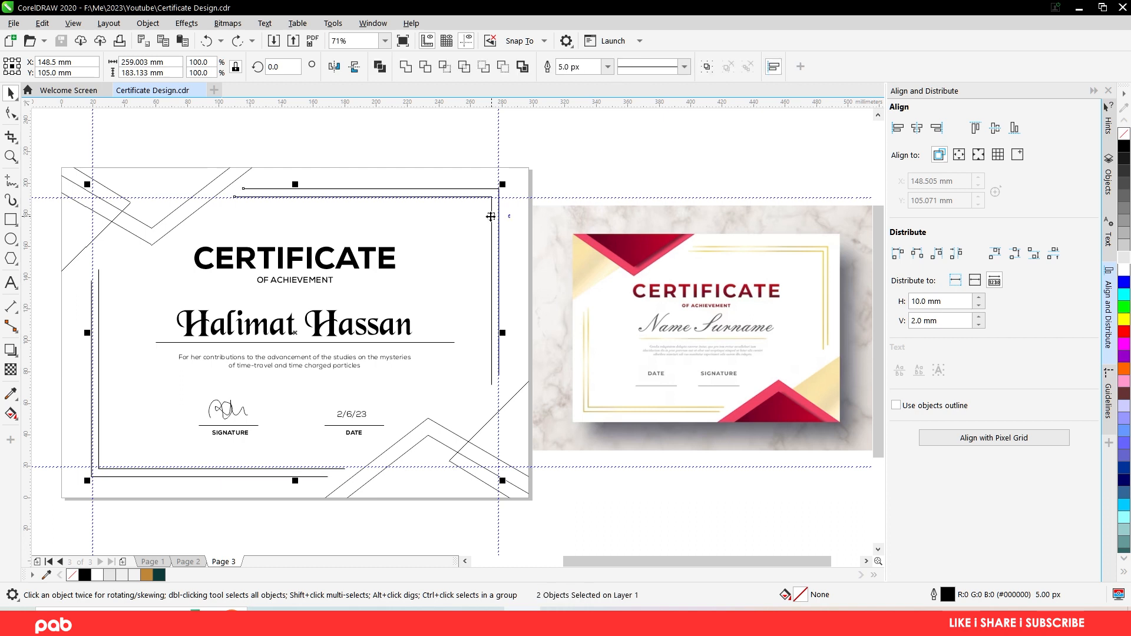
{"action": "left_click", "coordinate": [598, 67]}
{"action": "left_click", "coordinate": [608, 67]}
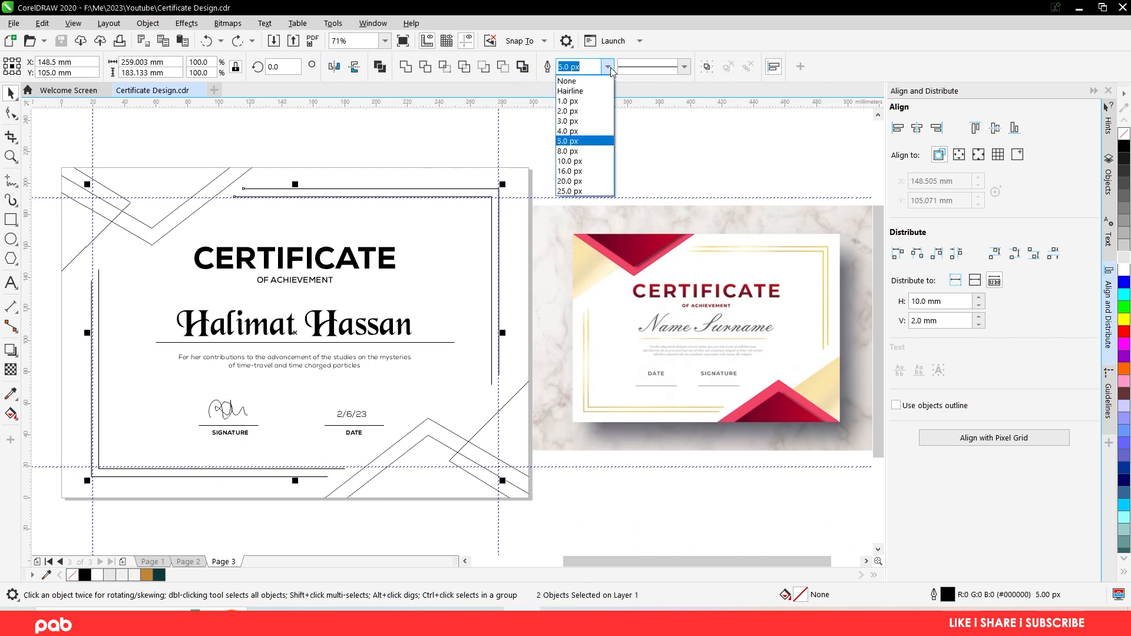
{"action": "left_click", "coordinate": [573, 152]}
- Convert the outlines of the outer frame and the inner frame to filled objects
{"action": "left_click", "coordinate": [406, 188]}
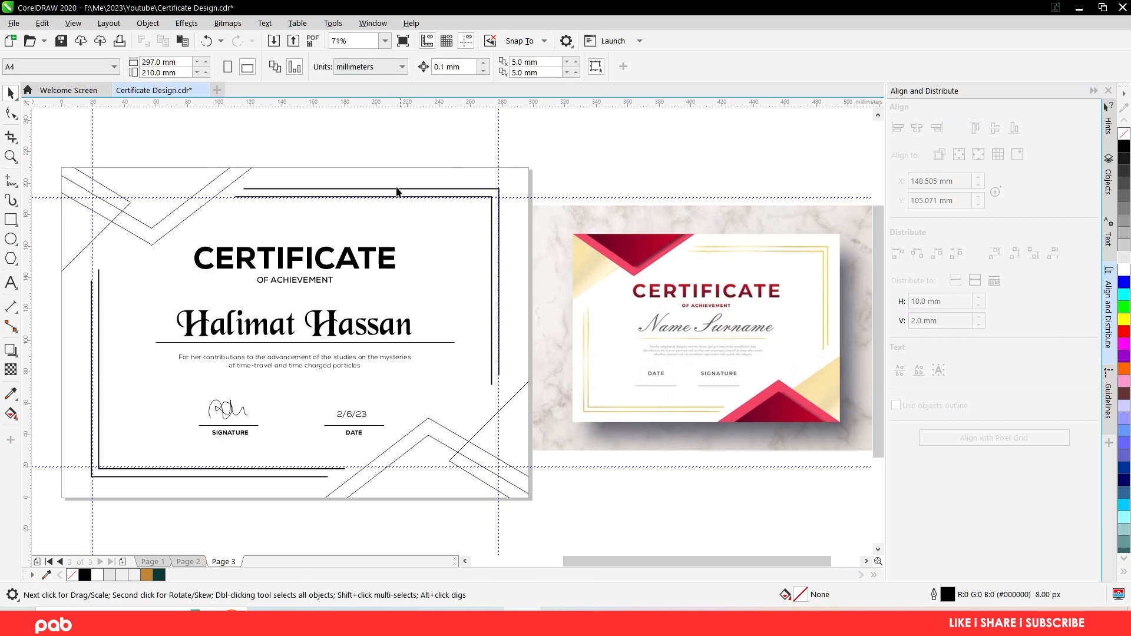
{"action": "left_click", "coordinate": [148, 23]}
{"action": "left_click", "coordinate": [195, 405]}
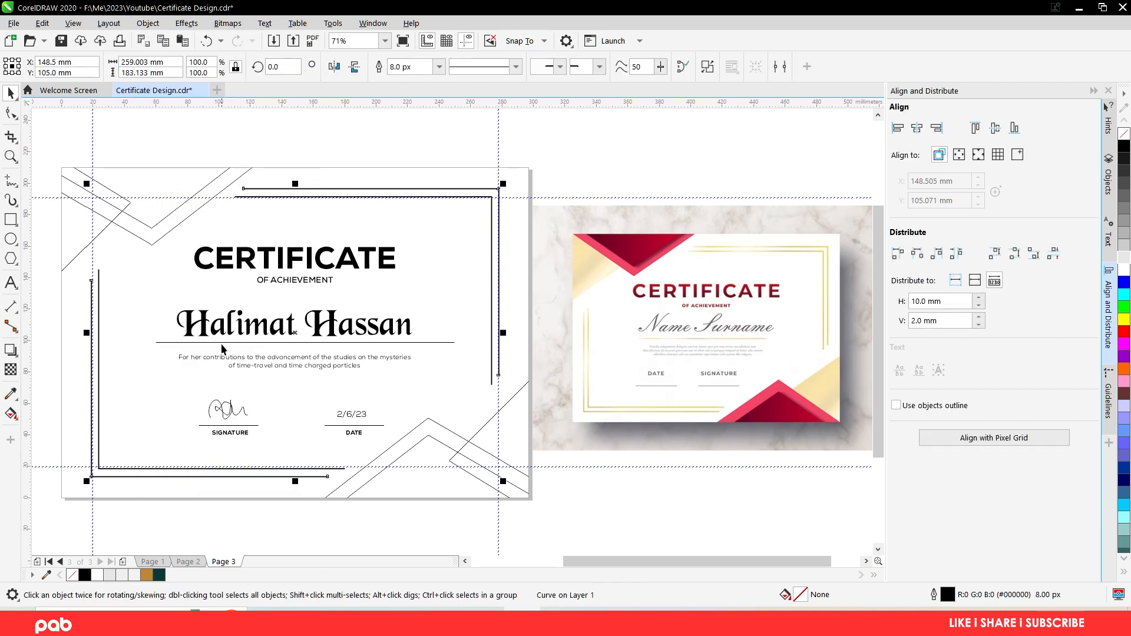
{"action": "key", "text": "ctrl+z"}
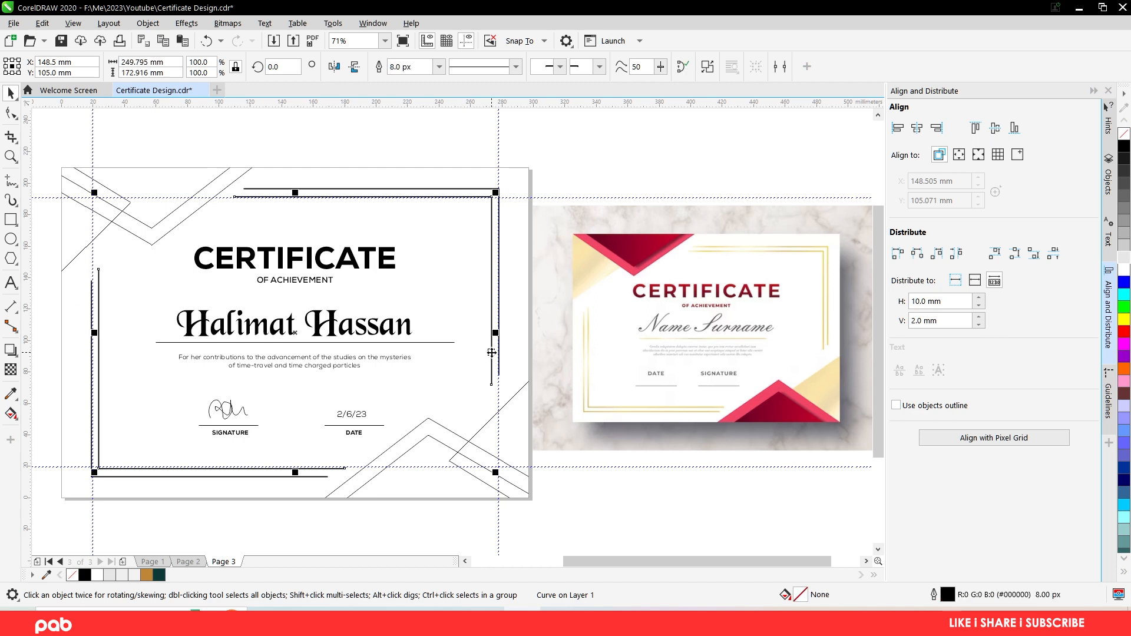
{"action": "left_click", "coordinate": [148, 23]}
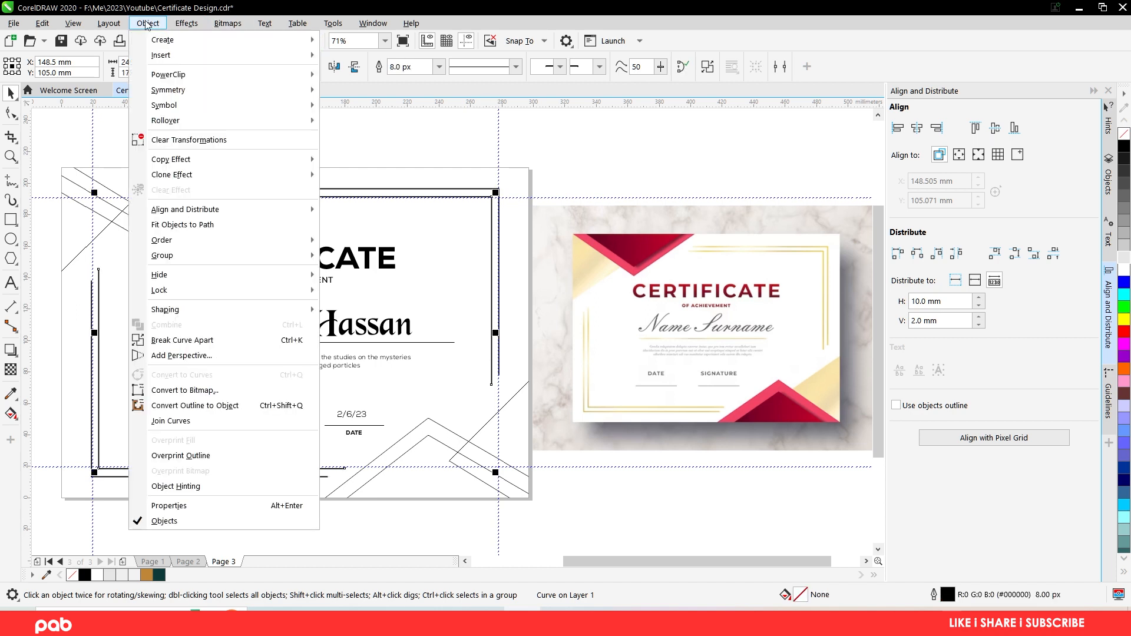
{"action": "left_click", "coordinate": [201, 406]}
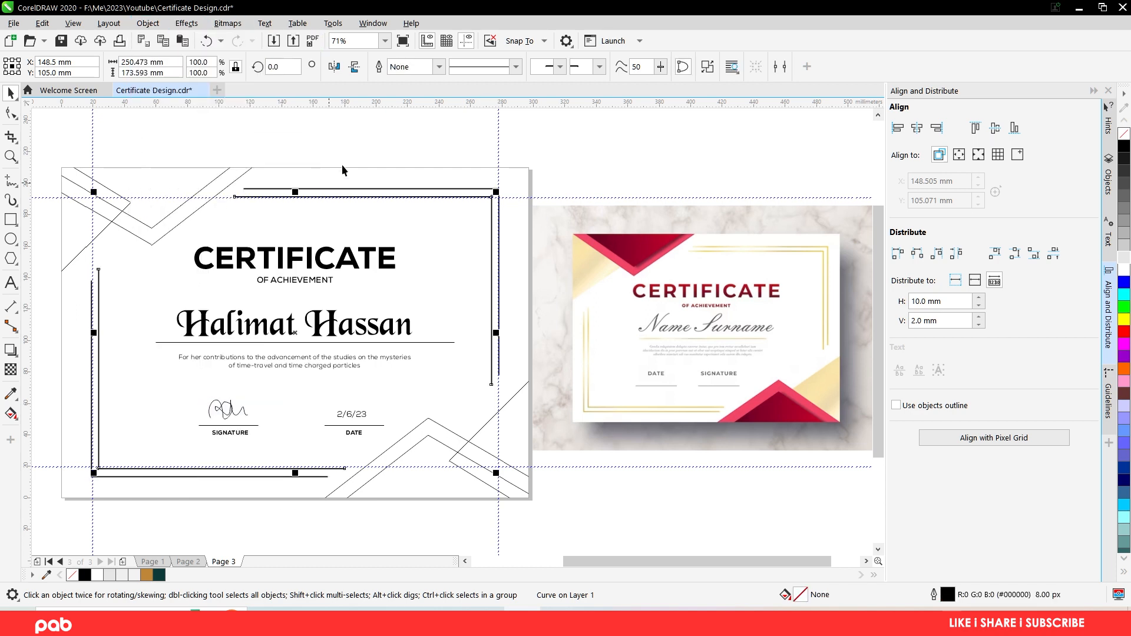
{"action": "left_click", "coordinate": [405, 136]}
- Break the outer and inner frame curves apart so each corner piece is a separate object
{"action": "left_click", "coordinate": [402, 188]}
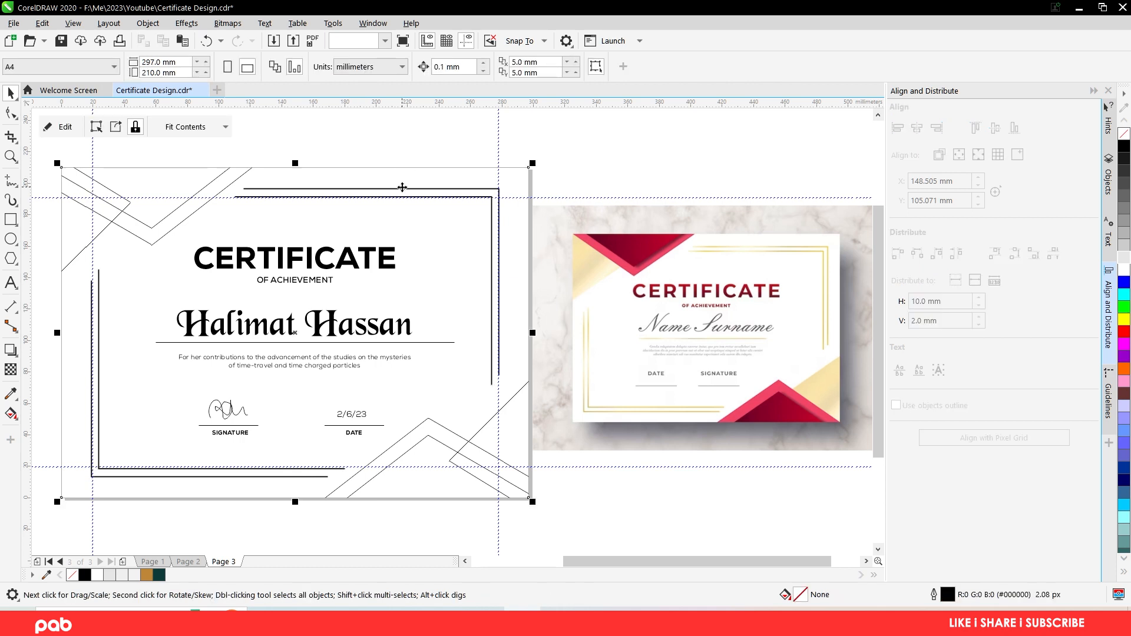
{"action": "left_click", "coordinate": [402, 188], "text": "ctrl"}
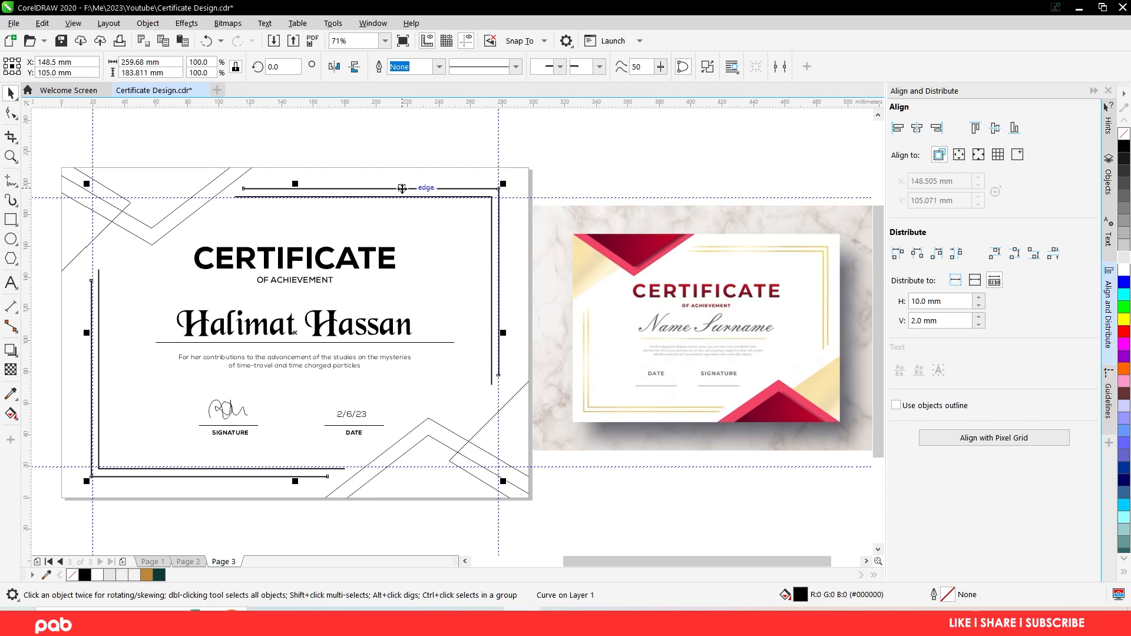
{"action": "right_click", "coordinate": [402, 188]}
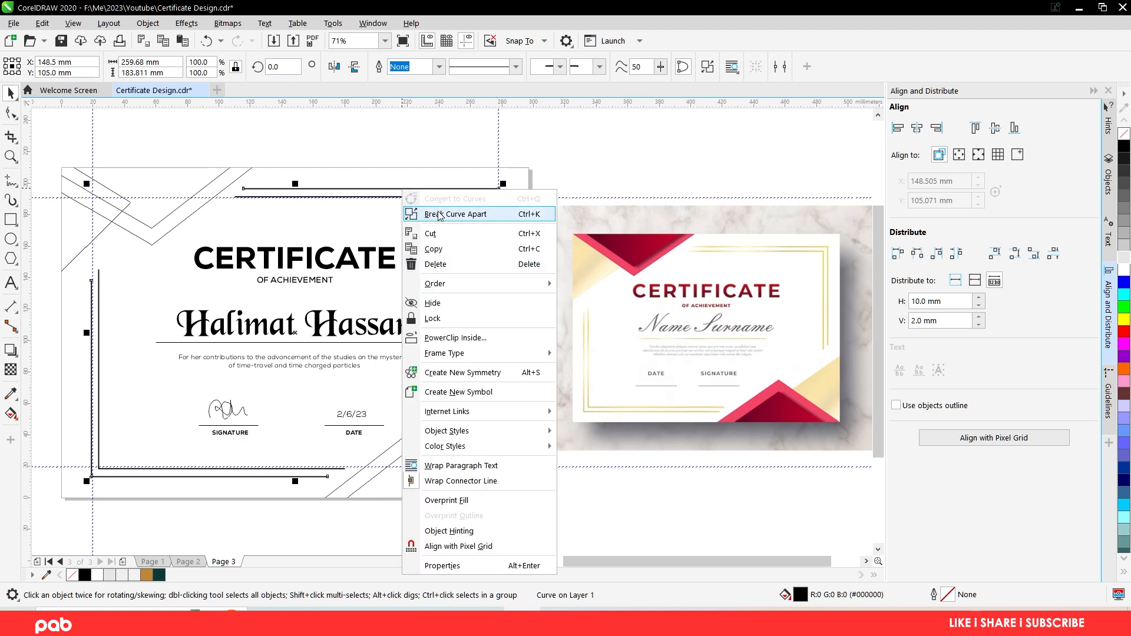
{"action": "left_click", "coordinate": [417, 203]}
{"action": "left_click", "coordinate": [494, 283]}
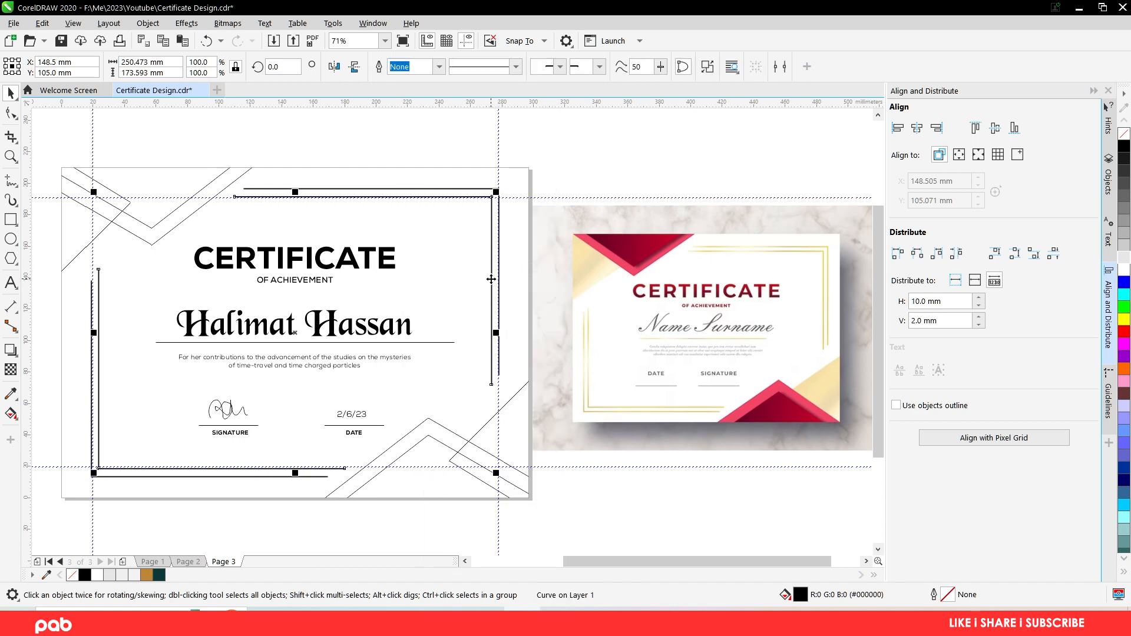
{"action": "right_click", "coordinate": [494, 283]}
{"action": "left_click", "coordinate": [545, 246]}
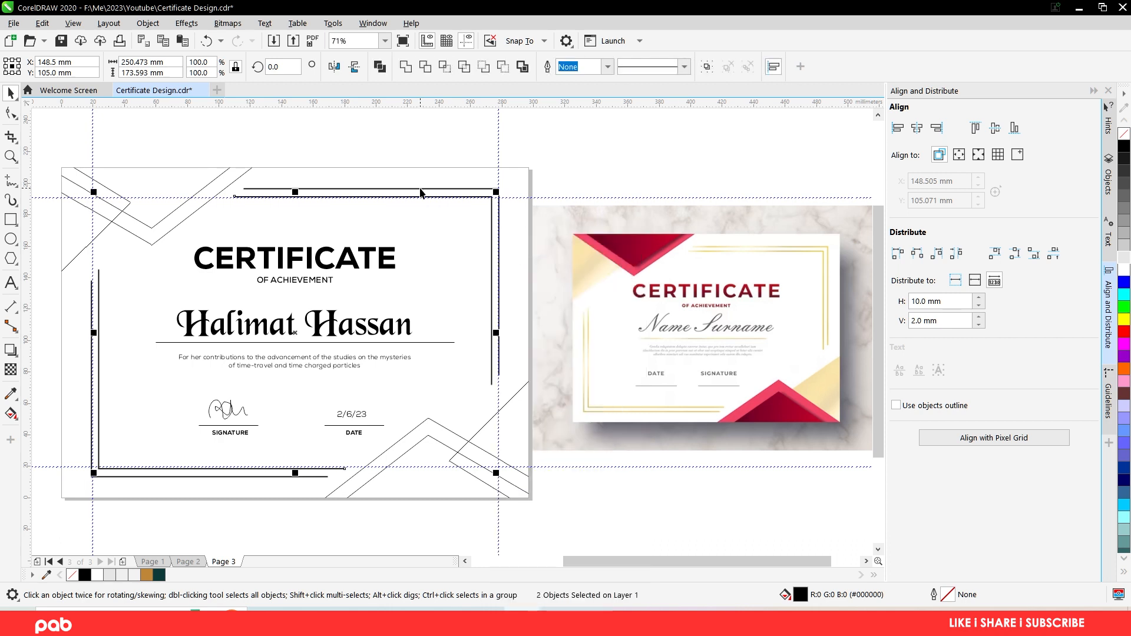
- Apply a linear fountain fill to the outer frame's upper-right piece, running diagonally from beyond the right page edge up to the top edge
{"action": "left_click", "coordinate": [414, 190]}
{"action": "left_click", "coordinate": [10, 414]}
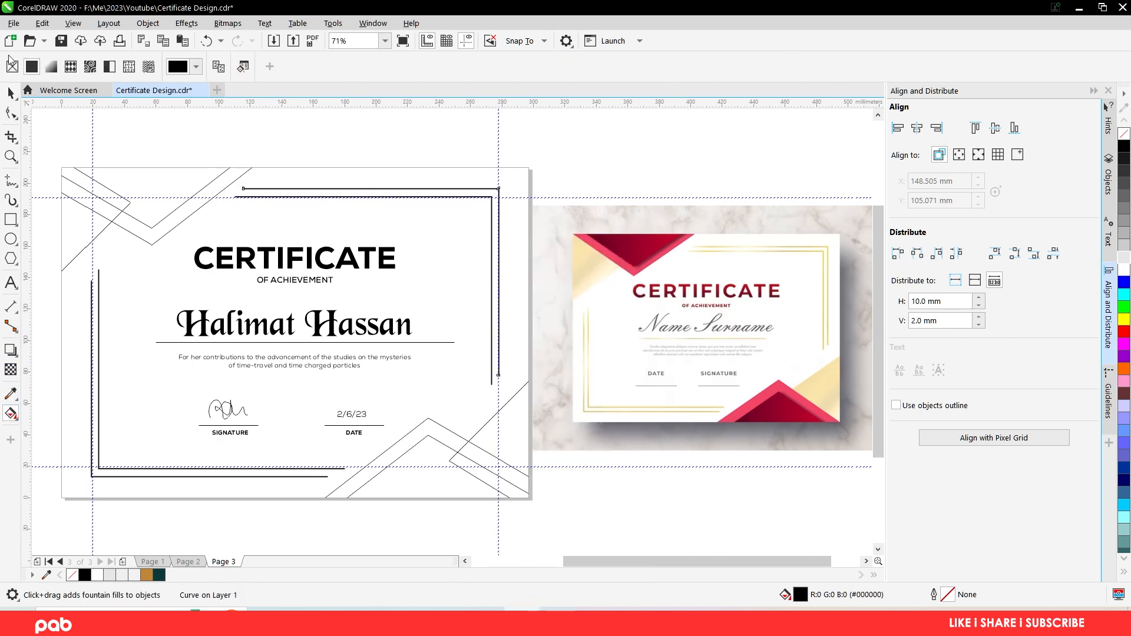
{"action": "left_click", "coordinate": [51, 67]}
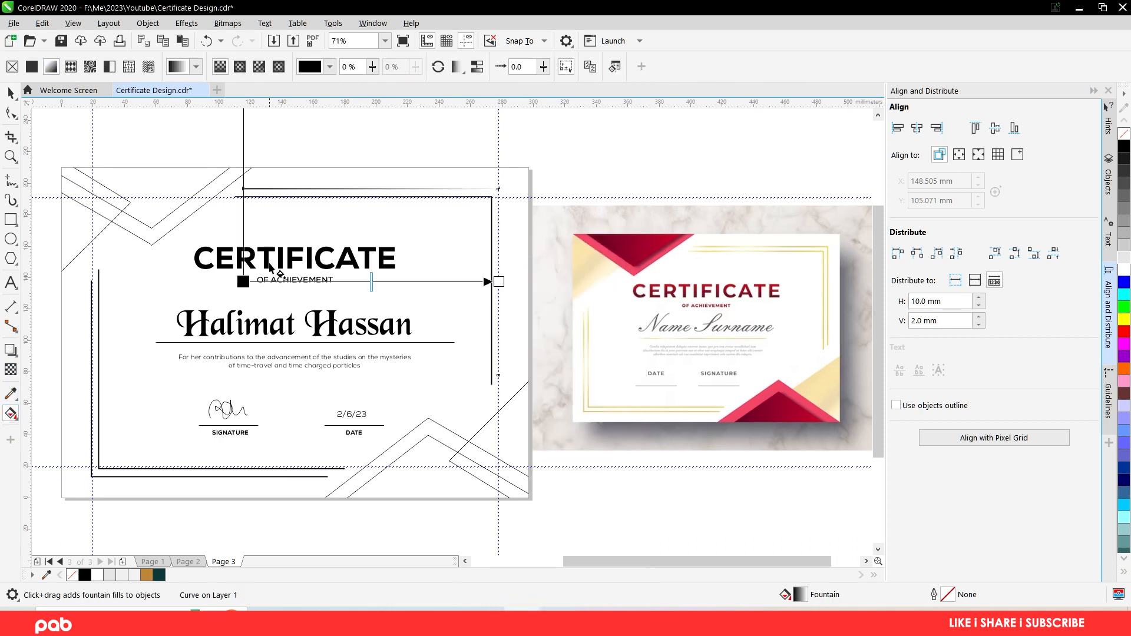
{"action": "left_click_drag", "start_coordinate": [498, 280], "coordinate": [328, 189]}
{"action": "left_click_drag", "start_coordinate": [245, 282], "coordinate": [538, 291]}
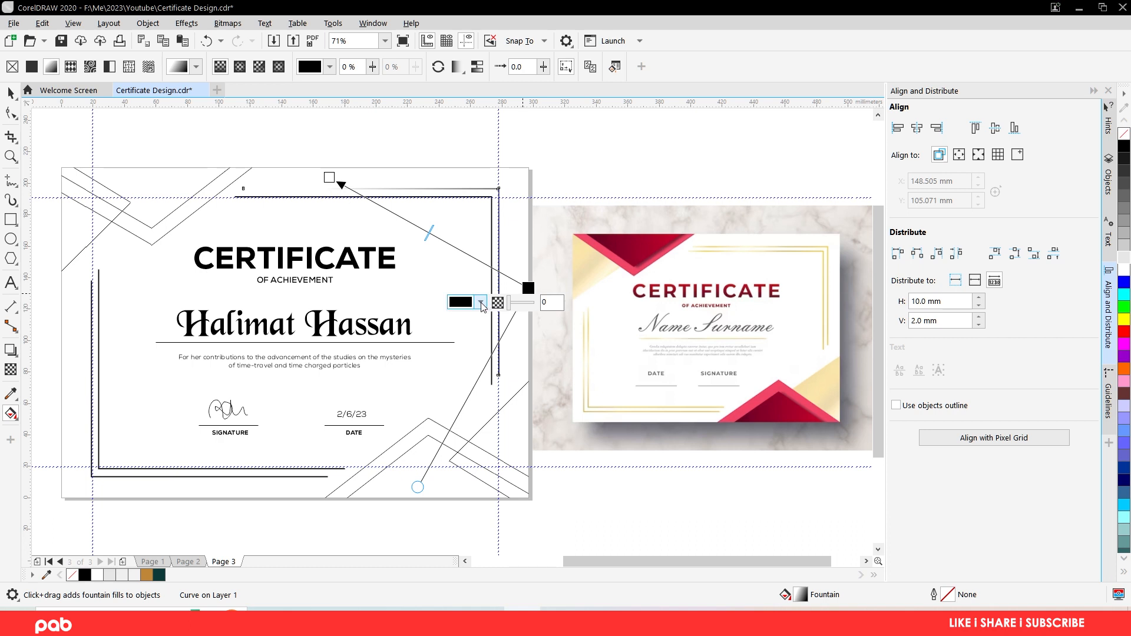
- Colour the gradient's start node gold, sampled from the frame in the reference certificate image
{"action": "left_click", "coordinate": [481, 302]}
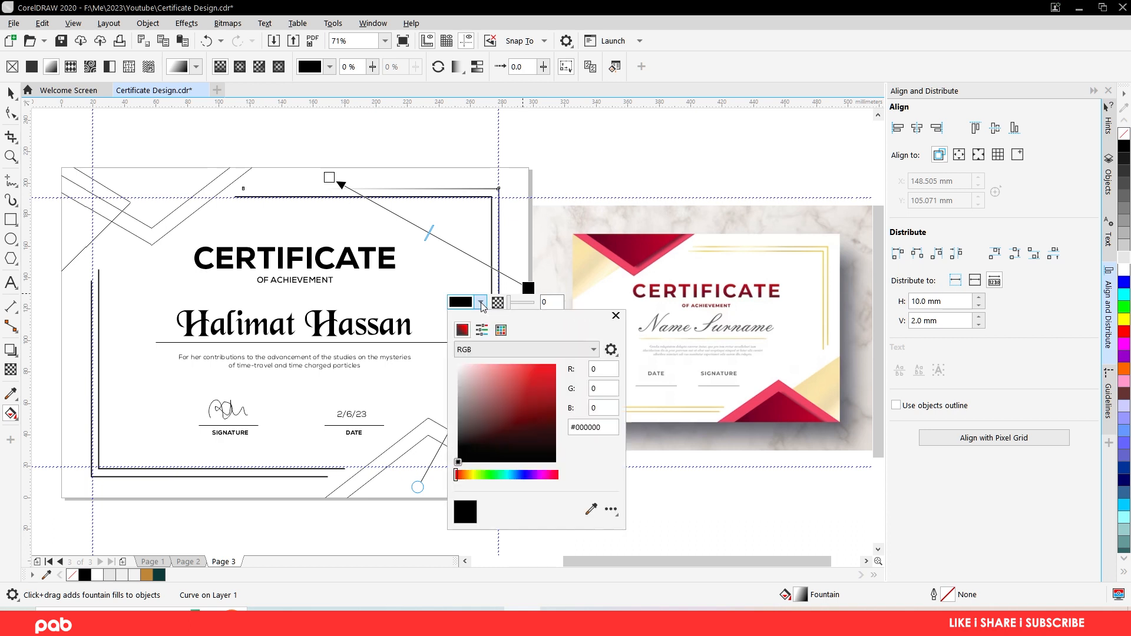
{"action": "left_click", "coordinate": [591, 510]}
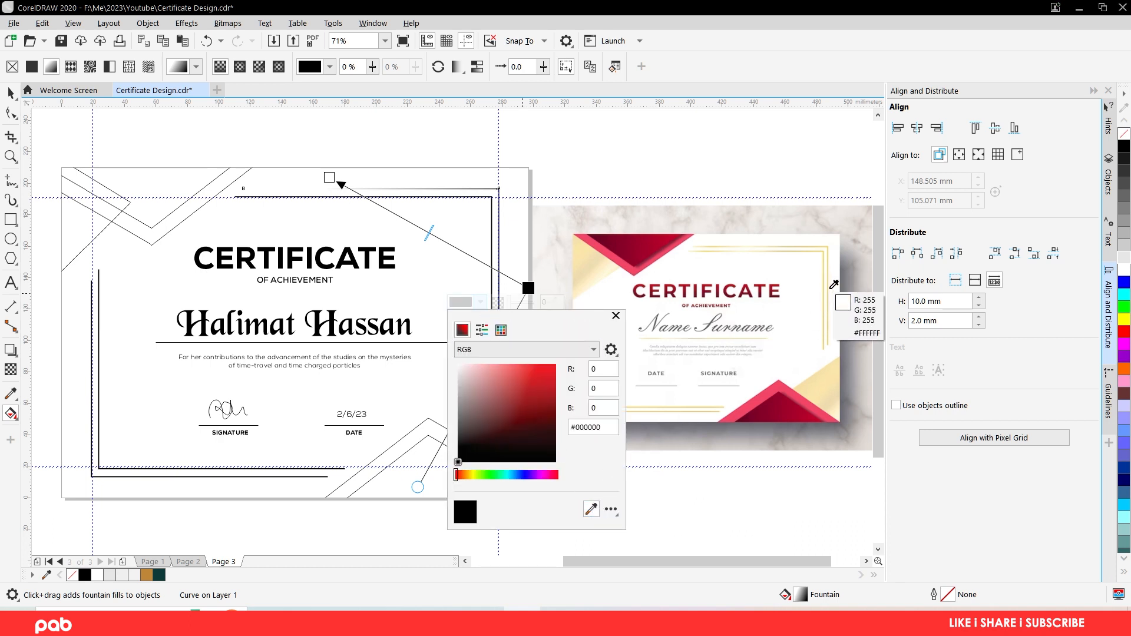
{"action": "left_click", "coordinate": [828, 291]}
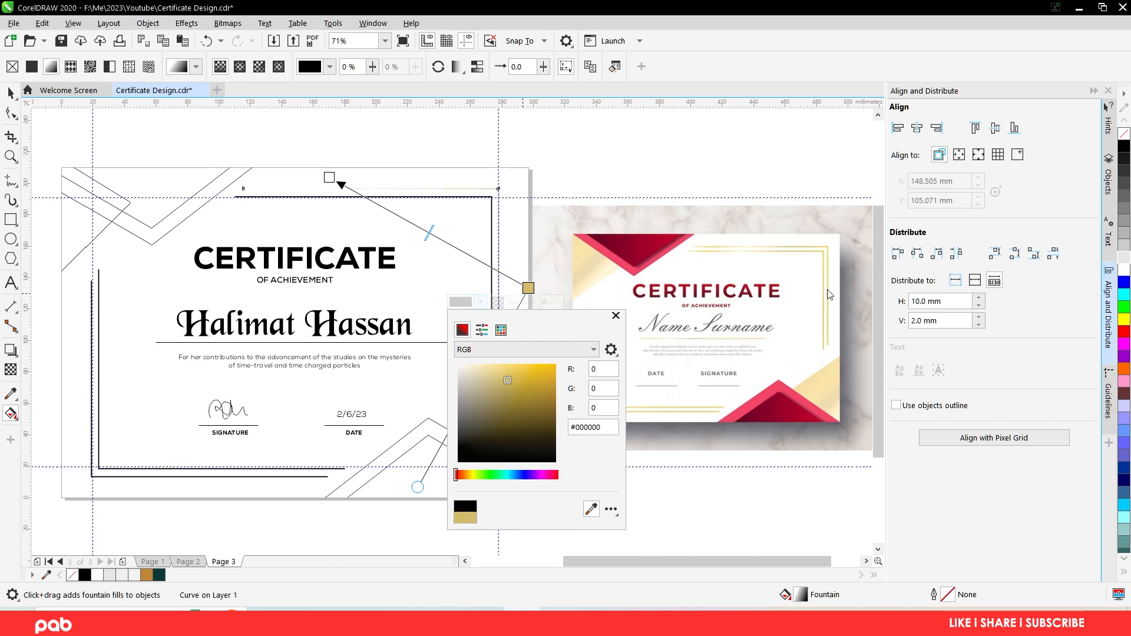
- Add a colour node at 57% of the gradient and colour it light cream, sampled from the reference certificate's frame
{"action": "left_click", "coordinate": [417, 224]}
{"action": "double_click", "coordinate": [414, 224]}
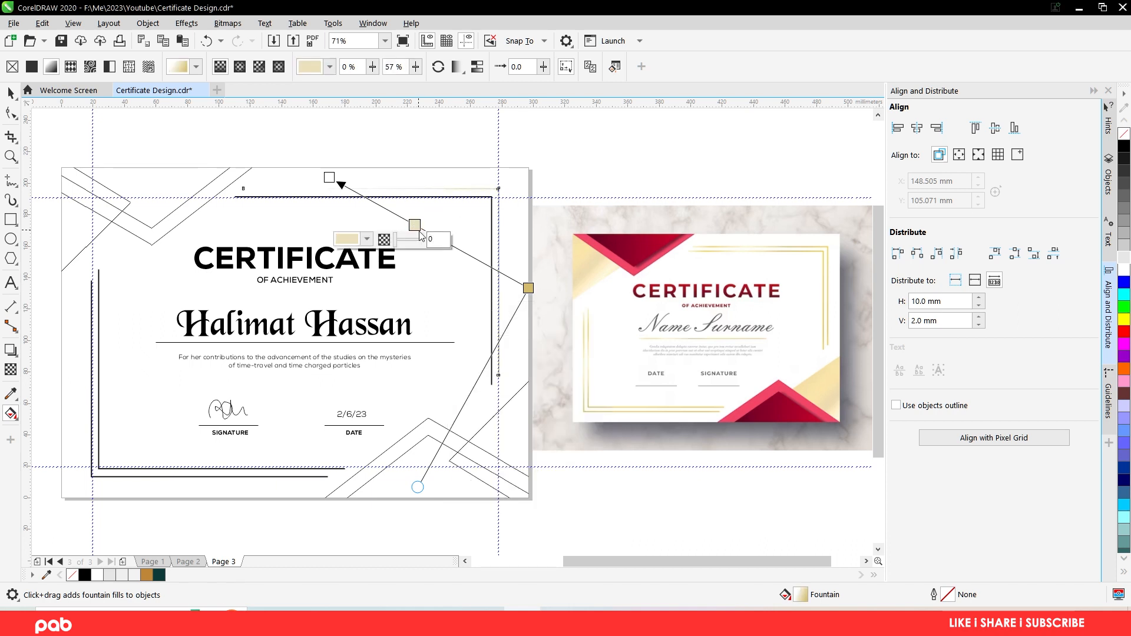
{"action": "left_click", "coordinate": [367, 239]}
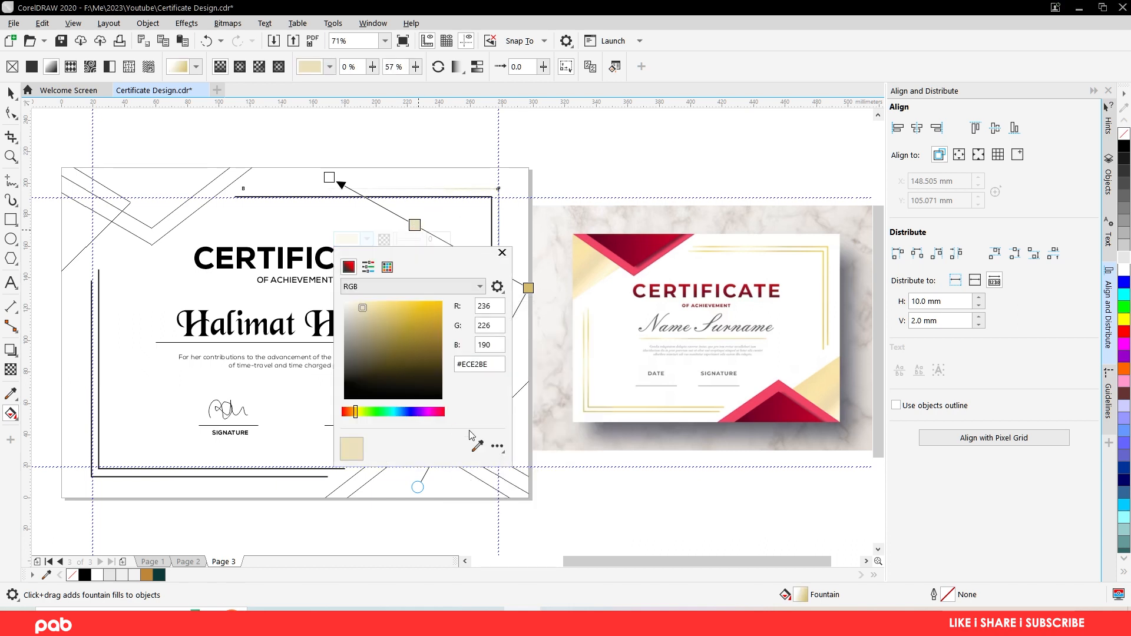
{"action": "left_click", "coordinate": [477, 446]}
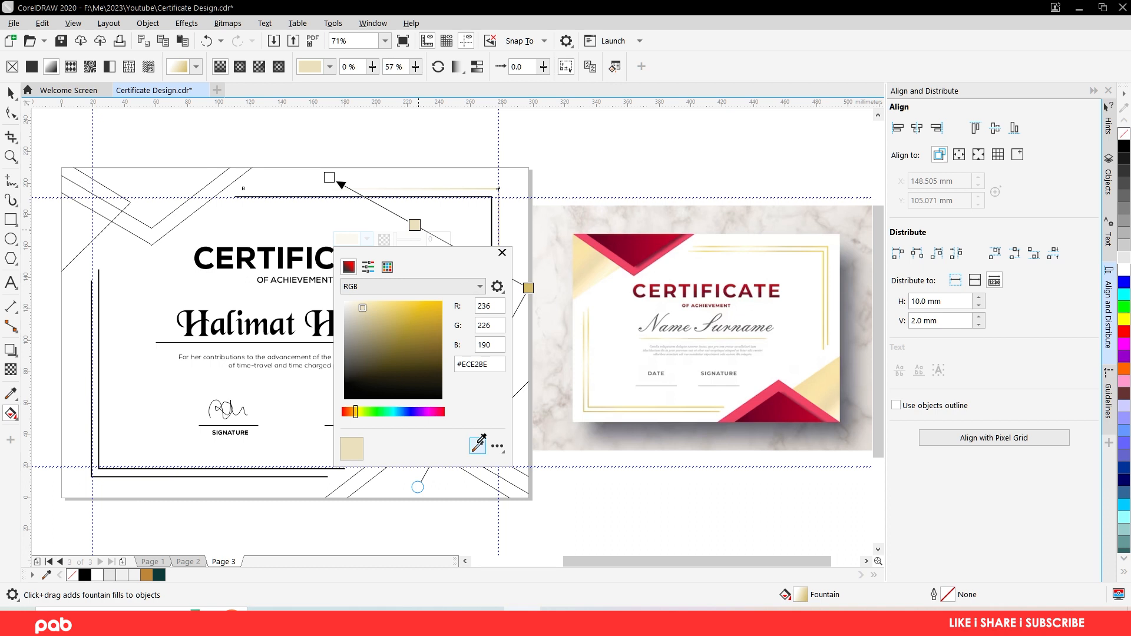
{"action": "left_click", "coordinate": [753, 246]}
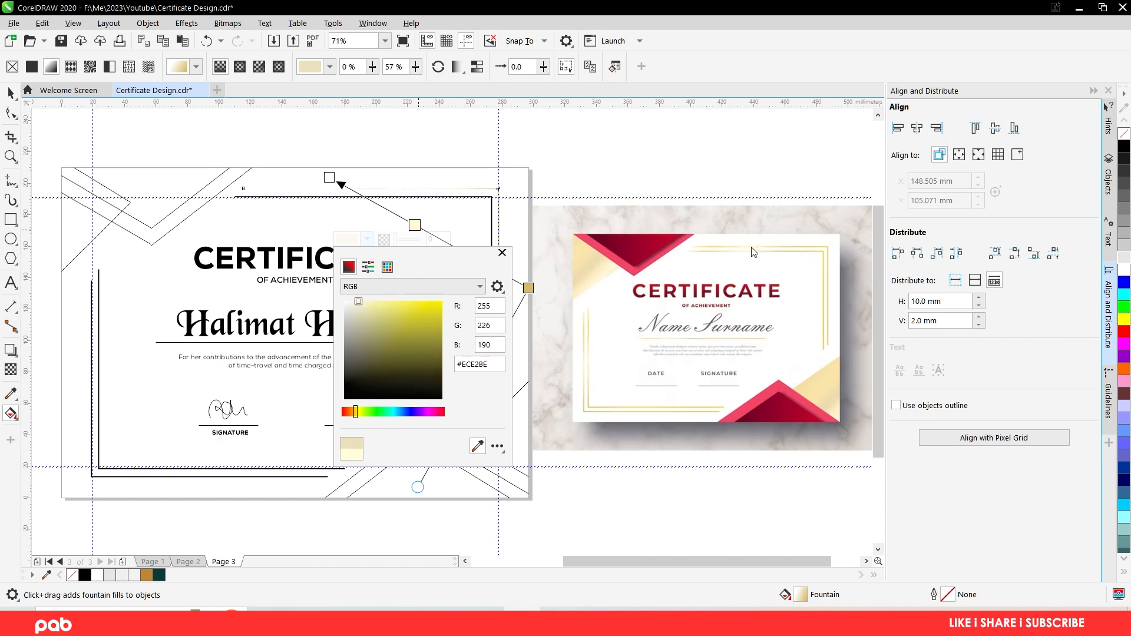
- Colour the gradient's end node gold, sampled from the reference certificate's frame, and move its start node near the frame's upper-right corner
{"action": "left_click", "coordinate": [329, 179]}
{"action": "left_click", "coordinate": [328, 178]}
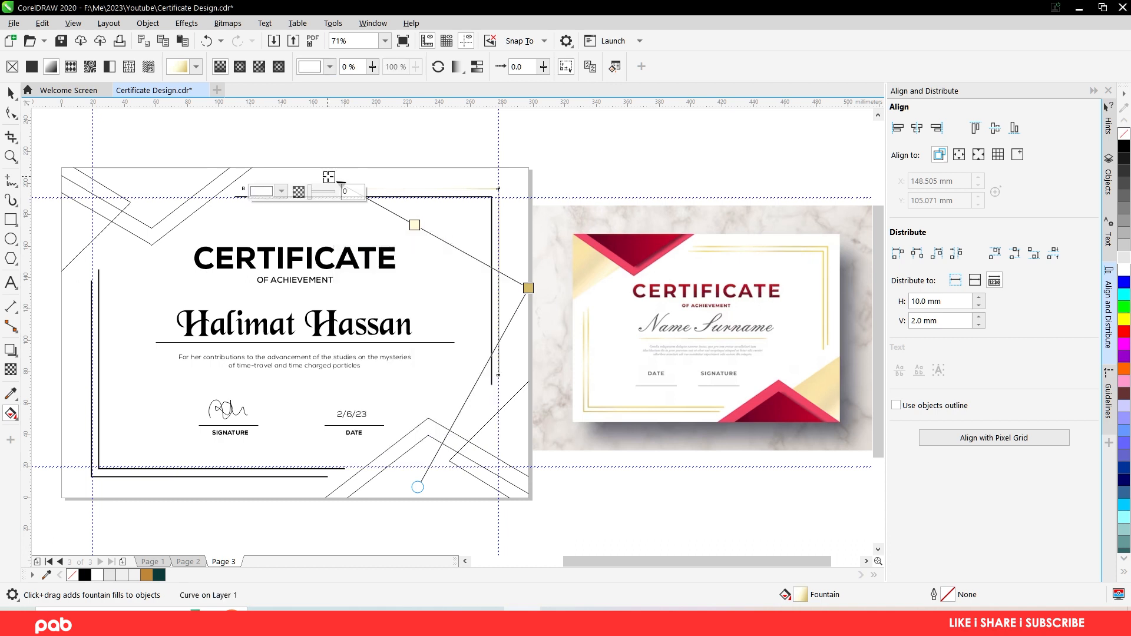
{"action": "left_click", "coordinate": [283, 192]}
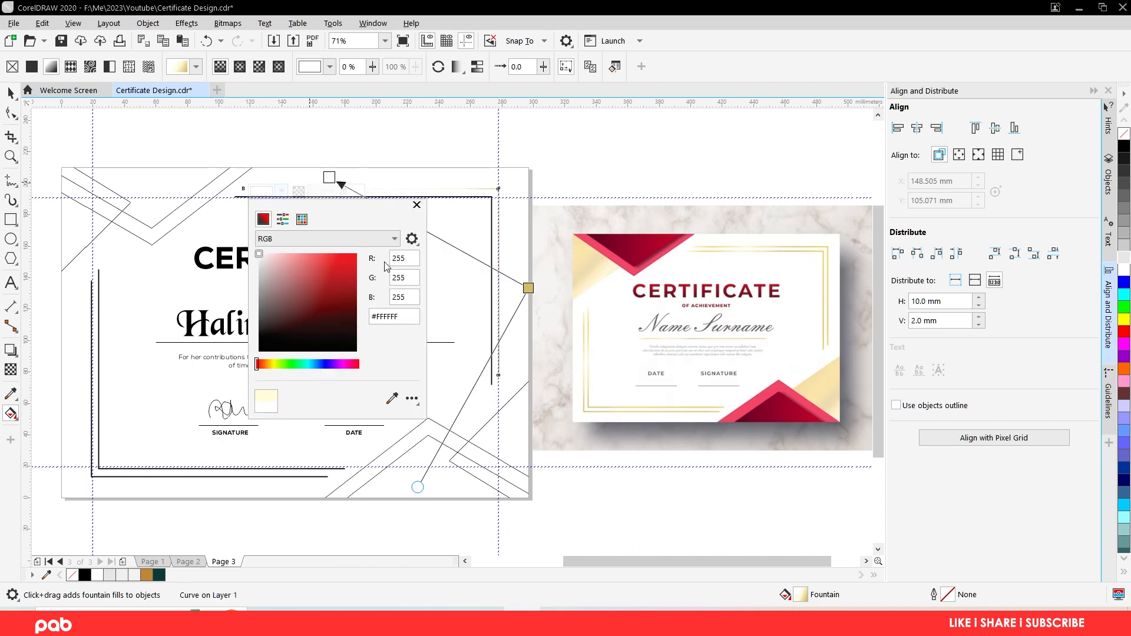
{"action": "left_click", "coordinate": [392, 398]}
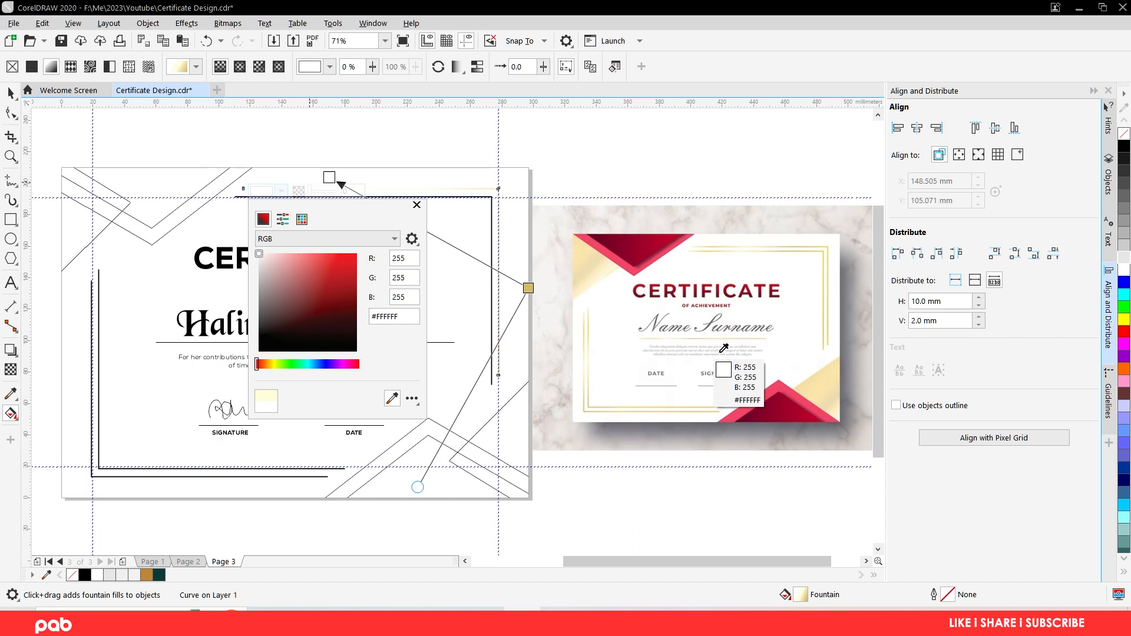
{"action": "left_click", "coordinate": [832, 312]}
{"action": "left_click_drag", "start_coordinate": [528, 289], "coordinate": [513, 240]}
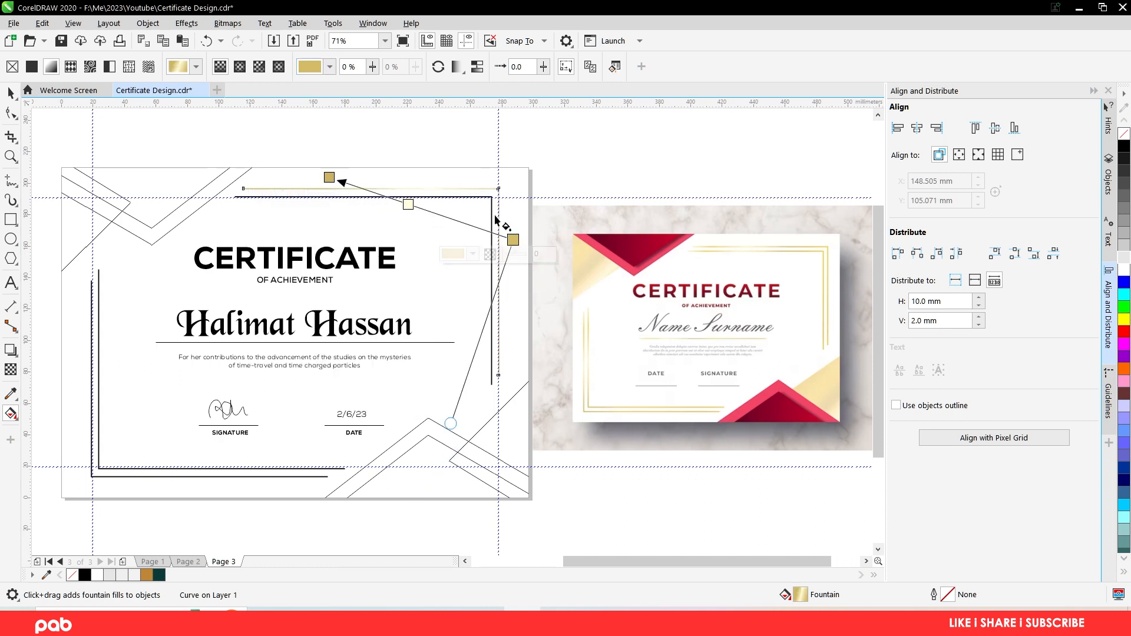
- Copy the gold gradient from the outer upper-right frame piece to the inner upper-right and inner lower-left pieces
{"action": "left_click", "coordinate": [491, 219]}
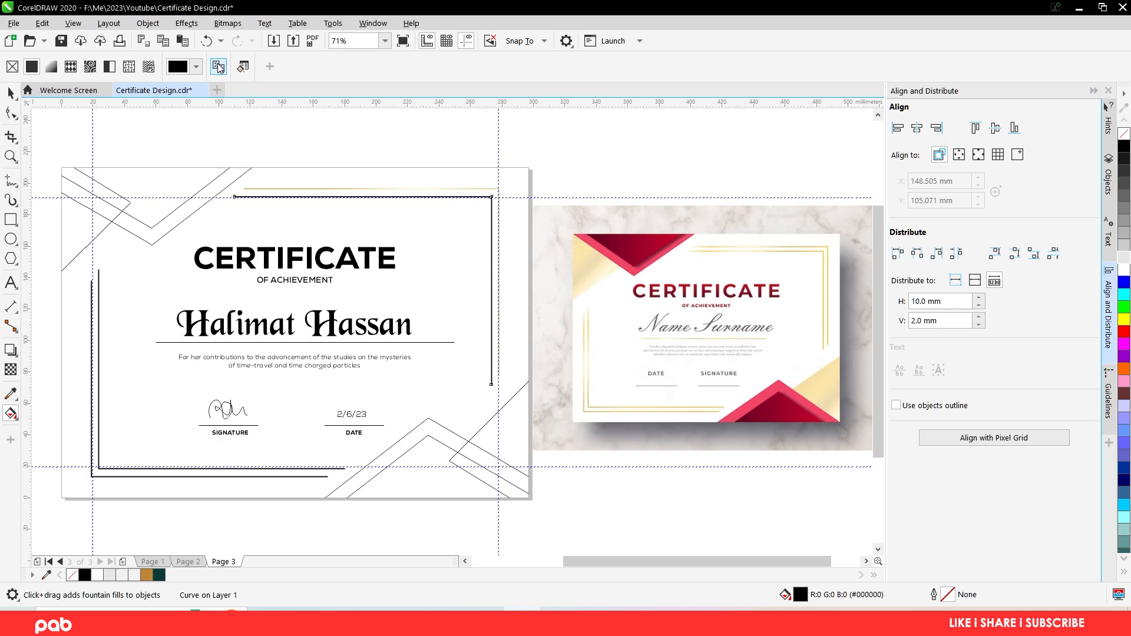
{"action": "left_click", "coordinate": [295, 189]}
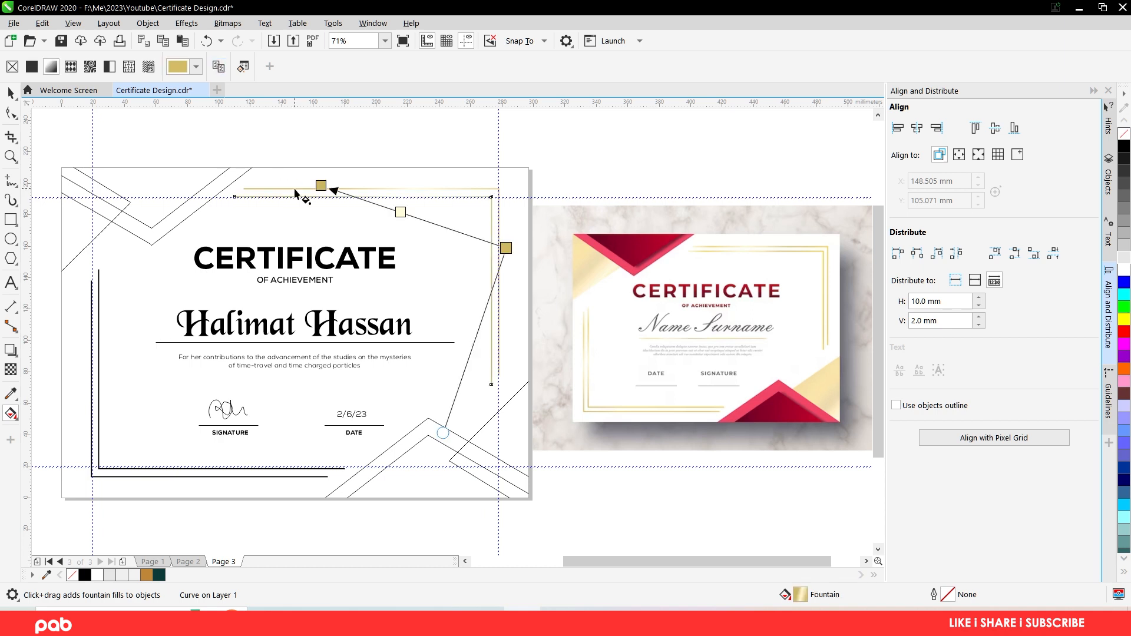
{"action": "left_click", "coordinate": [99, 341]}
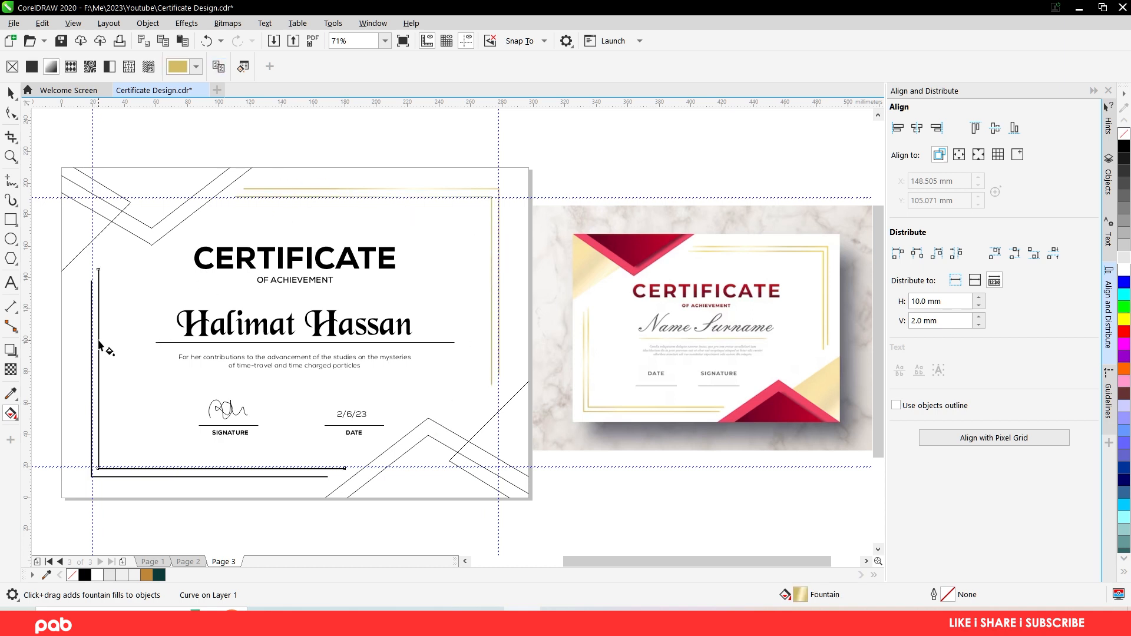
{"action": "left_click", "coordinate": [218, 68]}
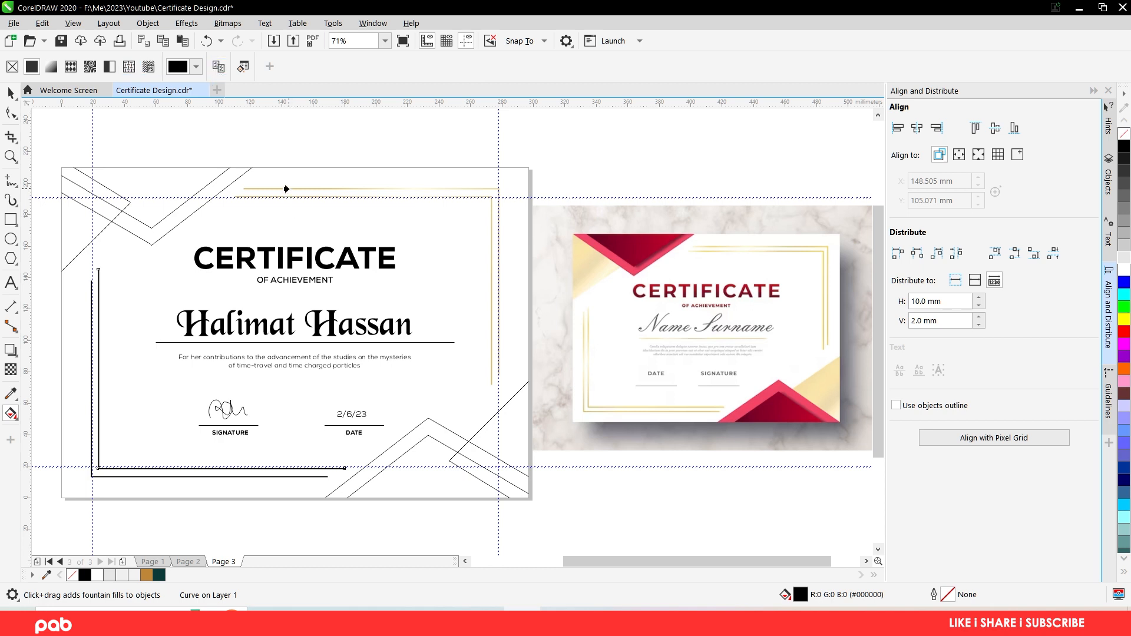
{"action": "left_click", "coordinate": [286, 189]}
- Reposition the inner lower-left piece's gradient diagonally across its vertical arm and copy that fill to the outer lower-left piece
{"action": "left_click_drag", "start_coordinate": [296, 189], "coordinate": [238, 505]}
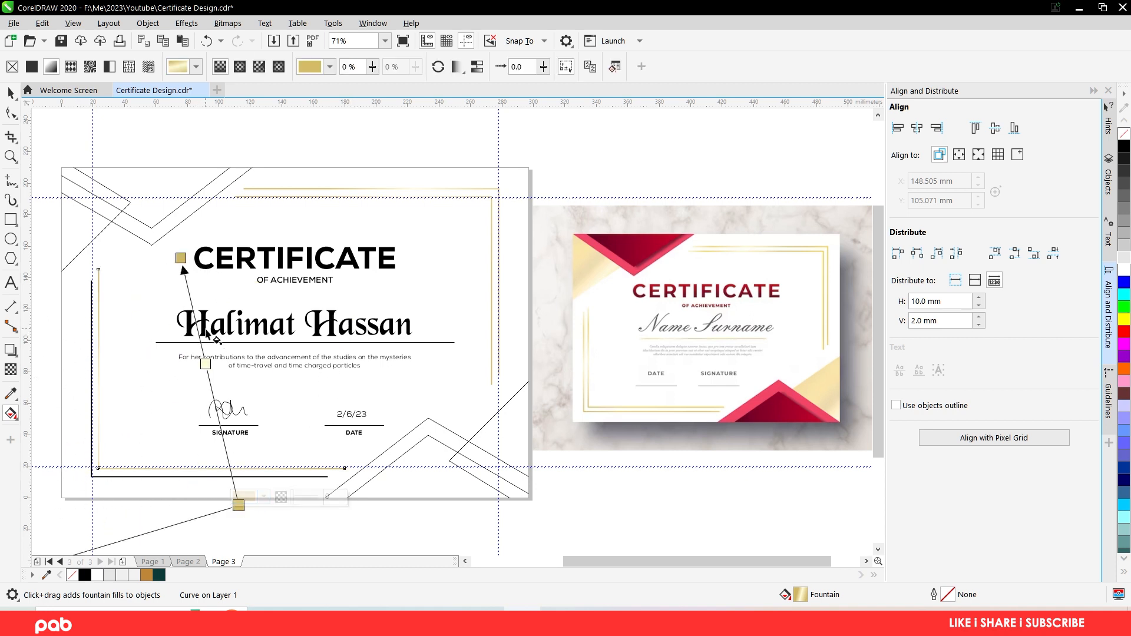
{"action": "left_click_drag", "start_coordinate": [181, 257], "coordinate": [50, 258]}
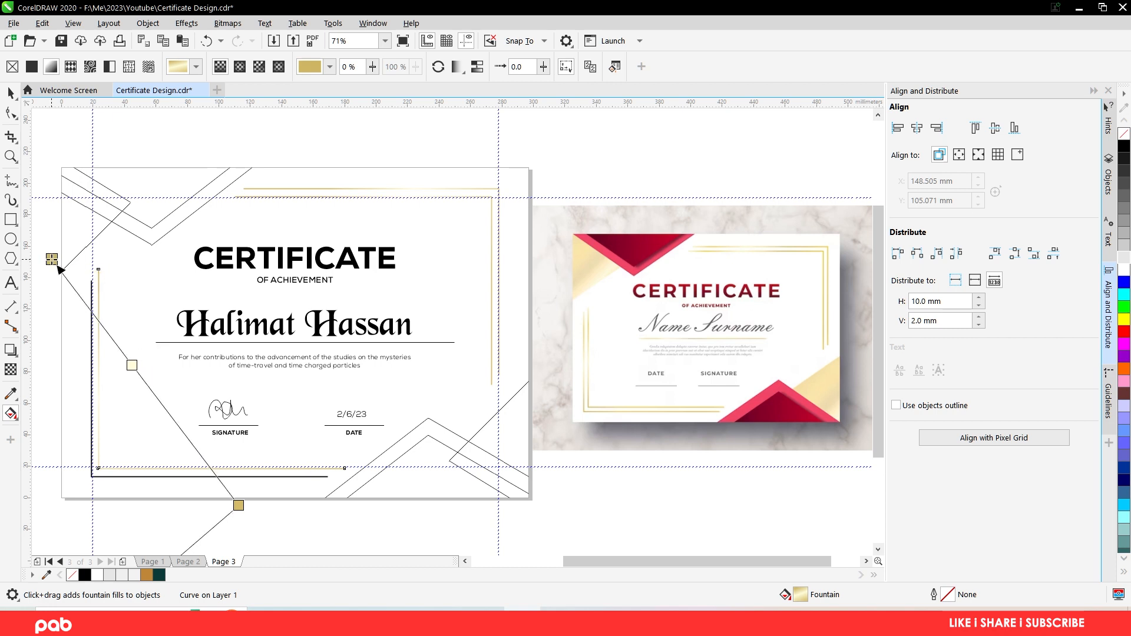
{"action": "left_click_drag", "start_coordinate": [238, 505], "coordinate": [123, 405]}
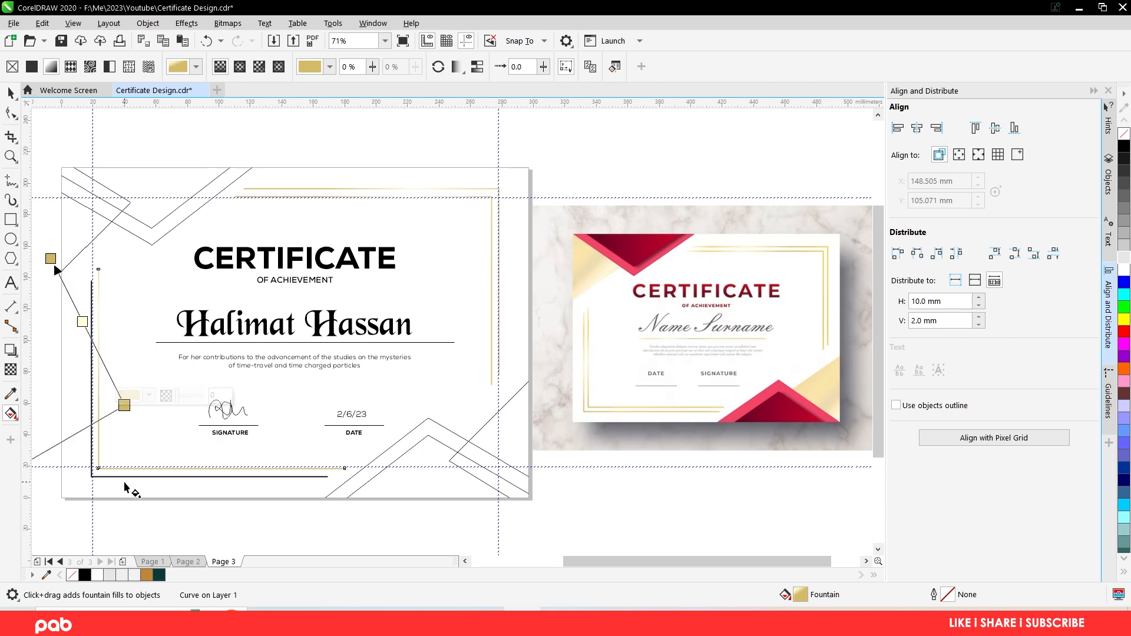
{"action": "left_click", "coordinate": [128, 479]}
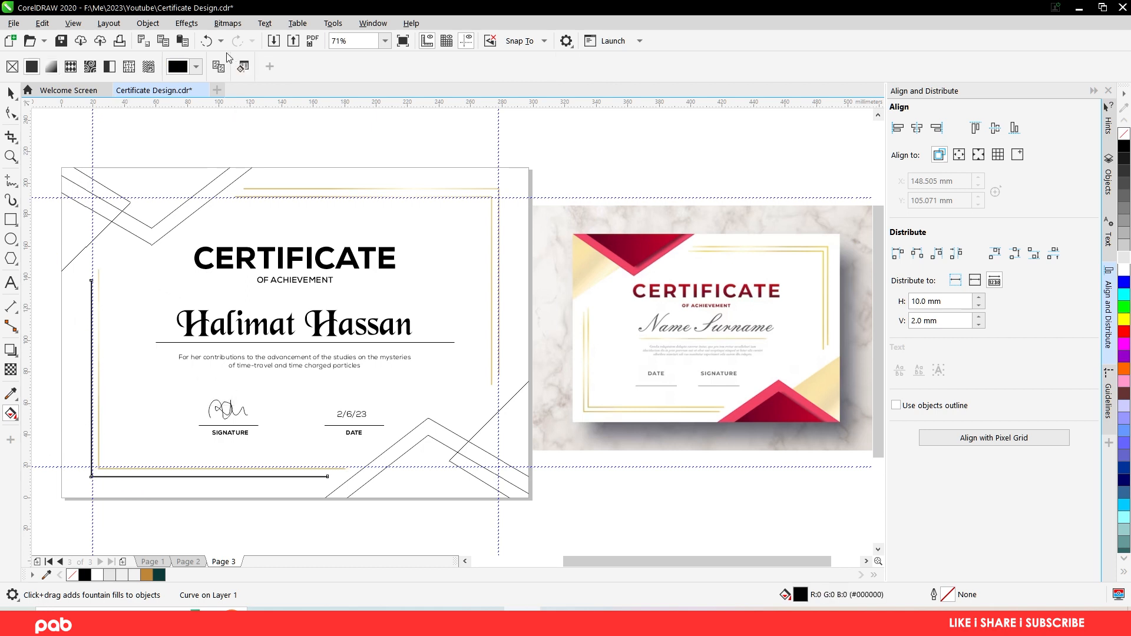
{"action": "left_click_drag", "start_coordinate": [116, 414], "coordinate": [45, 270]}
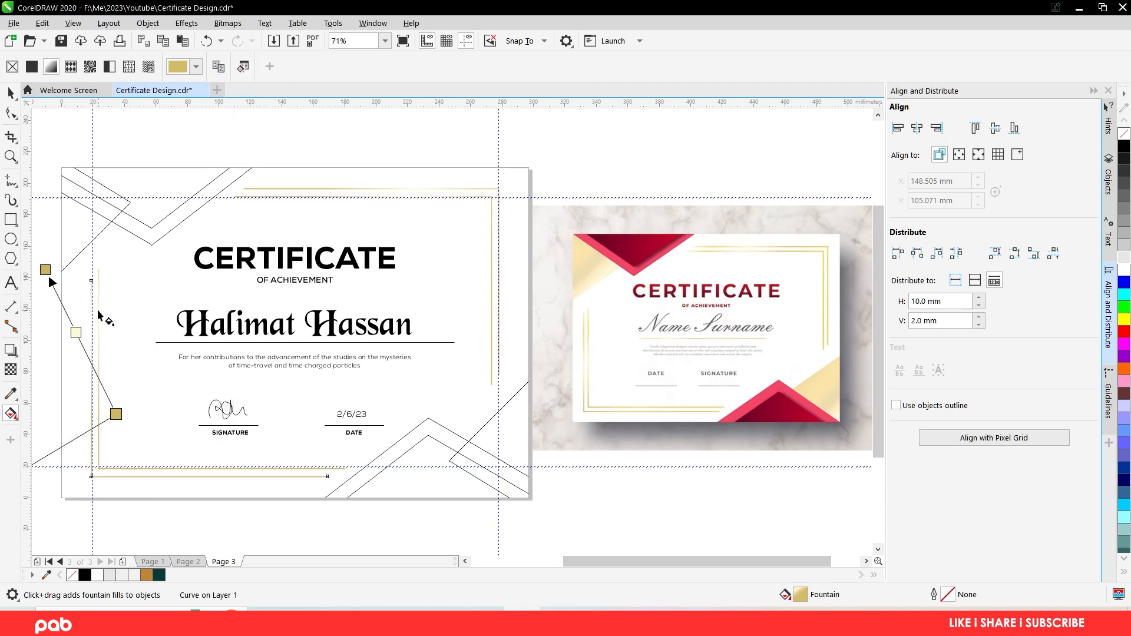
- Set the outline width of the line beneath the recipient's name to 5 px
{"action": "left_click", "coordinate": [10, 93]}
{"action": "left_click", "coordinate": [249, 344]}
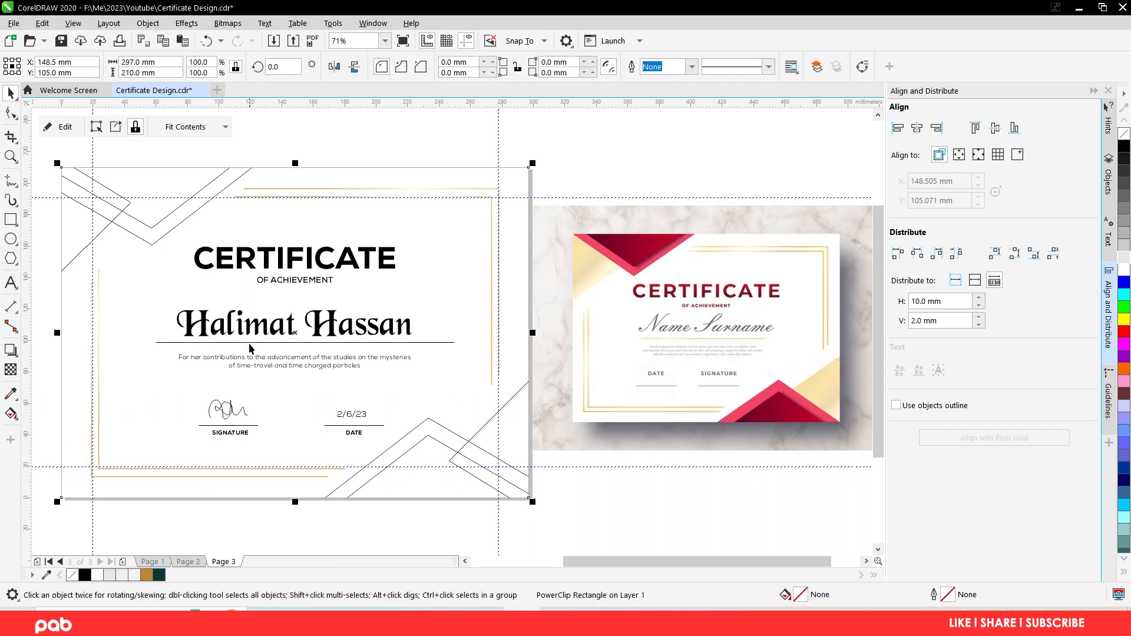
{"action": "left_click", "coordinate": [251, 342]}
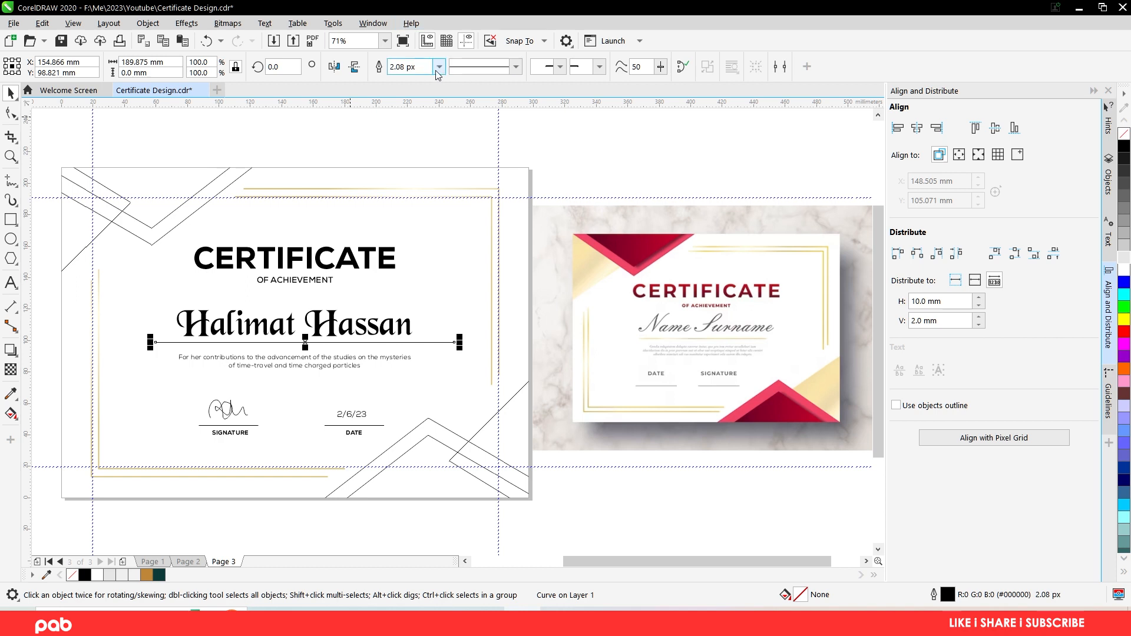
{"action": "left_click", "coordinate": [439, 67]}
{"action": "left_click", "coordinate": [399, 135]}
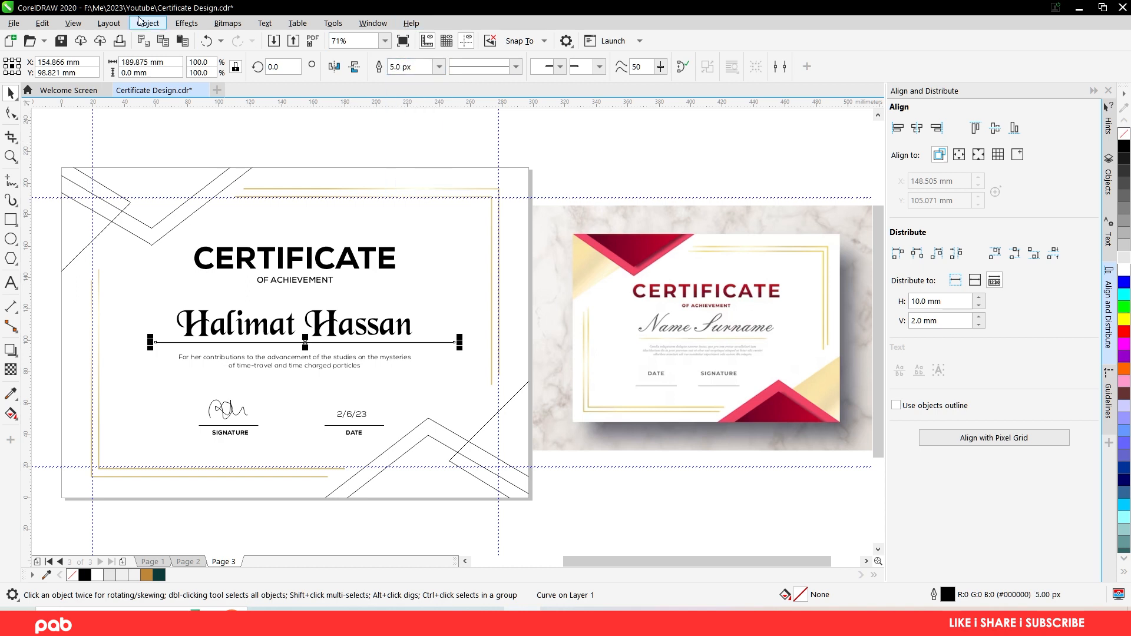
{"action": "left_click", "coordinate": [439, 66]}
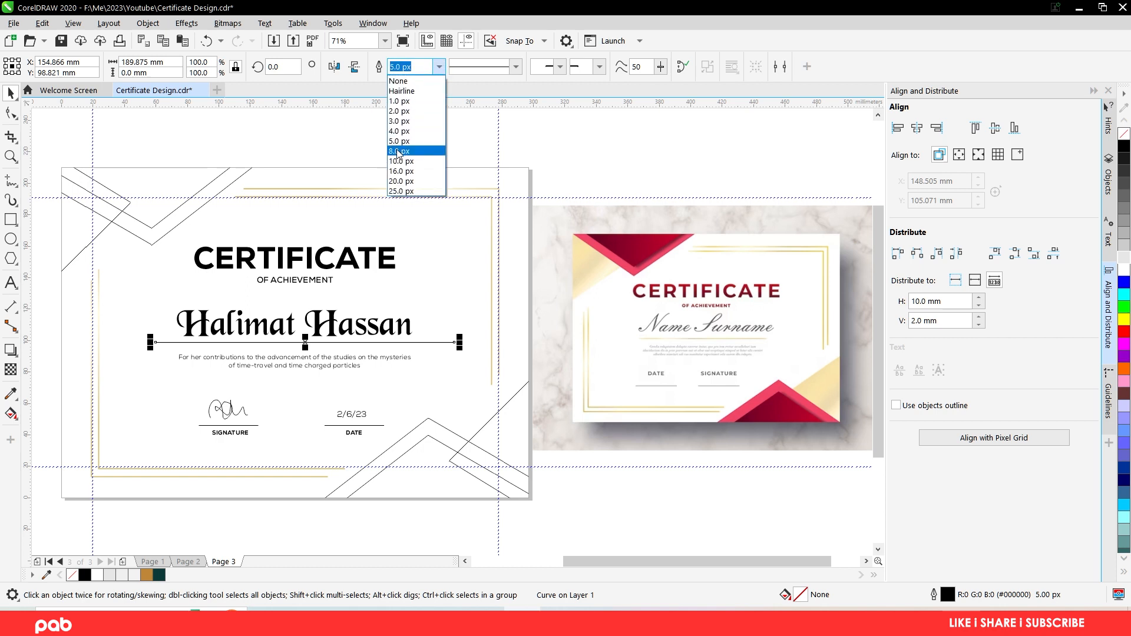
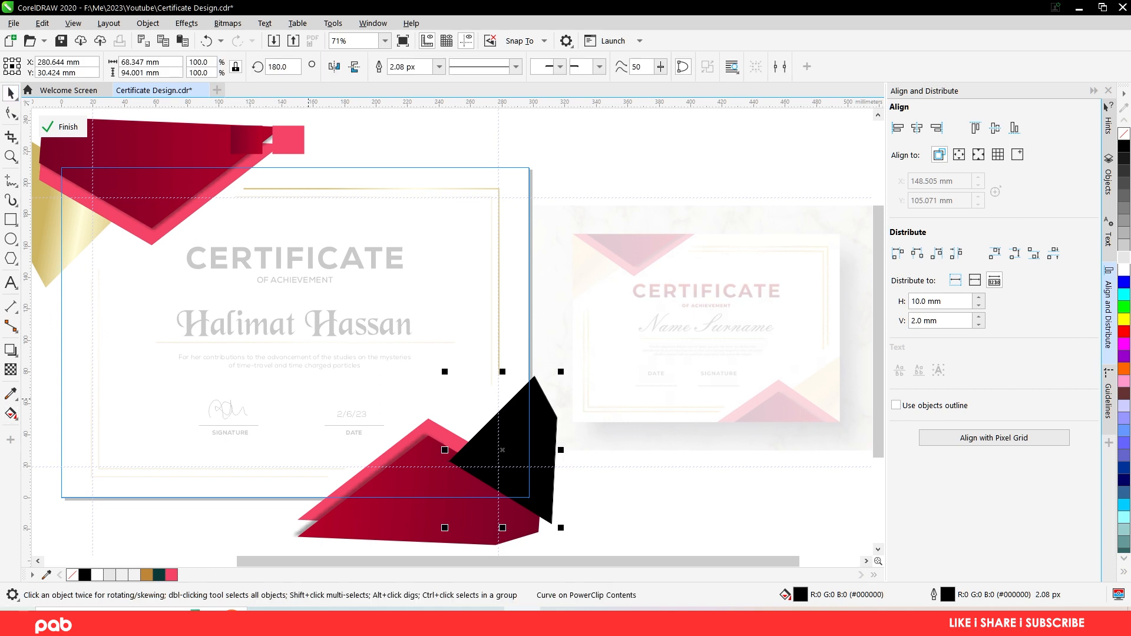
- Try to copy the upper-left gold shape's gradient to the black shape in the lower-right corner
{"action": "scroll", "coordinate": [496, 559], "scroll_direction": "left", "scroll_amount": 1}
{"action": "scroll", "coordinate": [497, 559], "scroll_direction": "left", "scroll_amount": 1}
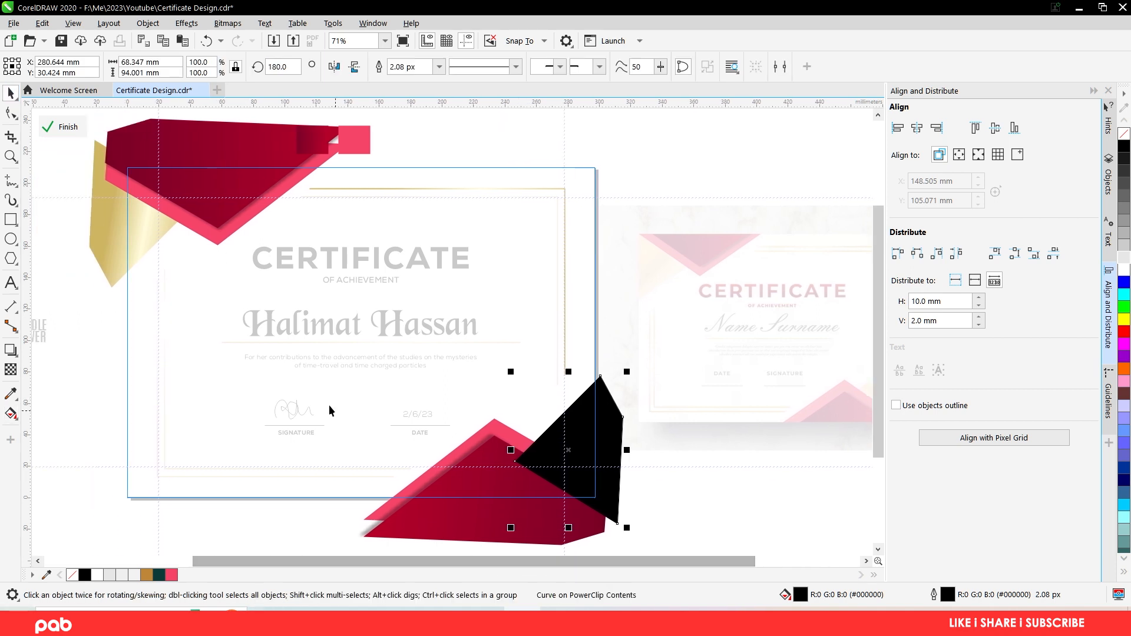
{"action": "left_click", "coordinate": [110, 249]}
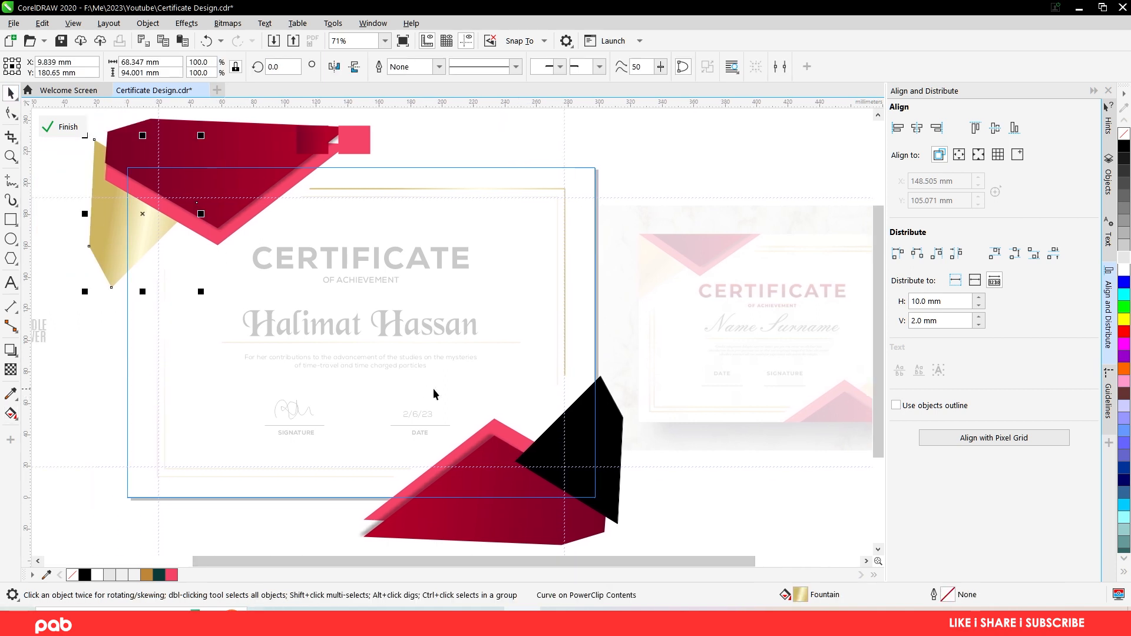
{"action": "left_click", "coordinate": [583, 424]}
{"action": "left_click", "coordinate": [13, 415]}
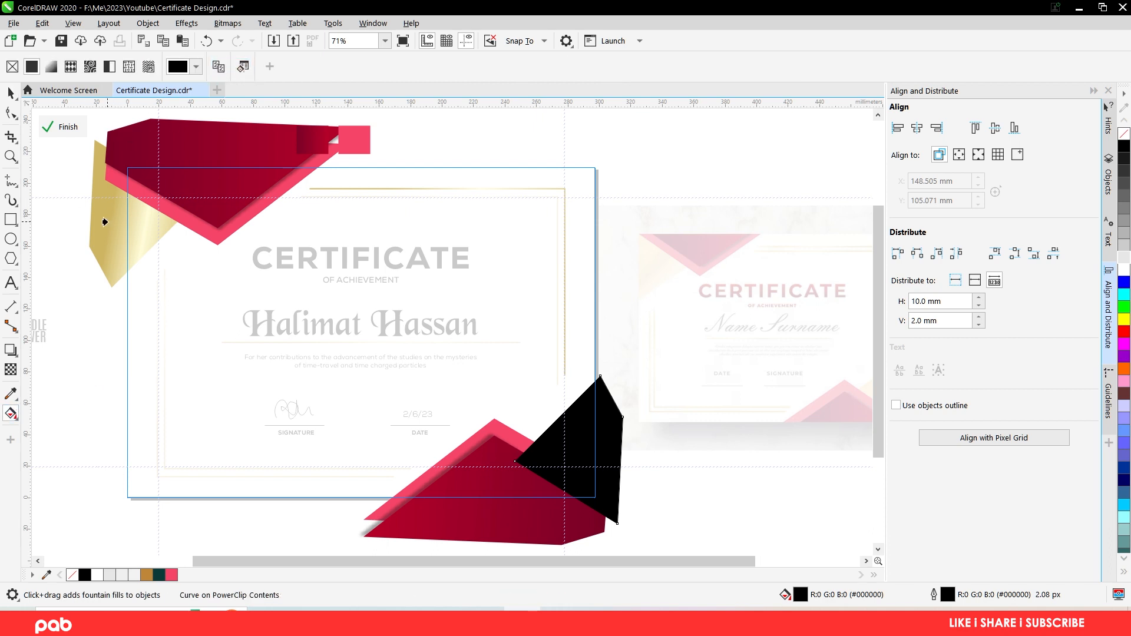
- Place a duplicate of the upper-left gold shape in the middle of the certificate
{"action": "left_click", "coordinate": [10, 93]}
{"action": "left_click", "coordinate": [102, 260]}
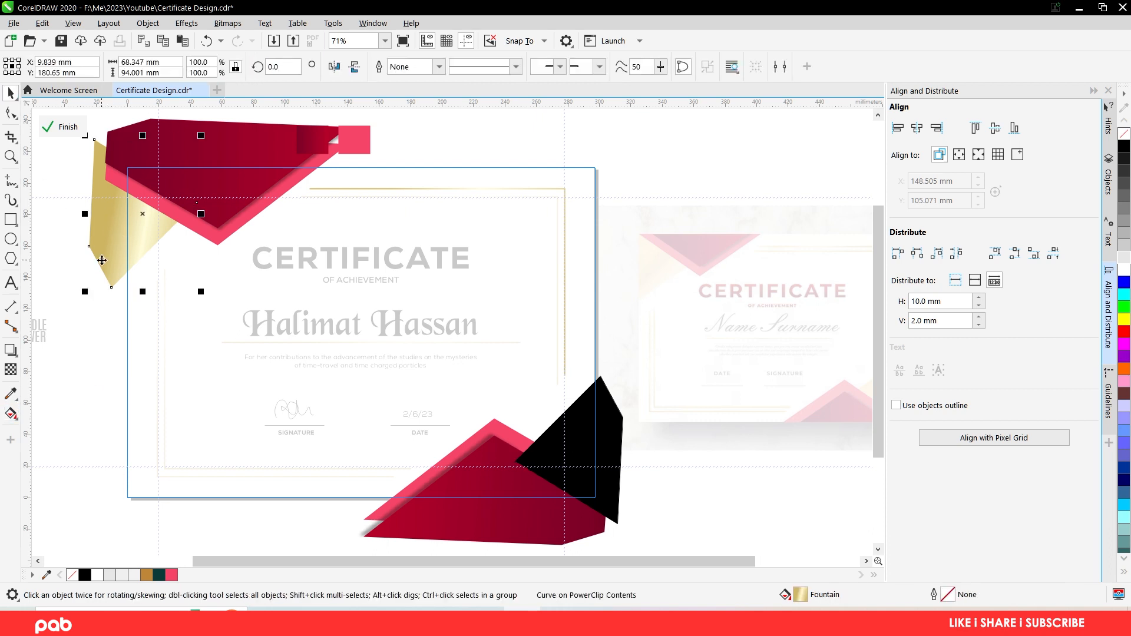
{"action": "left_click_drag", "start_coordinate": [102, 260], "coordinate": [309, 362]}
- Copy the gold gradient from the duplicate to the black lower-right shape and remove that shape's outline
{"action": "left_click", "coordinate": [586, 405]}
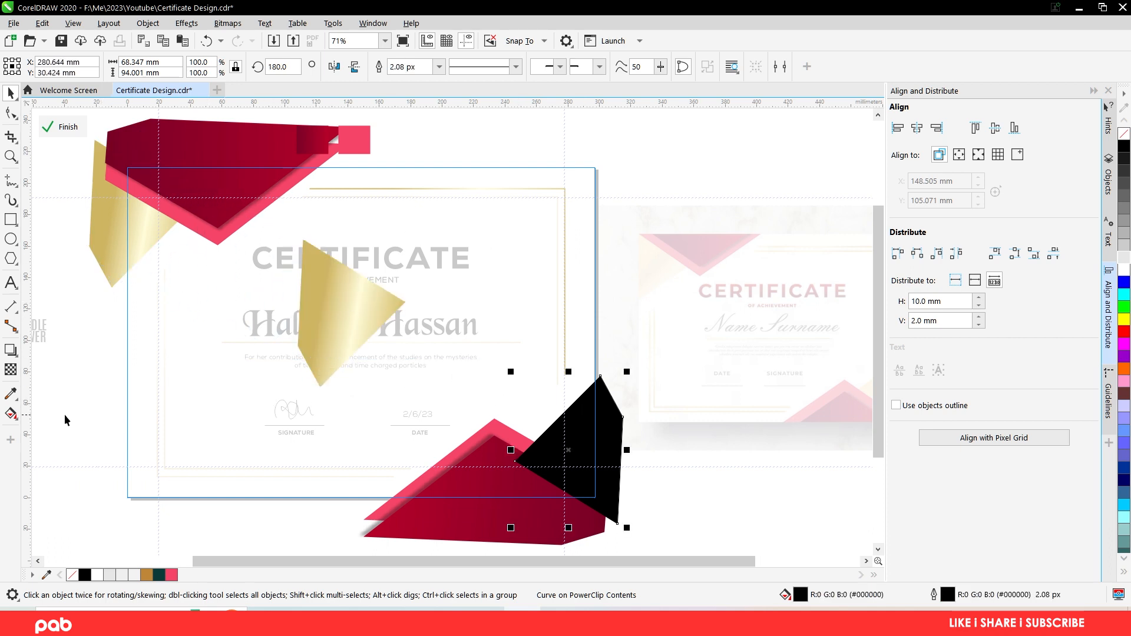
{"action": "left_click", "coordinate": [11, 413]}
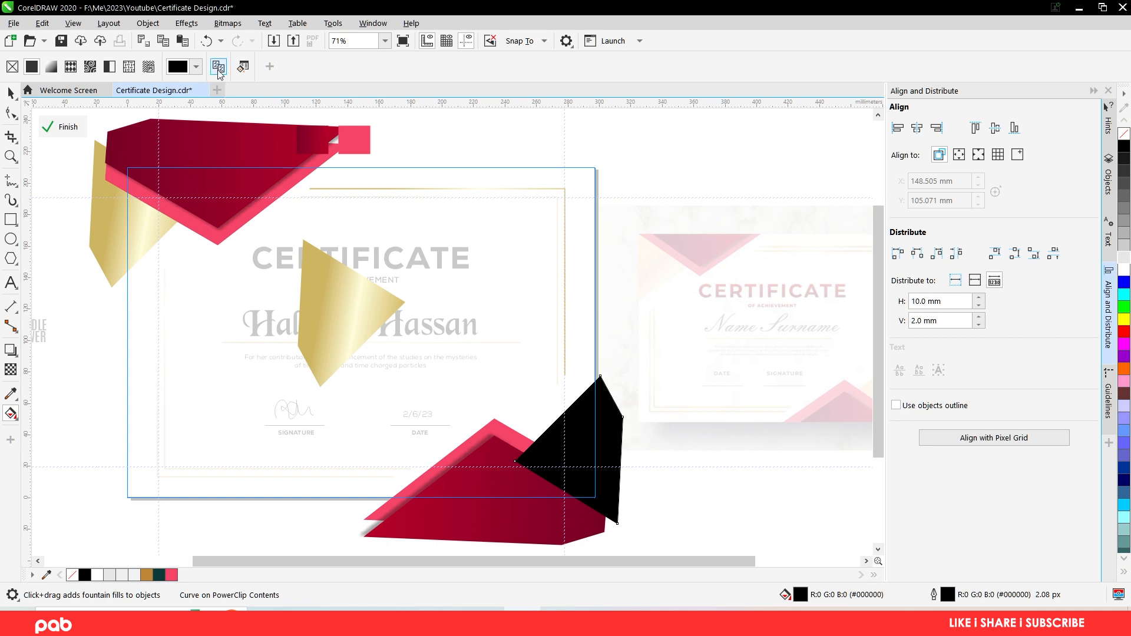
{"action": "left_click", "coordinate": [311, 274]}
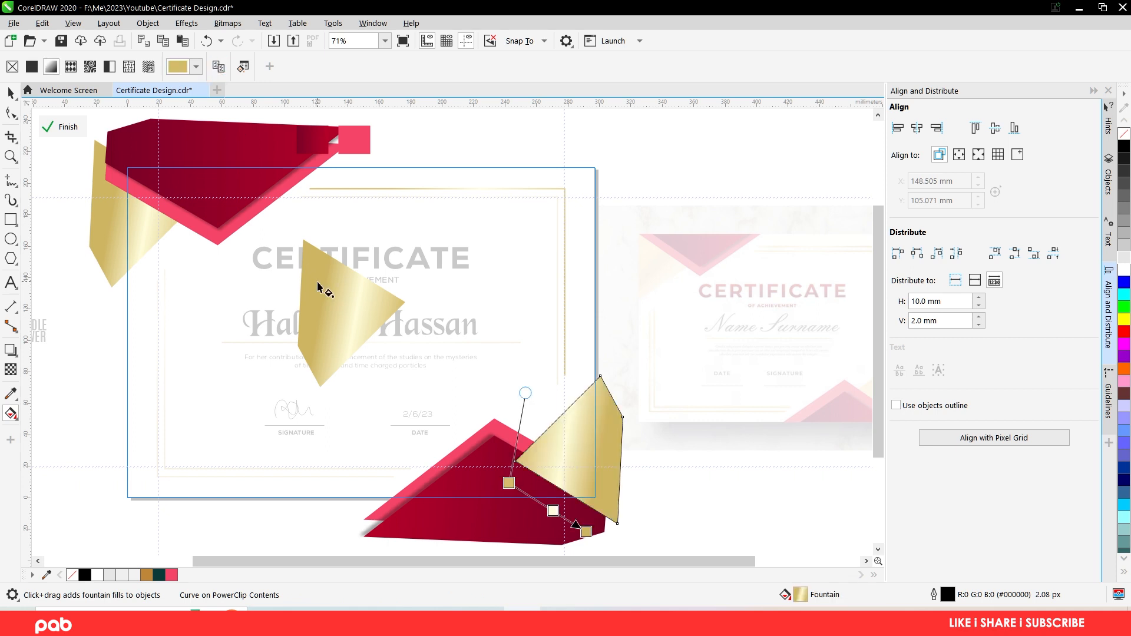
{"action": "left_click", "coordinate": [12, 69]}
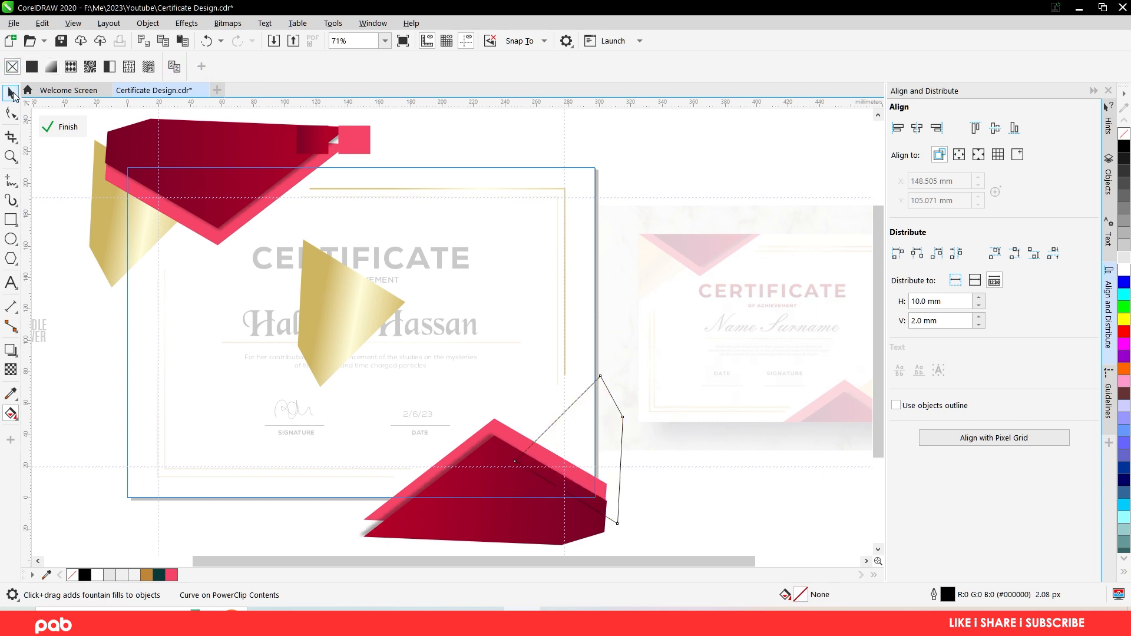
{"action": "key", "text": "ctrl+z"}
{"action": "left_click", "coordinate": [12, 93]}
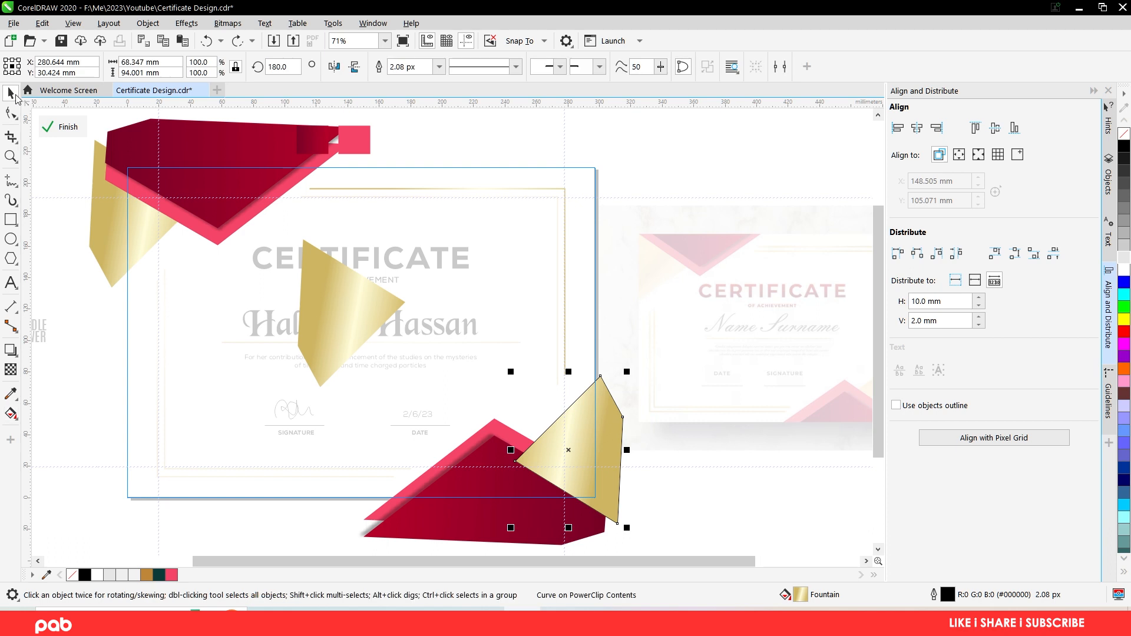
{"action": "right_click", "coordinate": [72, 574]}
- Delete the gold duplicate in the middle and send the lower-right gold shape behind the red and pink shapes
{"action": "left_click", "coordinate": [322, 355]}
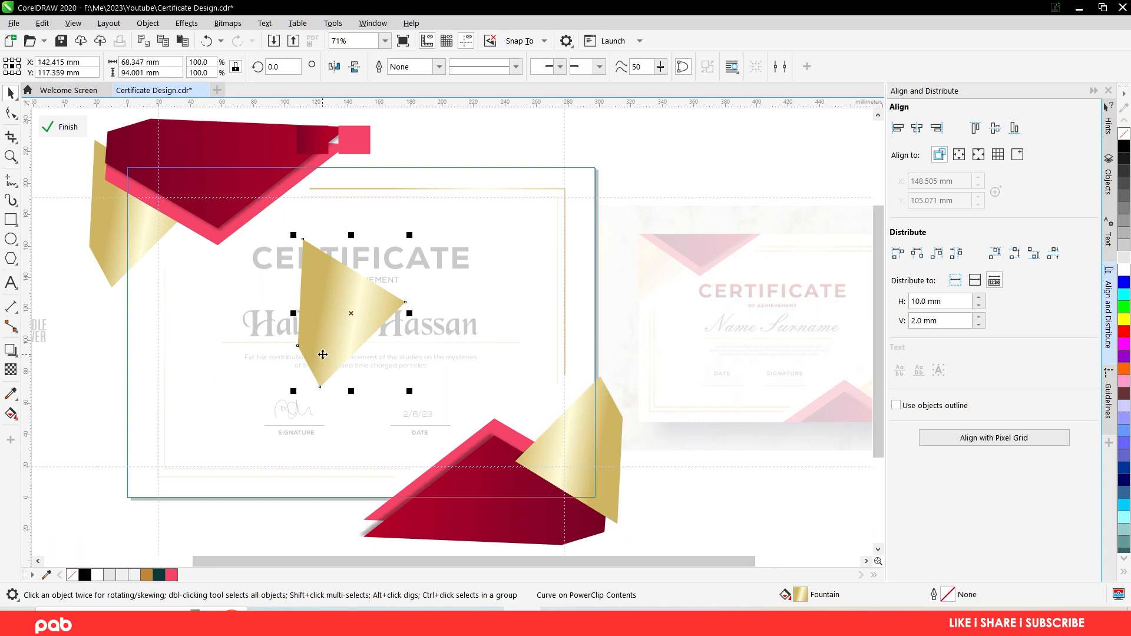
{"action": "key", "text": "Delete"}
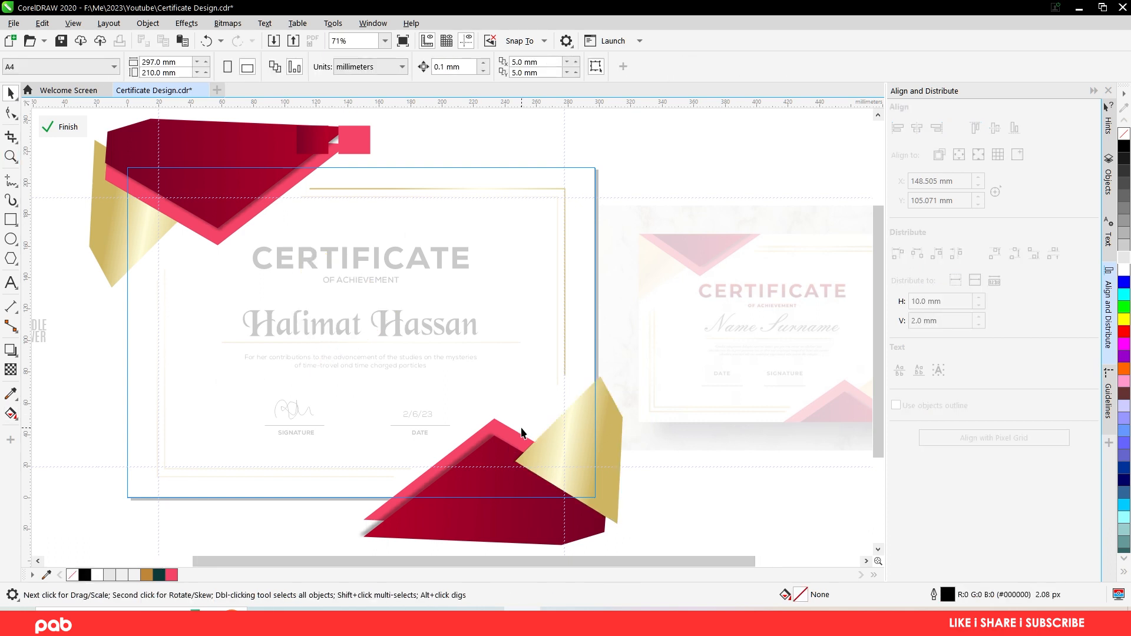
{"action": "left_click", "coordinate": [563, 454]}
{"action": "right_click", "coordinate": [562, 455]}
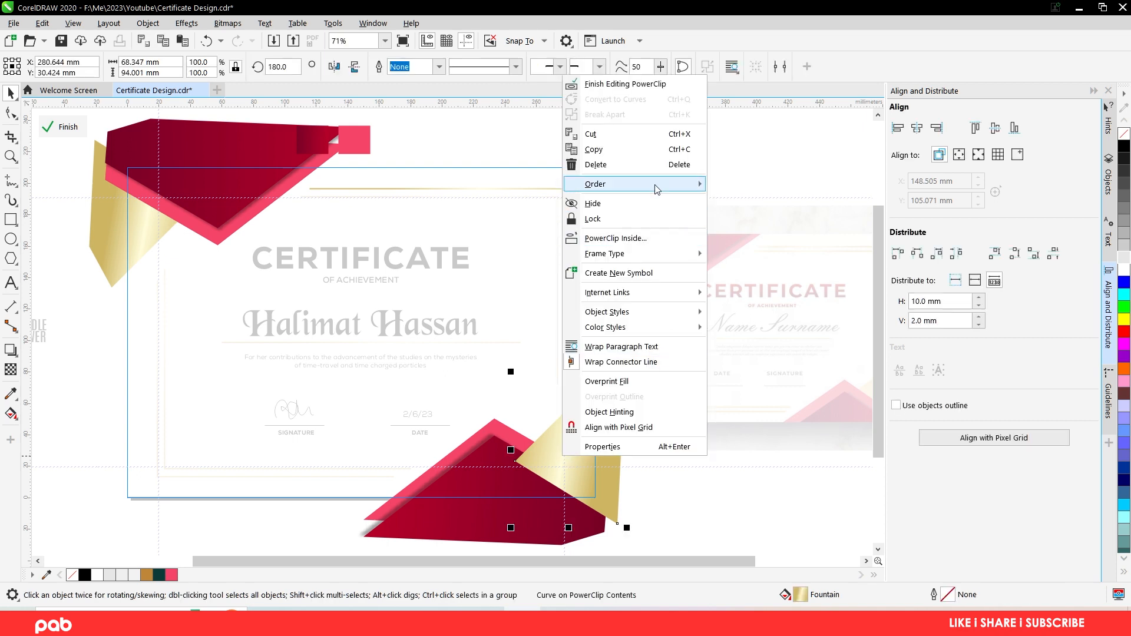
{"action": "mouse_move", "coordinate": [657, 189]}
{"action": "left_click", "coordinate": [760, 236]}
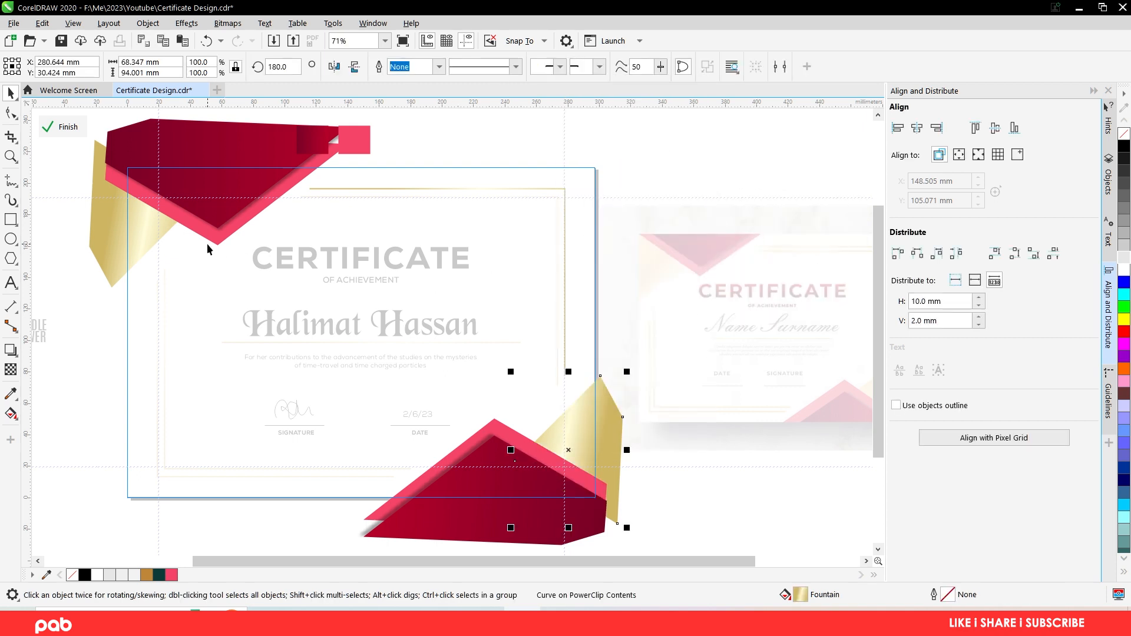
- Finish editing the PowerClip contents so the corner shapes are clipped to the certificate page
{"action": "left_click", "coordinate": [100, 344]}
{"action": "left_click", "coordinate": [69, 127]}
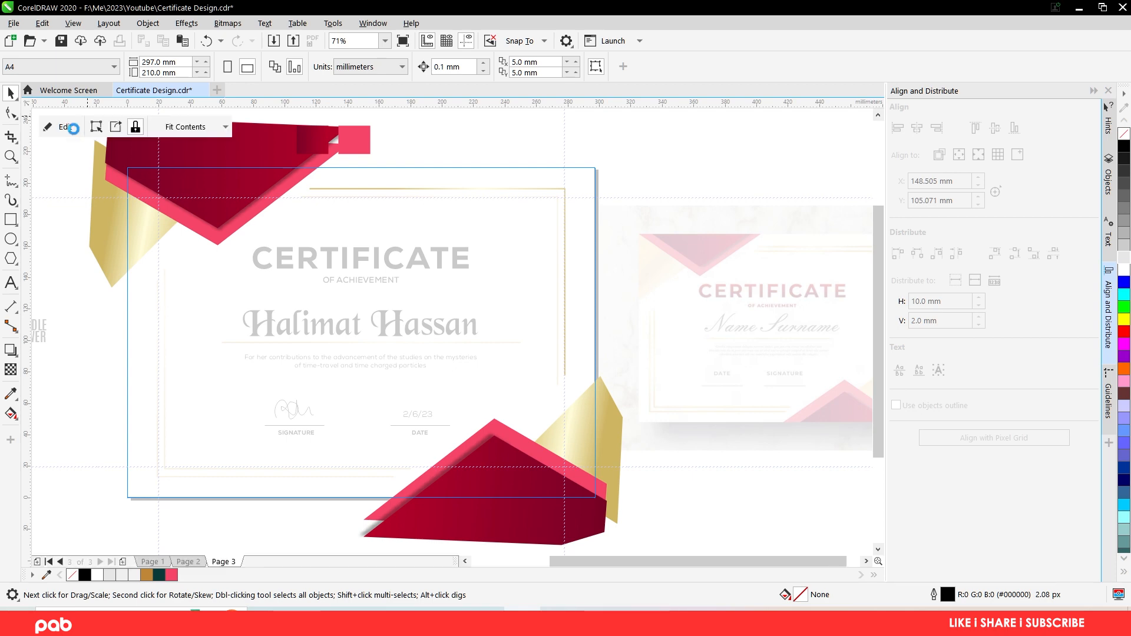
{"action": "left_click", "coordinate": [62, 285]}
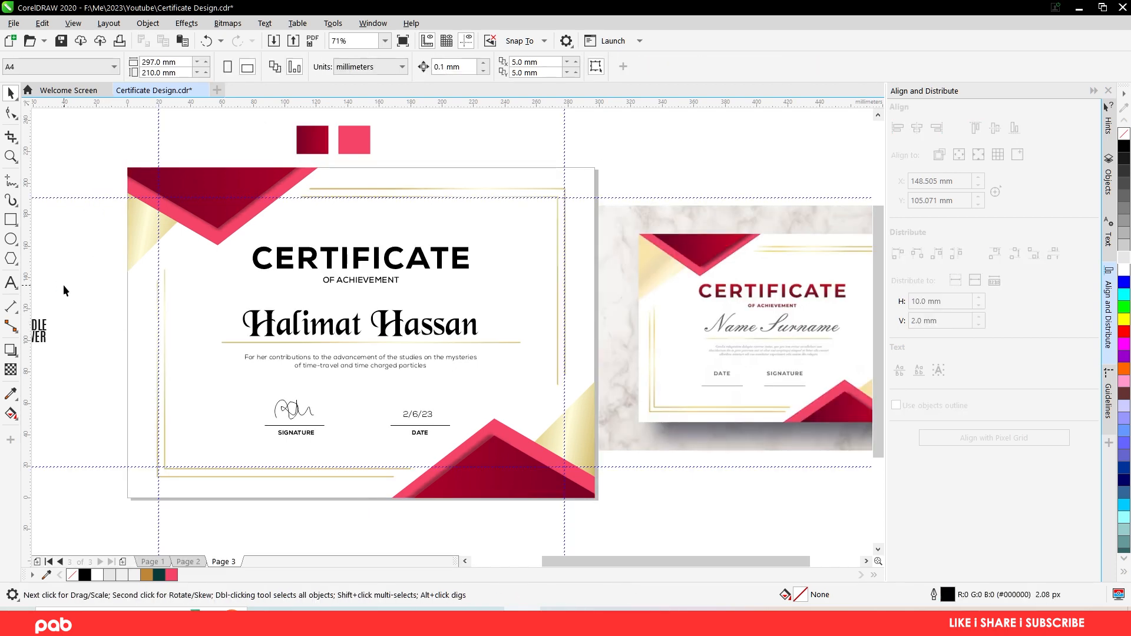
- Open the certificate's PowerClip contents and fill the upper-left pink shape with dark green #0A3B37
{"action": "left_click", "coordinate": [215, 177]}
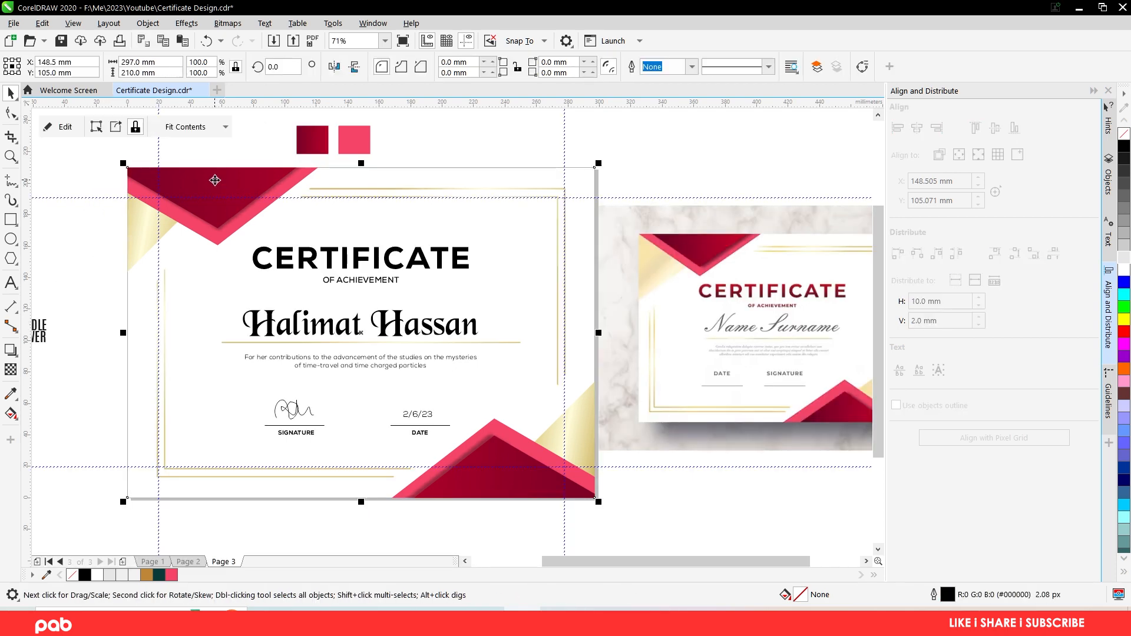
{"action": "double_click", "coordinate": [215, 179]}
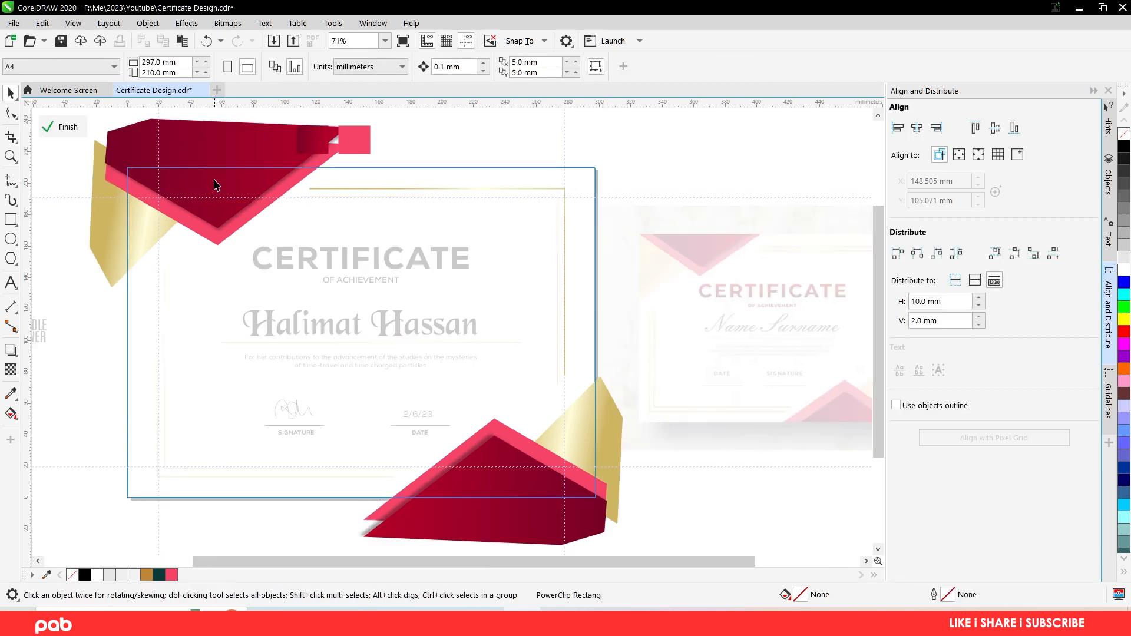
{"action": "left_click", "coordinate": [156, 215]}
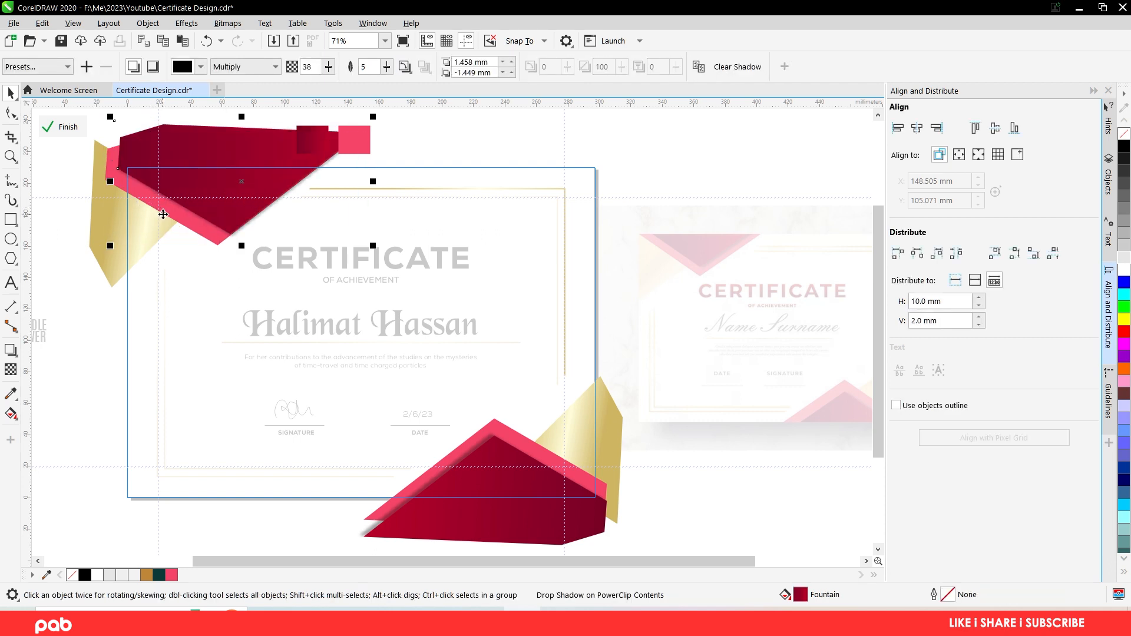
{"action": "key", "text": "ctrl+z"}
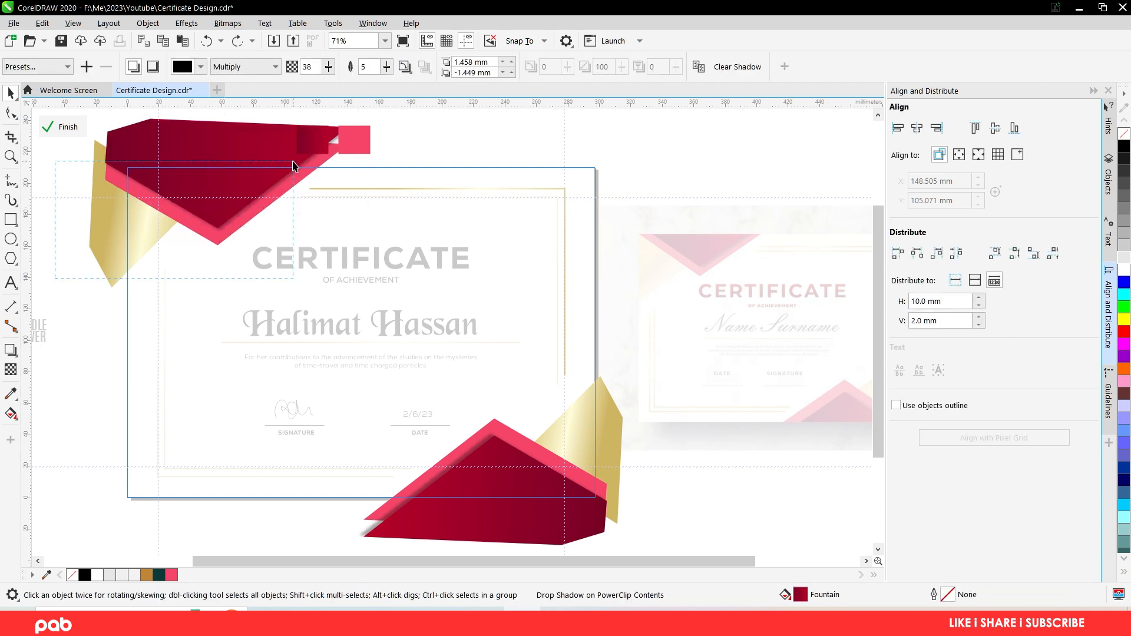
{"action": "left_click", "coordinate": [369, 139]}
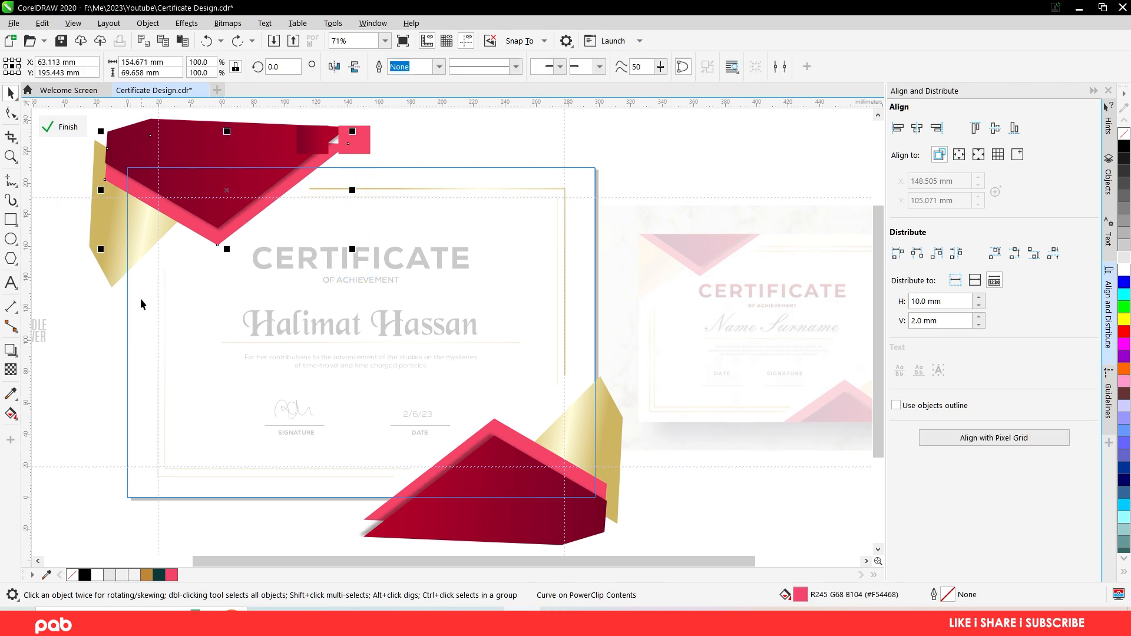
{"action": "left_click", "coordinate": [159, 575]}
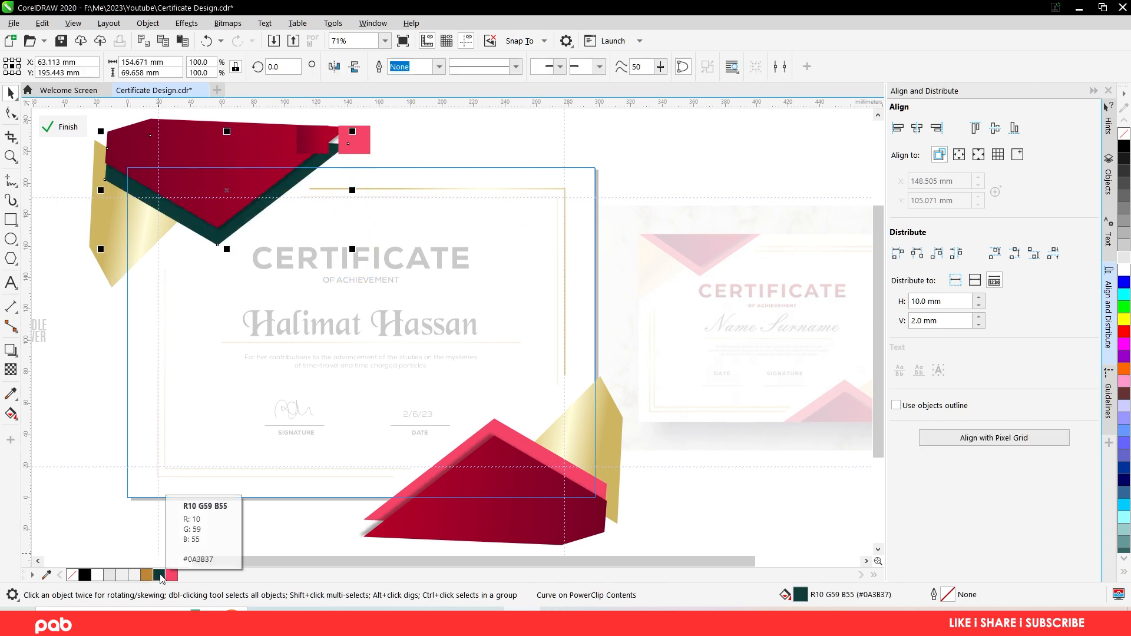
{"action": "left_click", "coordinate": [64, 418]}
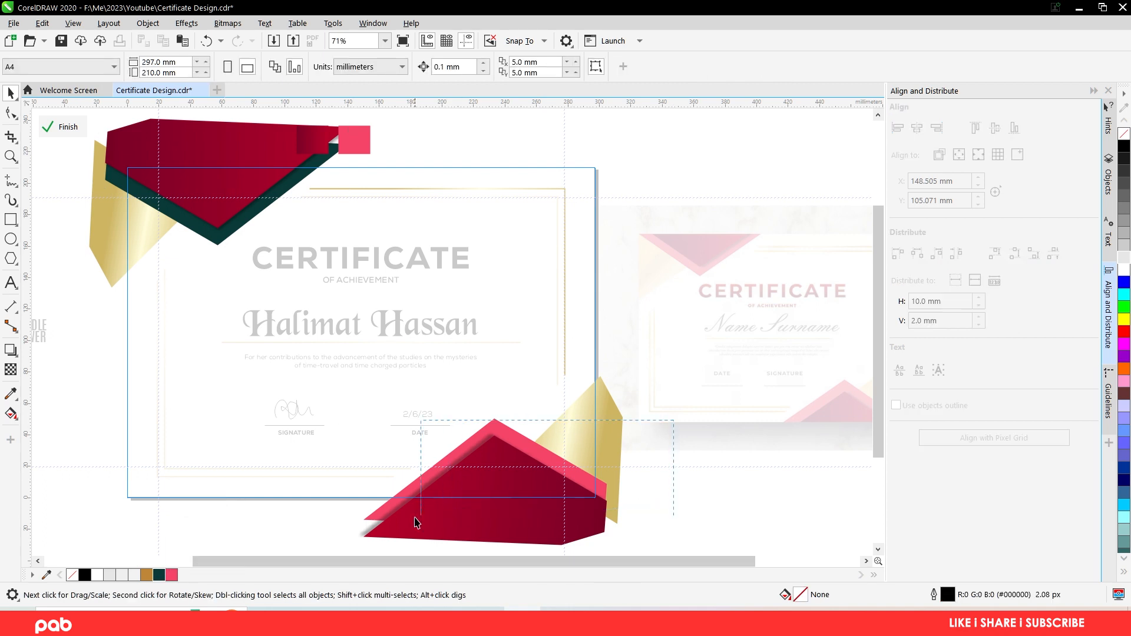
- Fill the lower-right pink shape with the same dark green #0A3B37 and finish editing the PowerClip contents
{"action": "left_click_drag", "start_coordinate": [643, 382], "coordinate": [332, 530]}
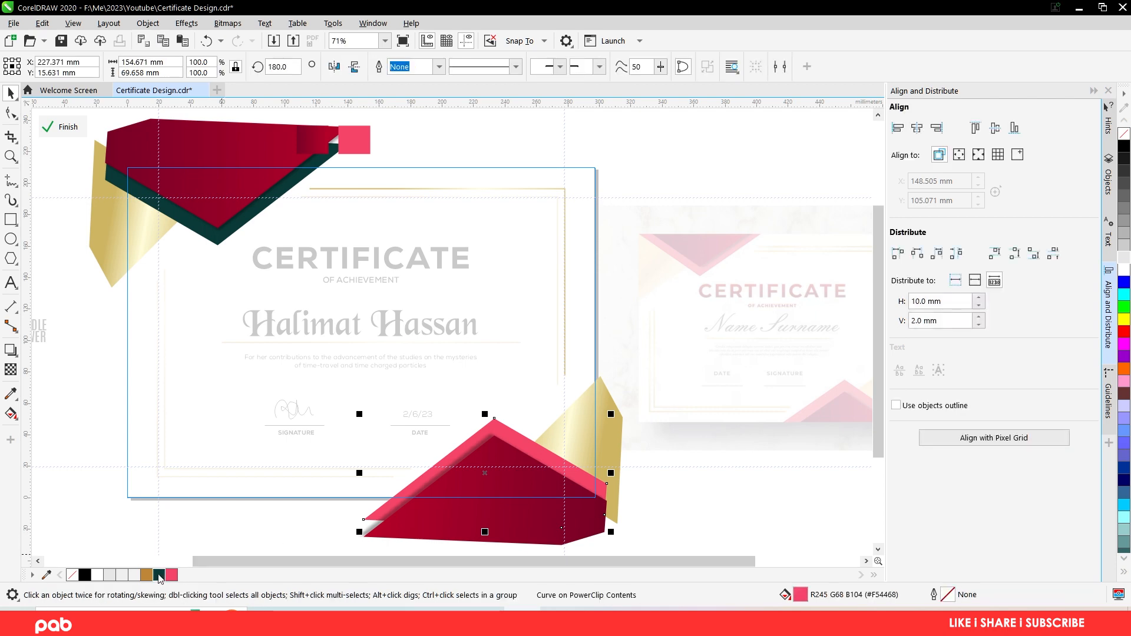
{"action": "left_click", "coordinate": [159, 575]}
{"action": "left_click", "coordinate": [92, 325]}
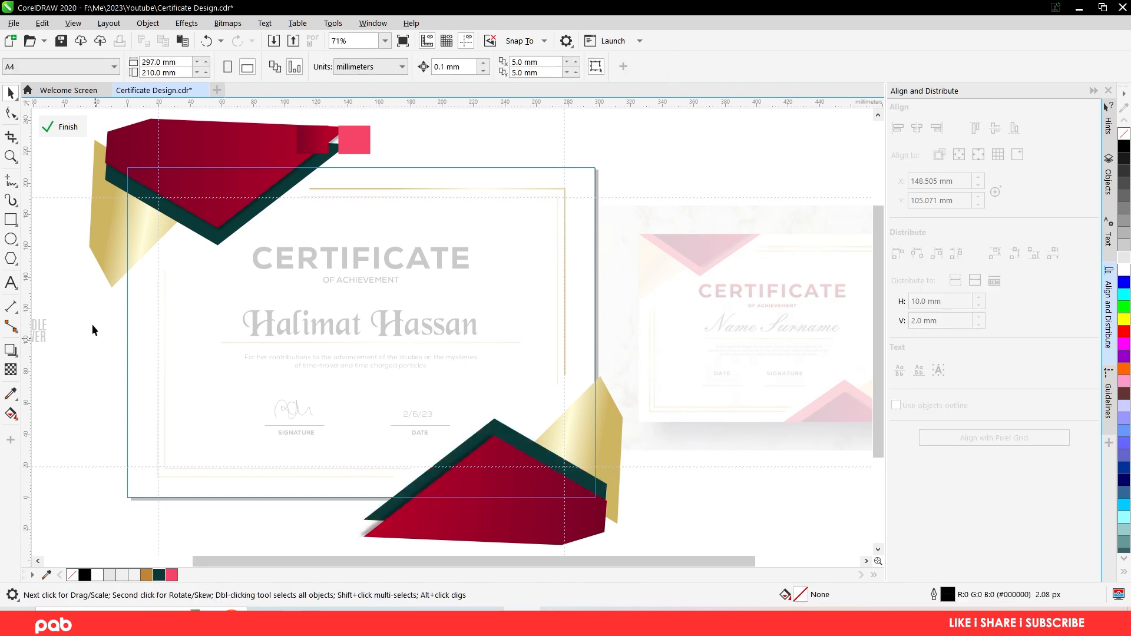
{"action": "left_click", "coordinate": [50, 133]}
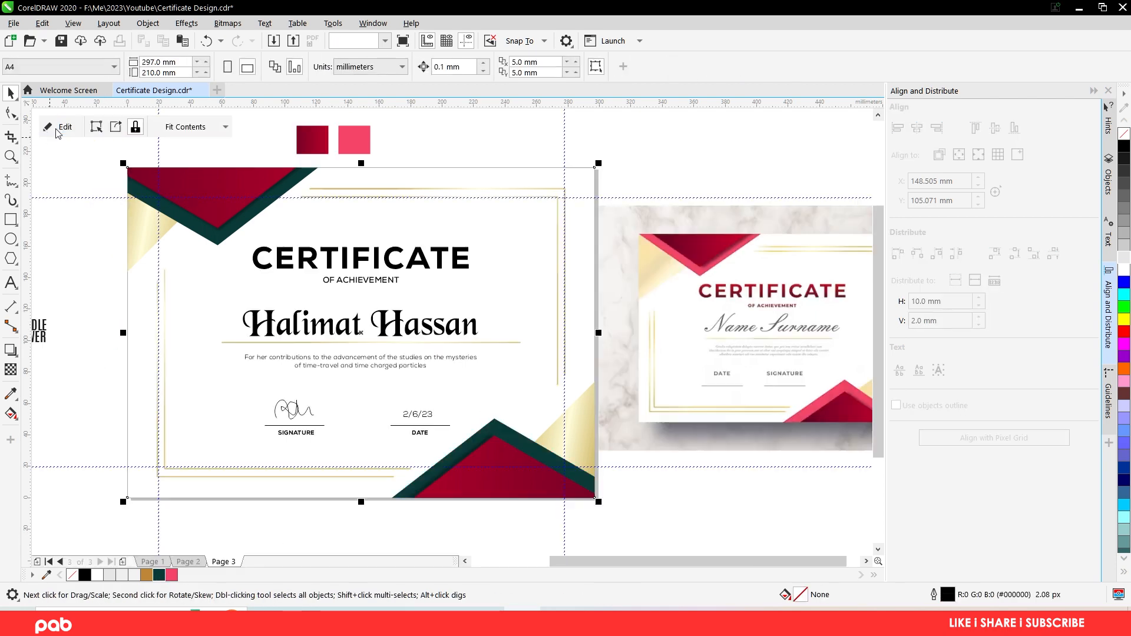
{"action": "left_click", "coordinate": [59, 303]}
- Apply a uniform transparency of 42 to the upper-left dark green shape inside the PowerClip and finish editing
{"action": "double_click", "coordinate": [219, 182]}
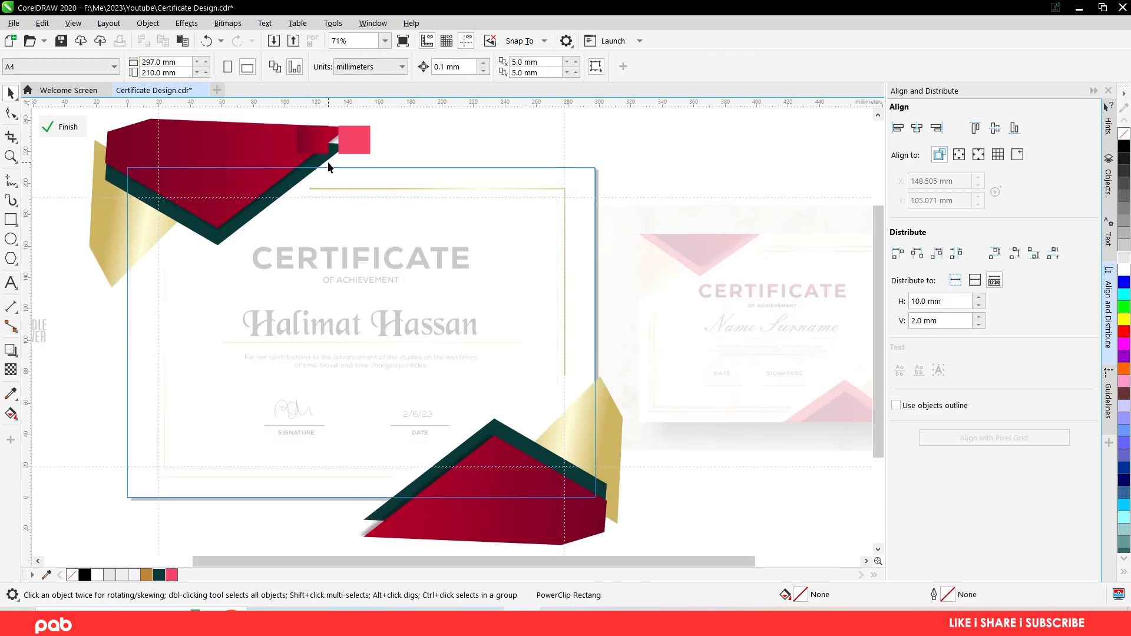
{"action": "left_click_drag", "start_coordinate": [41, 250], "coordinate": [384, 132]}
{"action": "left_click", "coordinate": [11, 370]}
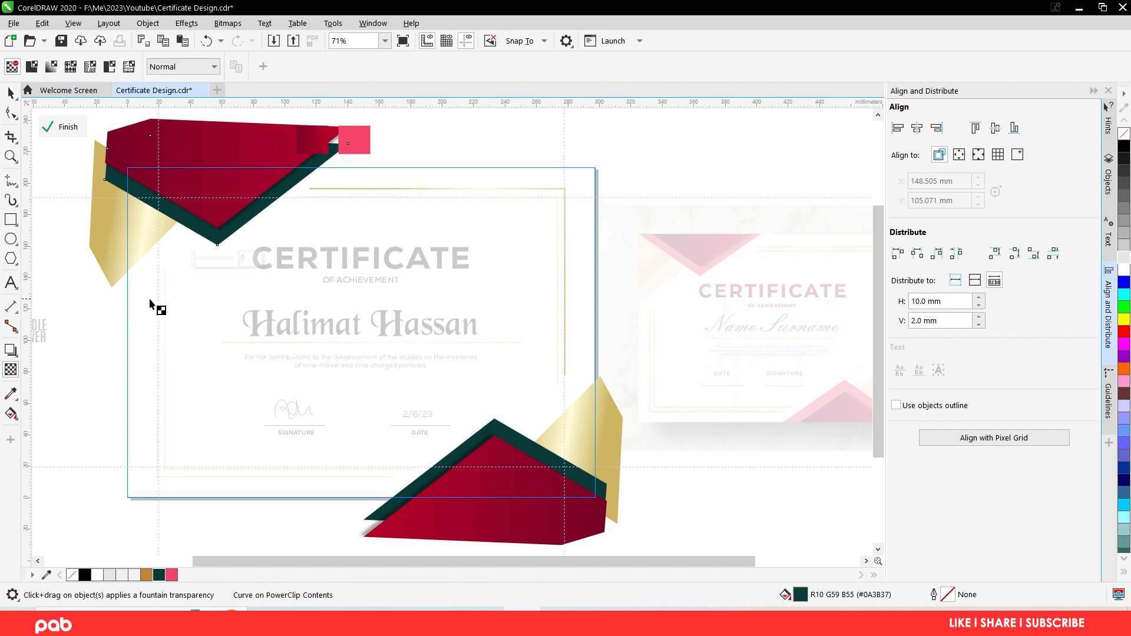
{"action": "left_click_drag", "start_coordinate": [195, 258], "coordinate": [210, 259]}
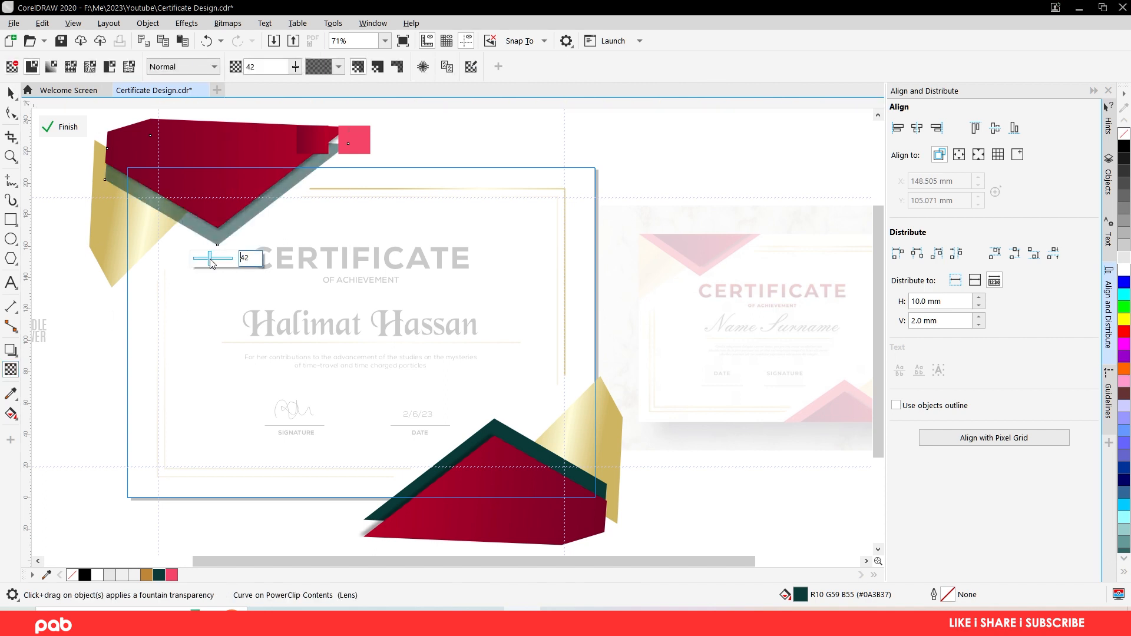
{"action": "left_click", "coordinate": [59, 127]}
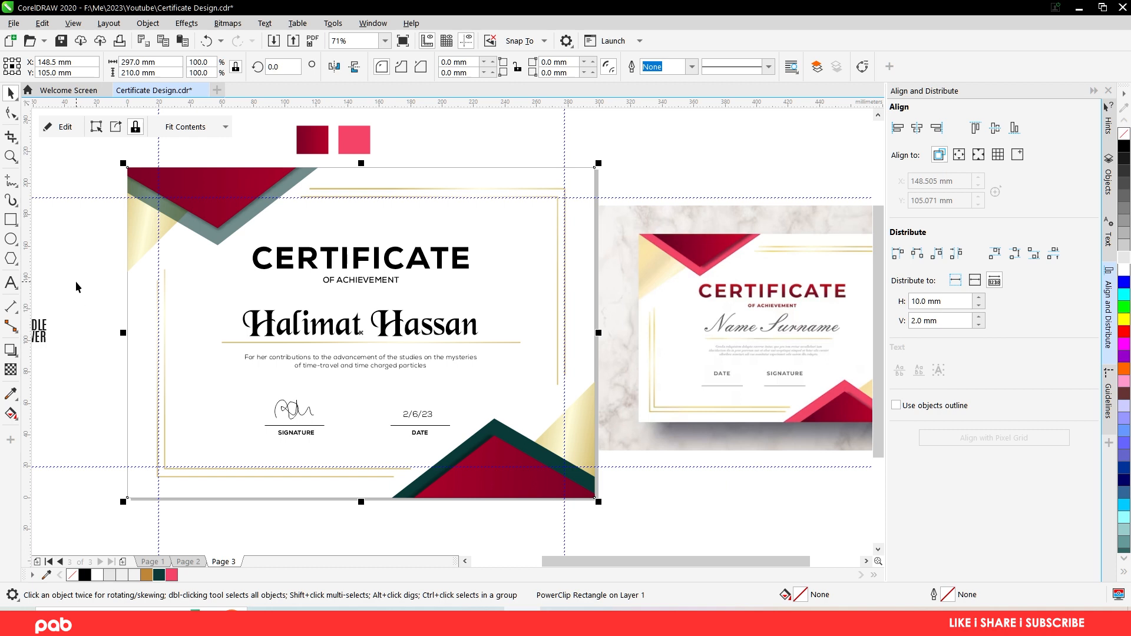
- Reopen the PowerClip contents and undo the transparency on the upper-left dark green shape
{"action": "double_click", "coordinate": [217, 288]}
{"action": "left_click", "coordinate": [120, 231]}
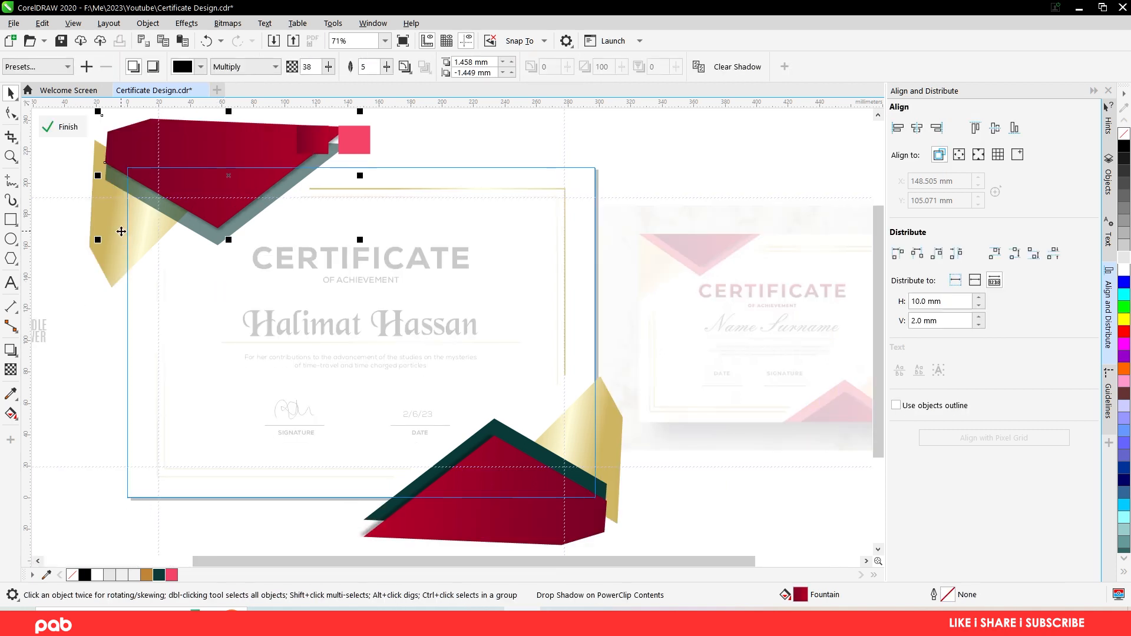
{"action": "left_click", "coordinate": [110, 262]}
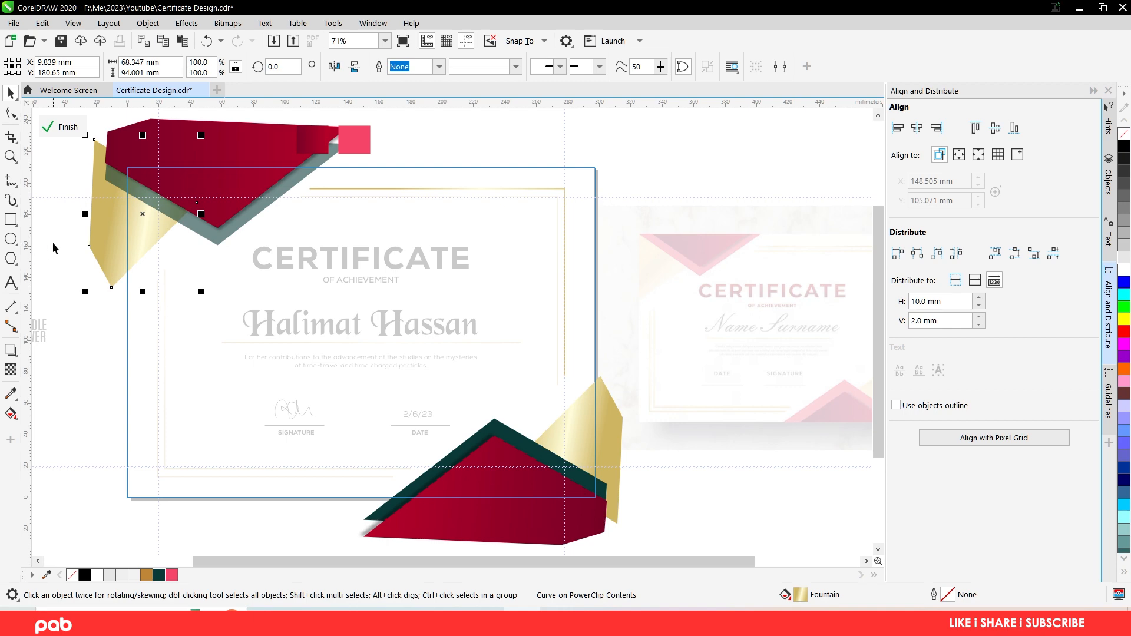
{"action": "left_click", "coordinate": [68, 228]}
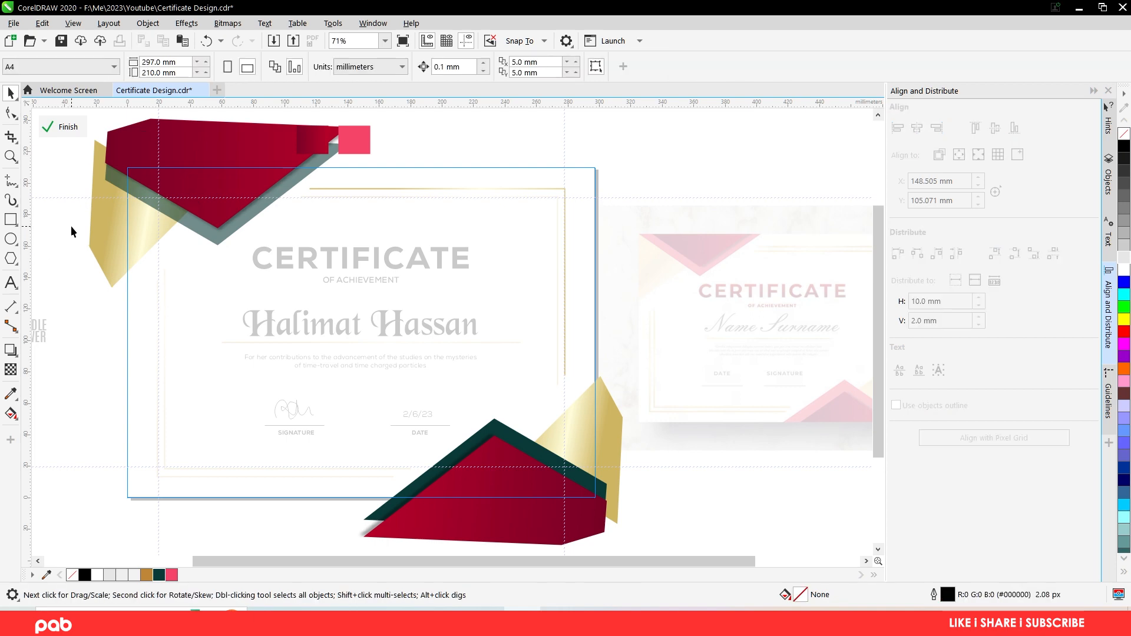
{"action": "key", "text": "Tab"}
{"action": "key", "text": "Tab"}
{"action": "key", "text": "Tab"}
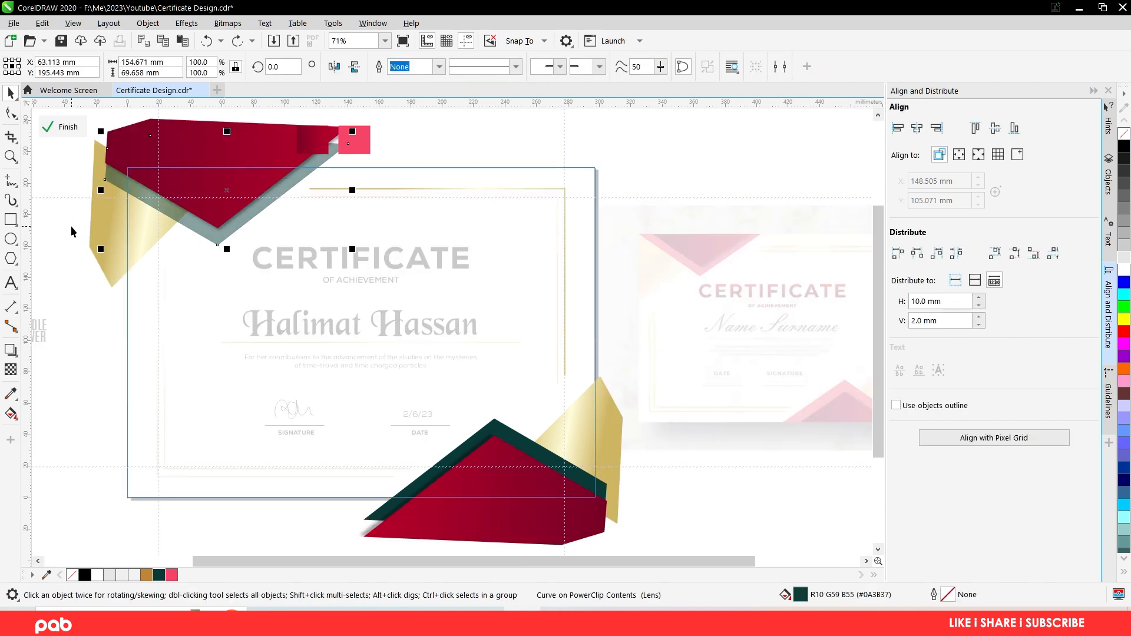
{"action": "key", "text": "ctrl+z"}
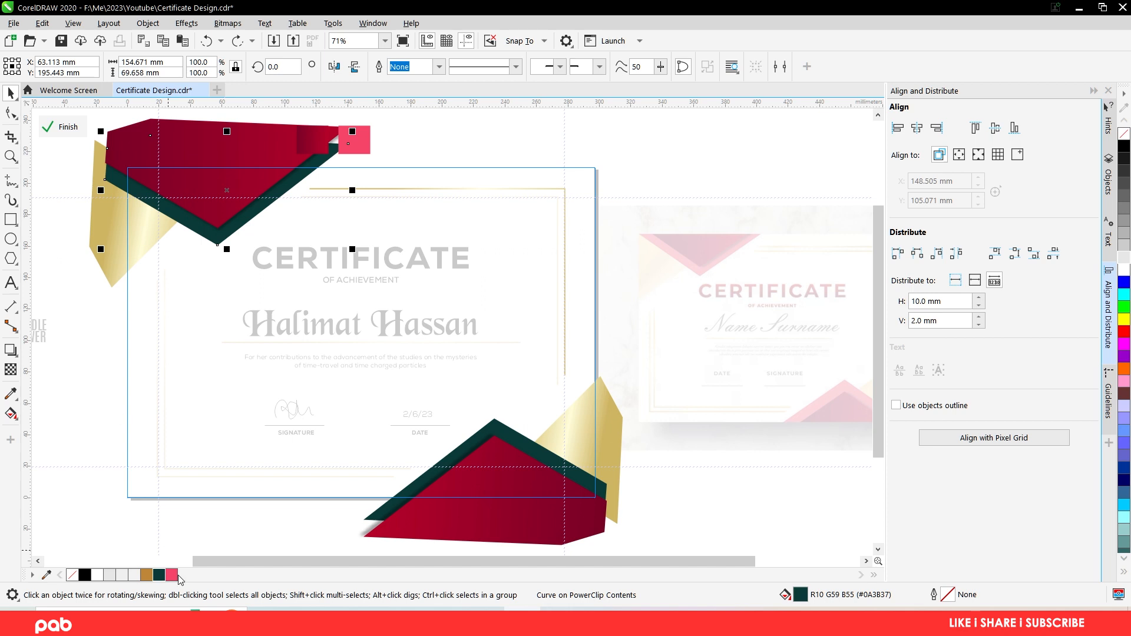
- Fill the upper-left dark green shape with 10% Black and finish editing the PowerClip contents
{"action": "left_click", "coordinate": [111, 576]}
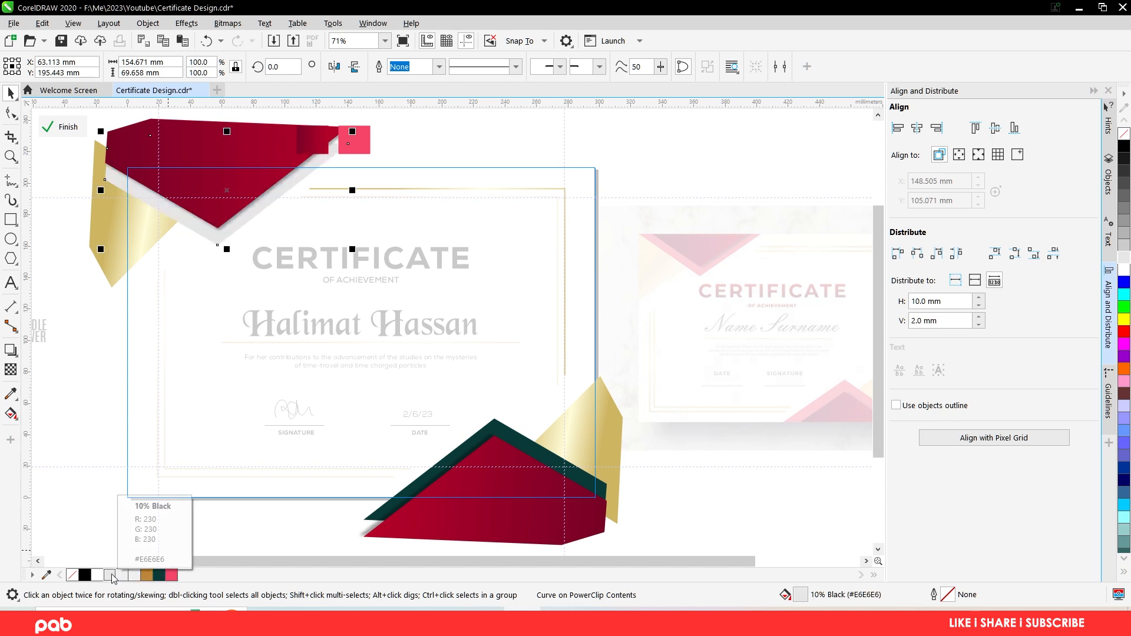
{"action": "left_click", "coordinate": [65, 128]}
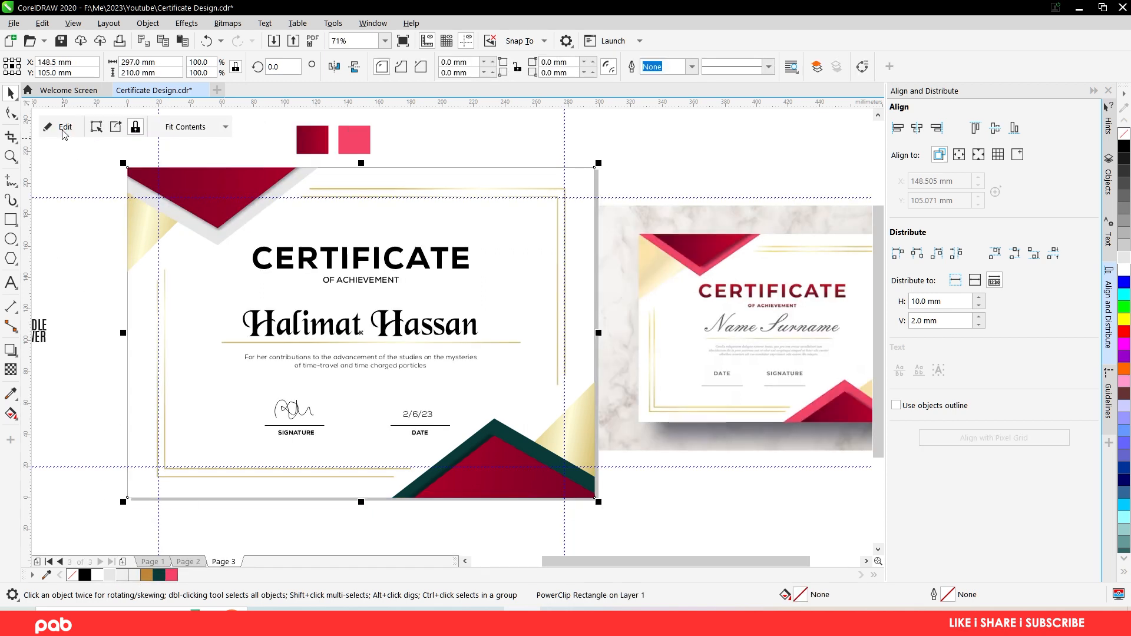
{"action": "left_click", "coordinate": [79, 329]}
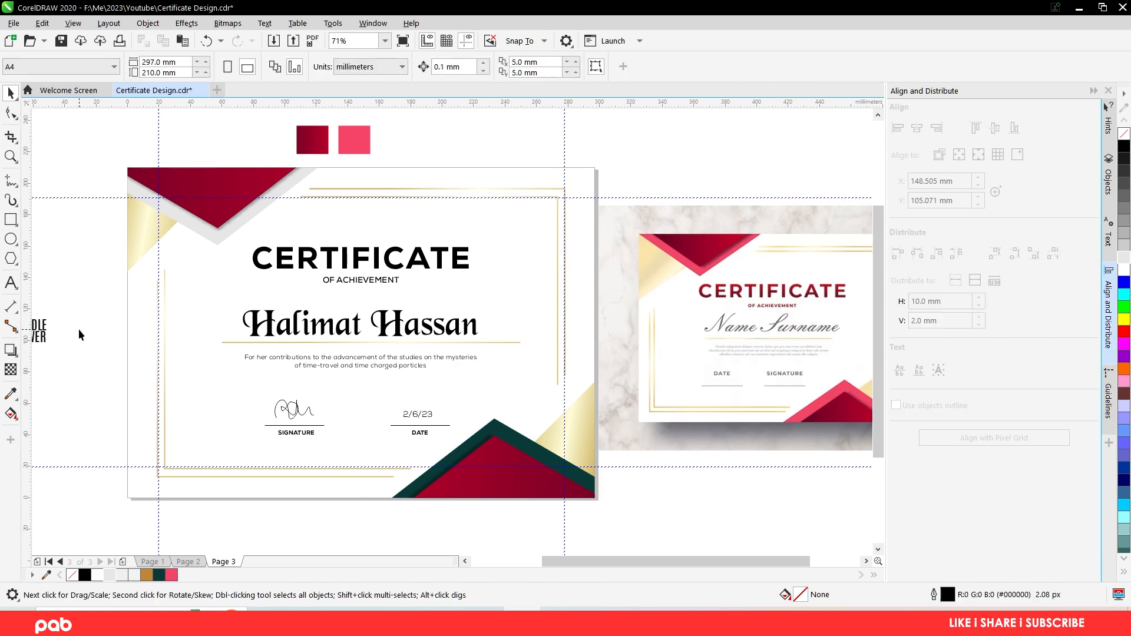
- Reopen the PowerClip contents, fill the lower-right dark green shape with 10% Black and finish editing
{"action": "left_click", "coordinate": [209, 248]}
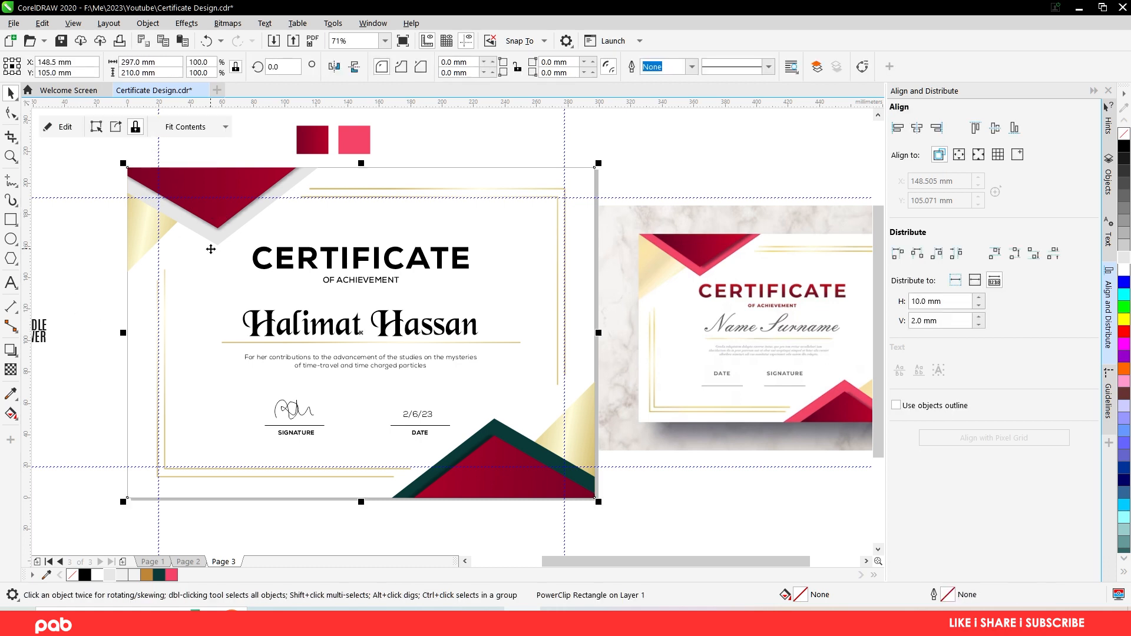
{"action": "left_click", "coordinate": [568, 393], "text": "ctrl"}
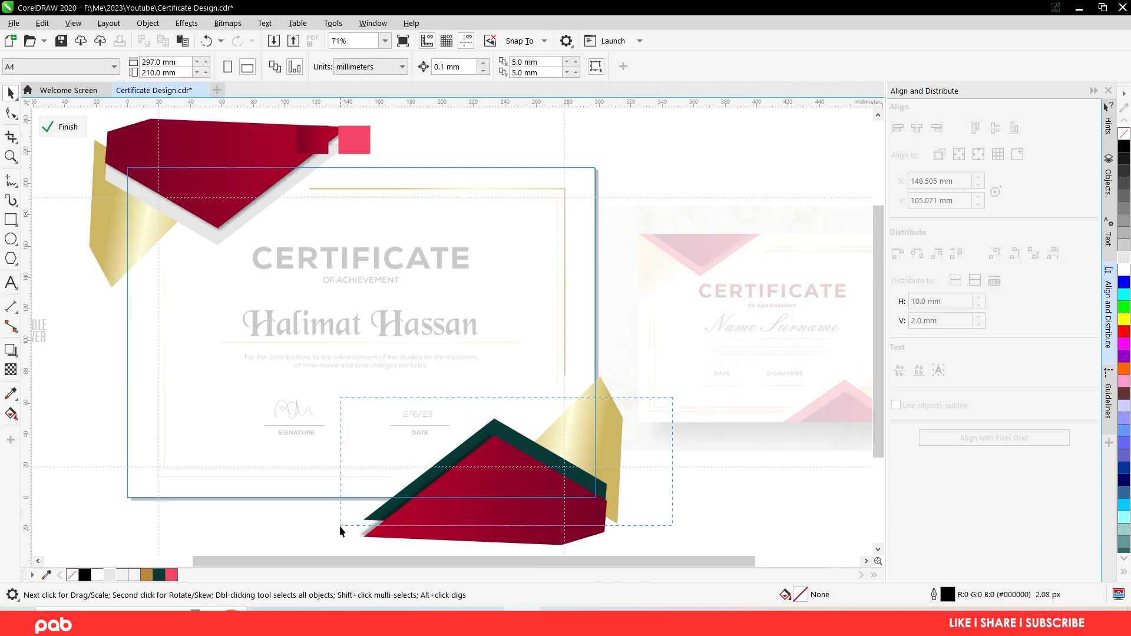
{"action": "left_click", "coordinate": [109, 576]}
{"action": "left_click", "coordinate": [628, 391]}
{"action": "left_click", "coordinate": [379, 518]}
{"action": "left_click_drag", "start_coordinate": [380, 518], "coordinate": [425, 512]}
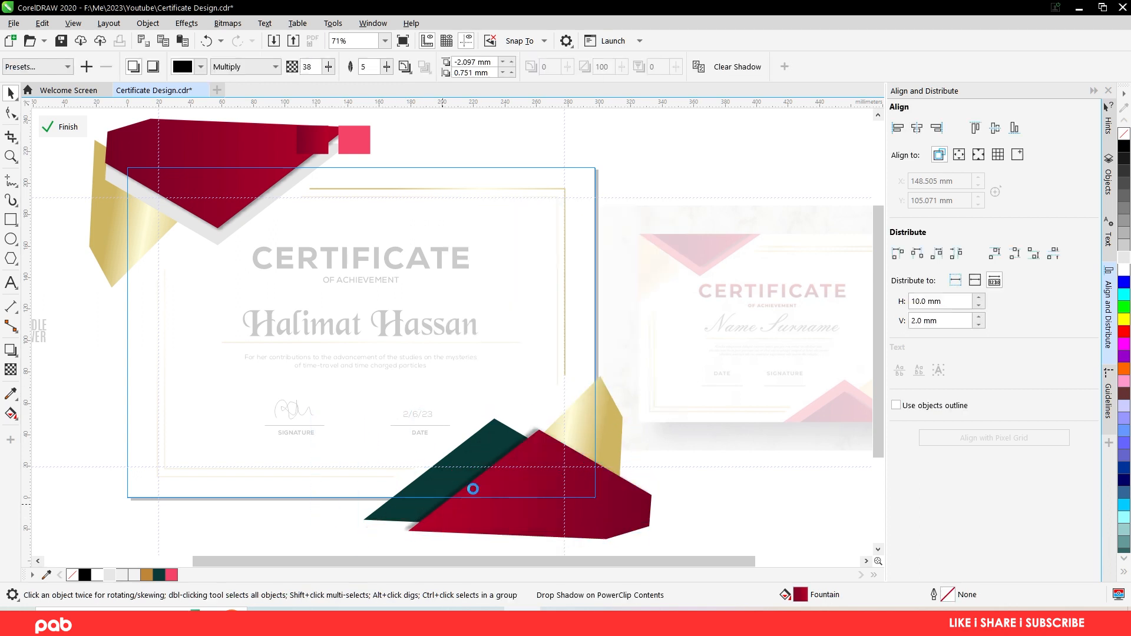
{"action": "key", "text": "ctrl+z"}
{"action": "left_click_drag", "start_coordinate": [635, 408], "coordinate": [327, 532]}
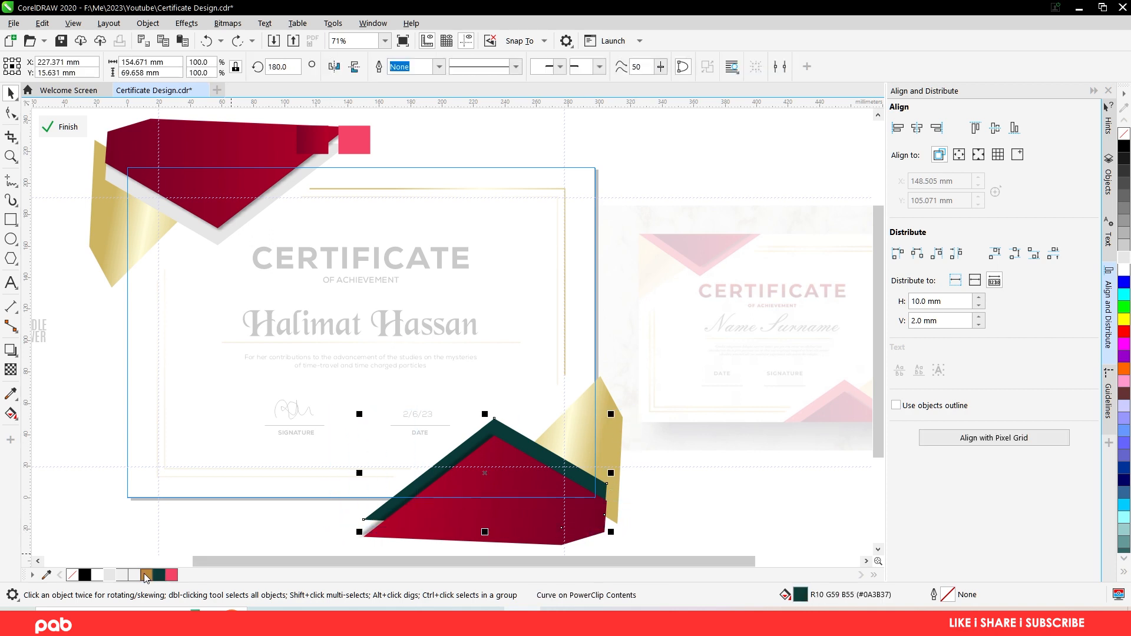
{"action": "left_click", "coordinate": [110, 575]}
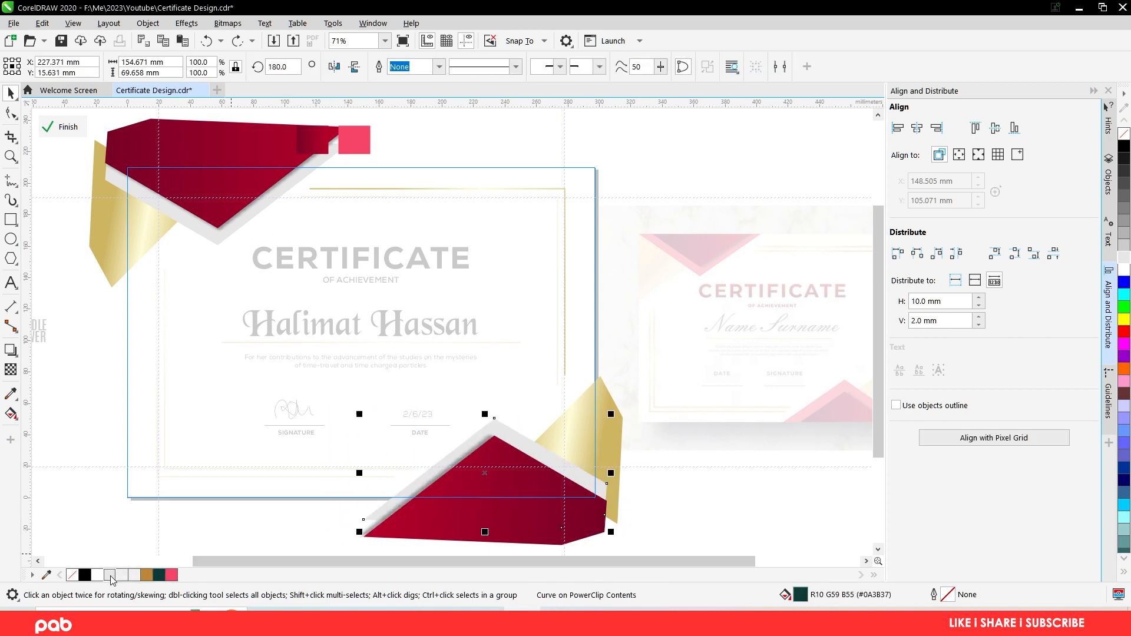
{"action": "left_click", "coordinate": [60, 137]}
{"action": "left_click", "coordinate": [79, 303]}
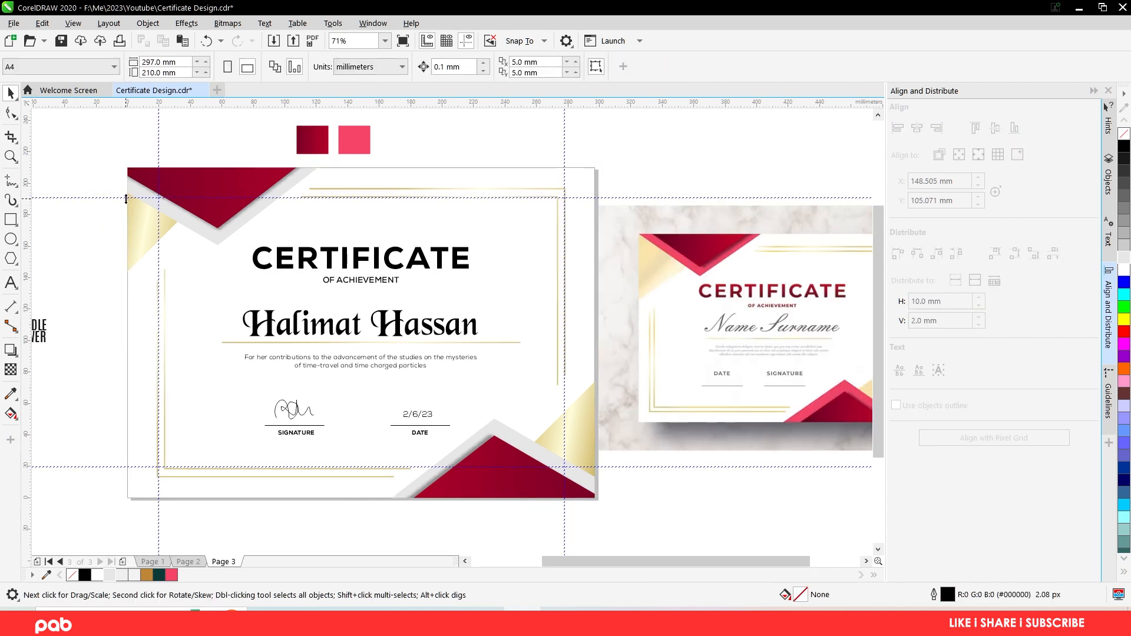
- Inside the PowerClip, recolour the pink sample rectangle to 10% Black mixed with dark green (#BCC6C5) and add that colour to the document palette
{"action": "double_click", "coordinate": [179, 214]}
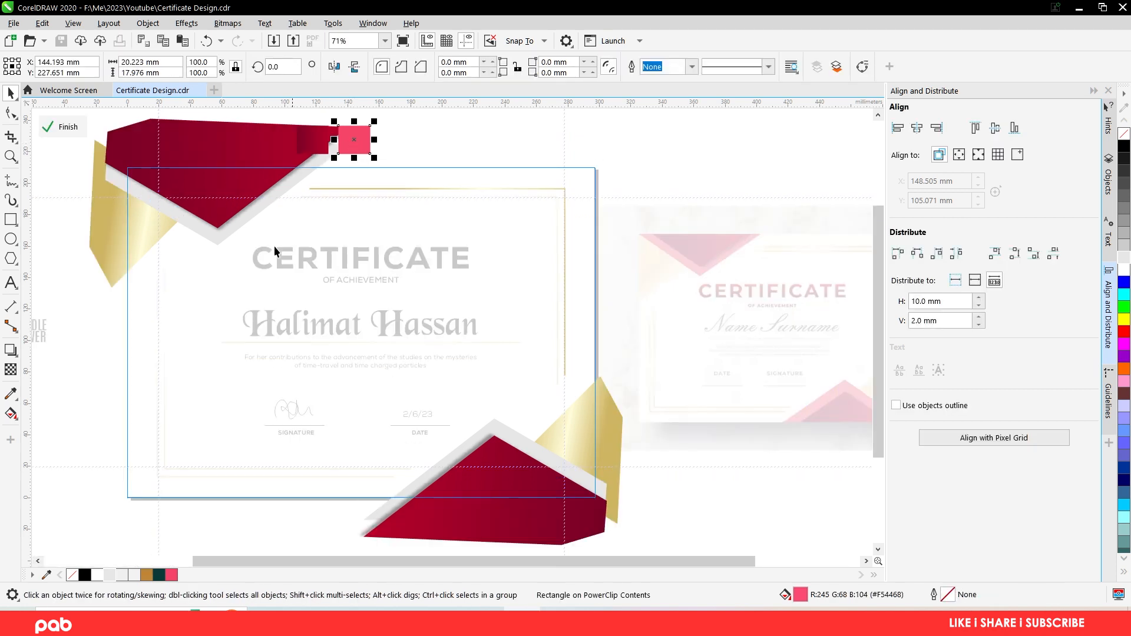
{"action": "left_click", "coordinate": [127, 575]}
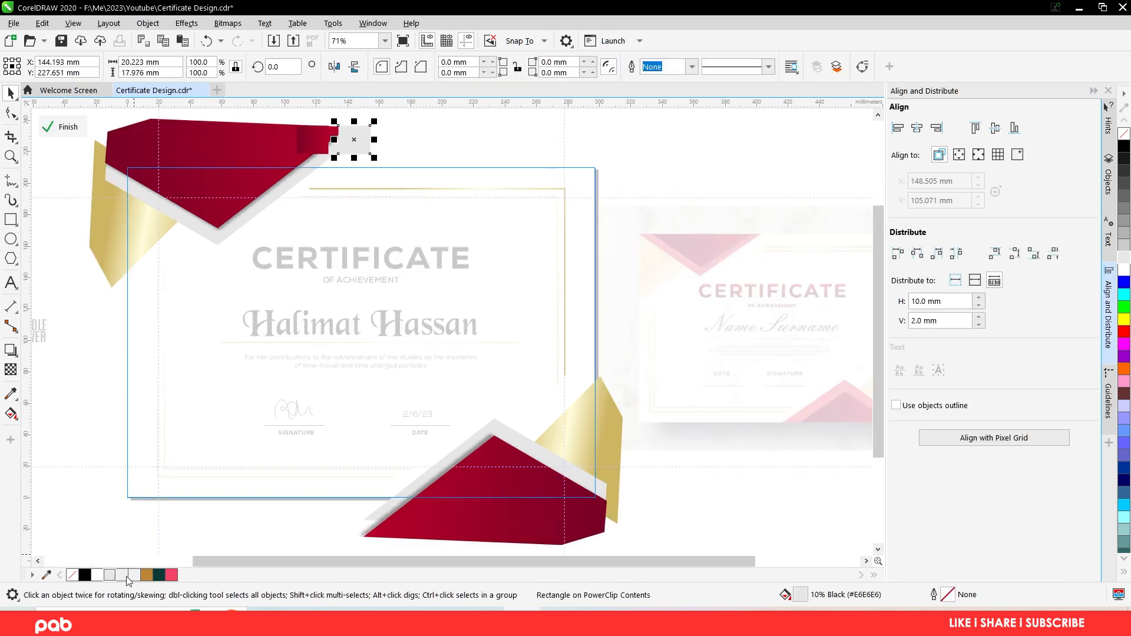
{"action": "left_click", "coordinate": [163, 577], "text": "ctrl"}
{"action": "left_click", "coordinate": [163, 578], "text": "ctrl"}
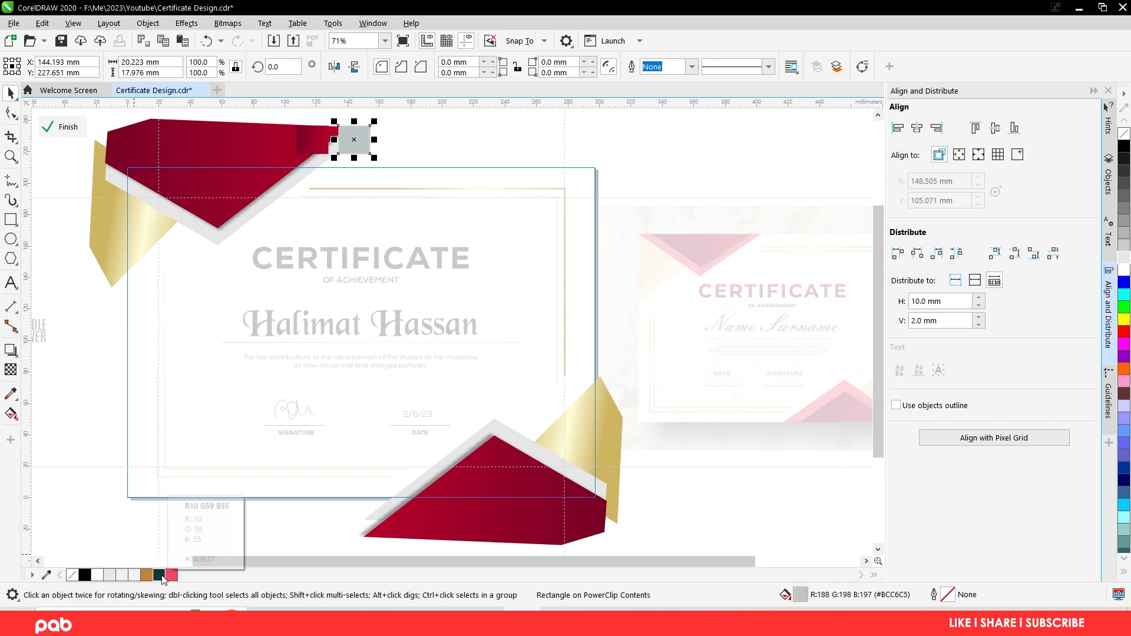
{"action": "left_click", "coordinate": [46, 575]}
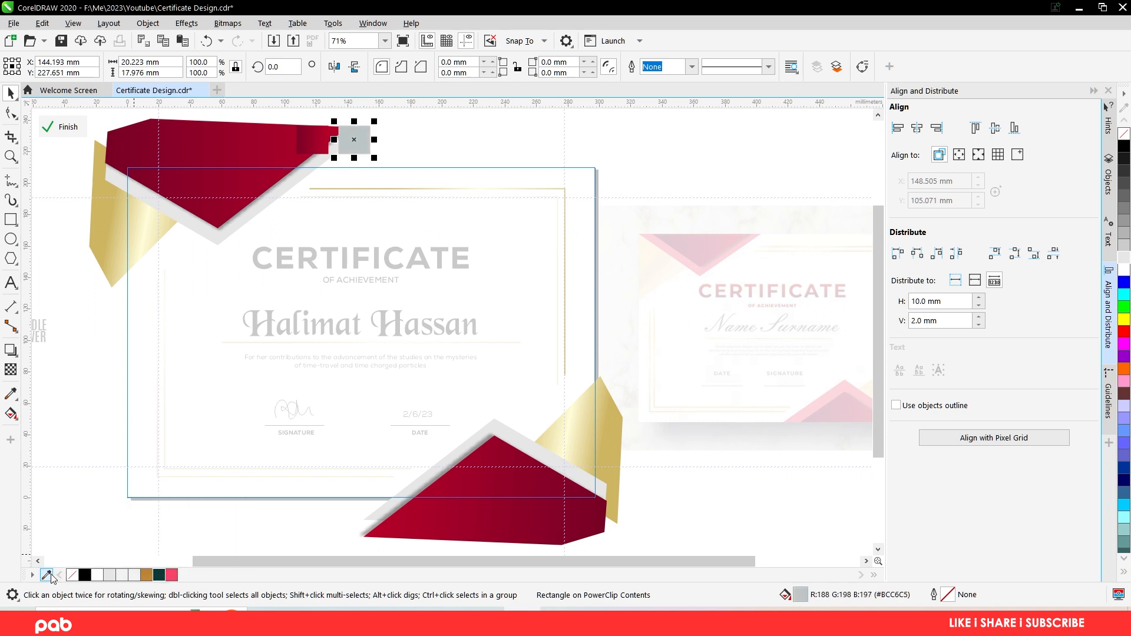
{"action": "left_click", "coordinate": [347, 151]}
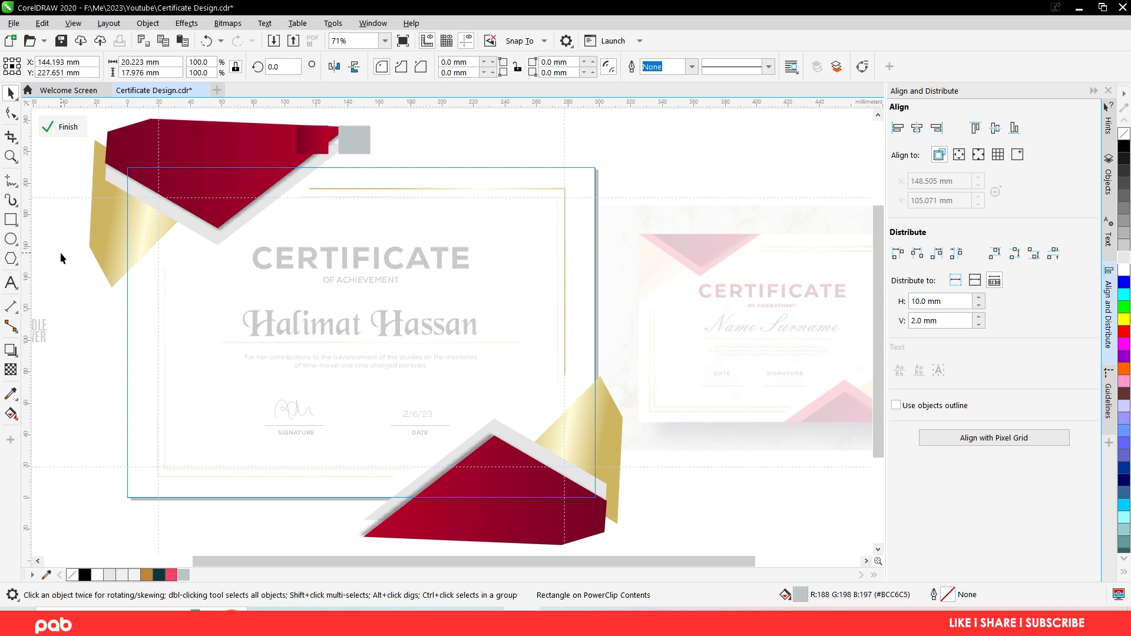
- Fill the upper-left light grey shape behind the red one with the grey-green #BCC6C5
{"action": "left_click_drag", "start_coordinate": [66, 266], "coordinate": [403, 139]}
{"action": "left_click", "coordinate": [175, 575]}
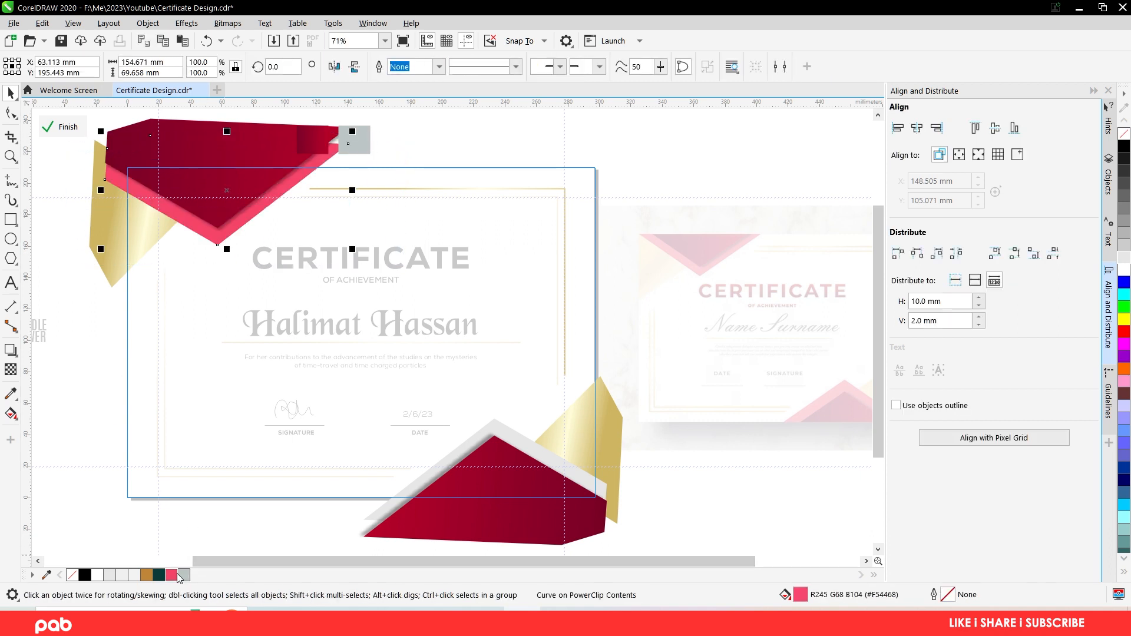
{"action": "left_click", "coordinate": [184, 575]}
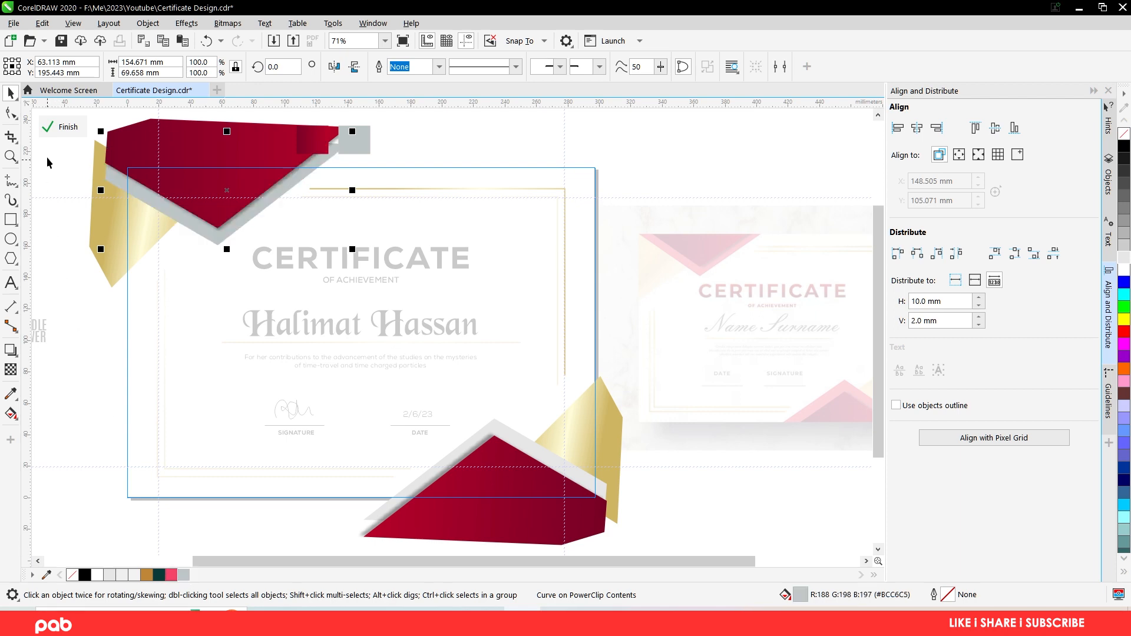
- Finish editing the PowerClip, undo the grey-green fill on the upper-left shape behind the red one, and finish editing again
{"action": "left_click", "coordinate": [58, 128]}
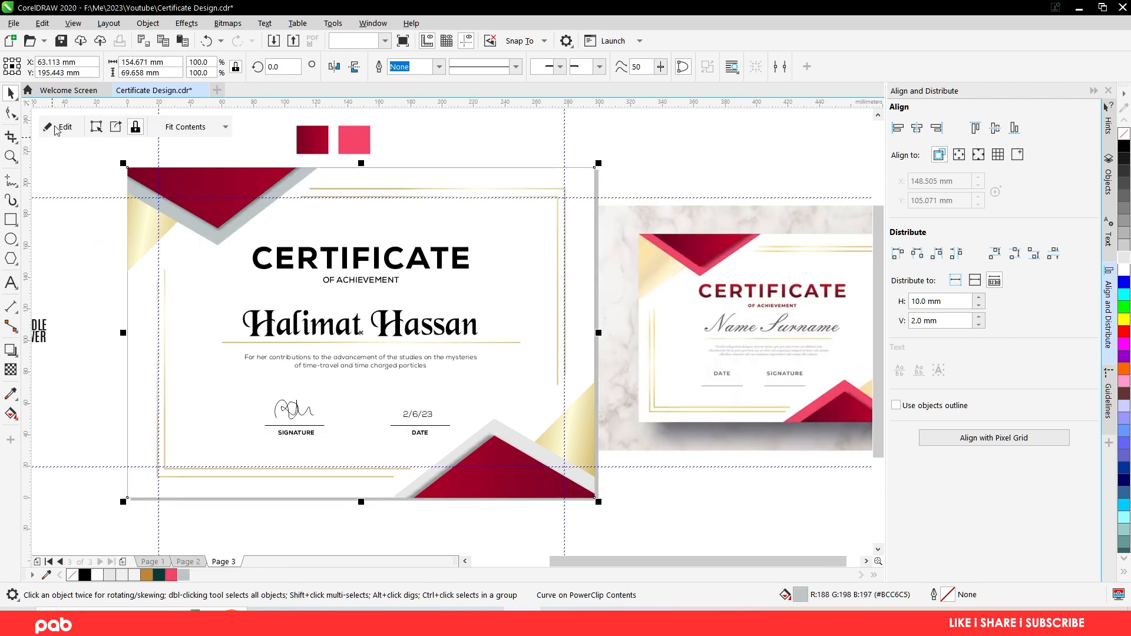
{"action": "left_click", "coordinate": [65, 246]}
{"action": "double_click", "coordinate": [160, 337]}
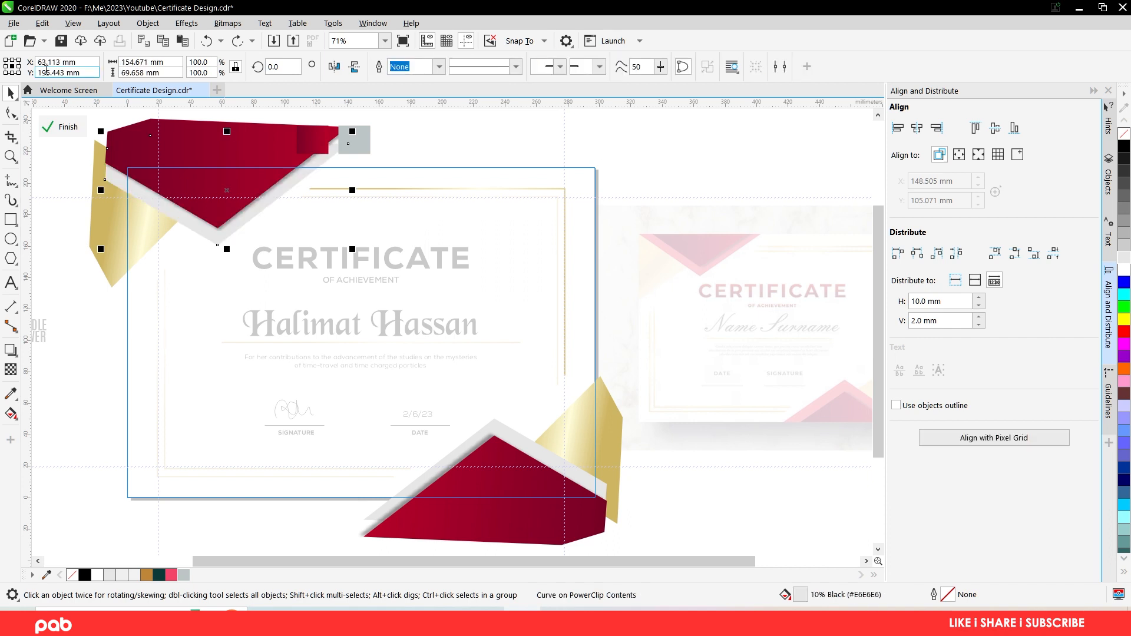
{"action": "left_click", "coordinate": [59, 127]}
{"action": "left_click", "coordinate": [97, 305]}
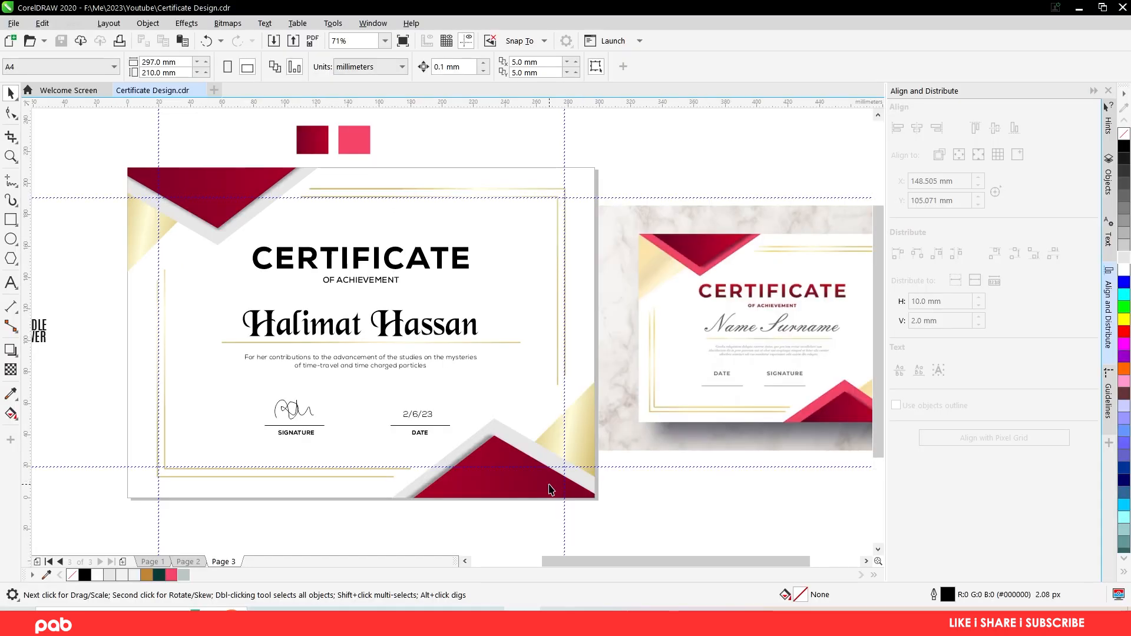
- Inside the PowerClip, redirect the lower-right red shape's drop shadow about 3.5 mm rightward and 0.5 mm upward, finish editing and save the document
{"action": "left_click", "coordinate": [657, 529]}
{"action": "left_click", "coordinate": [657, 529], "text": "ctrl"}
{"action": "left_click", "coordinate": [521, 489]}
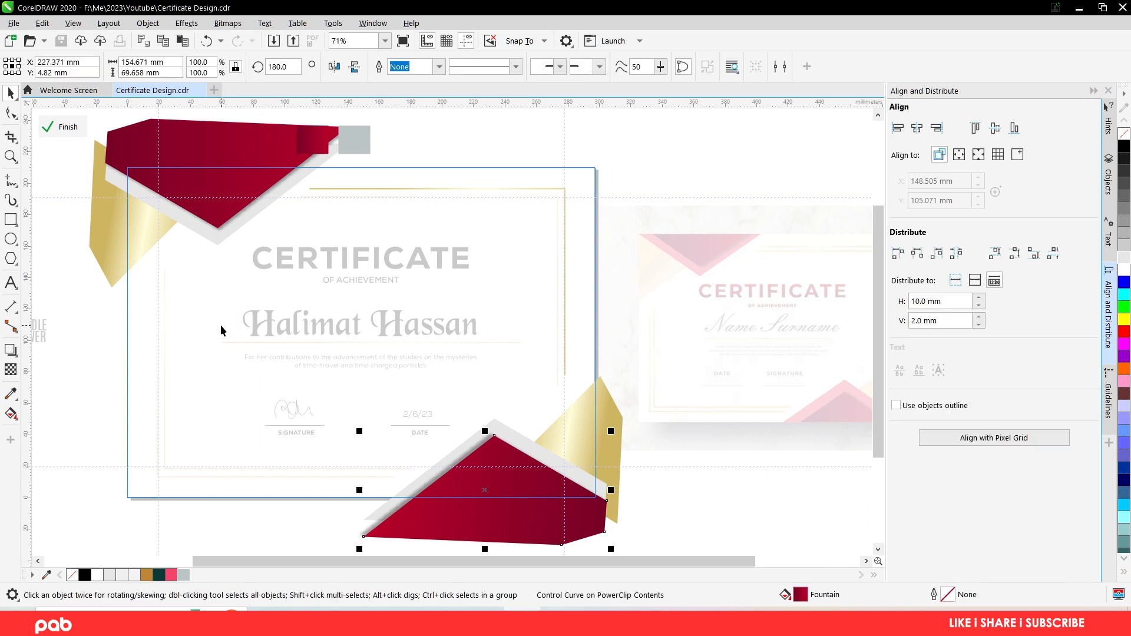
{"action": "left_click", "coordinate": [11, 349]}
{"action": "left_click_drag", "start_coordinate": [485, 490], "coordinate": [613, 470]}
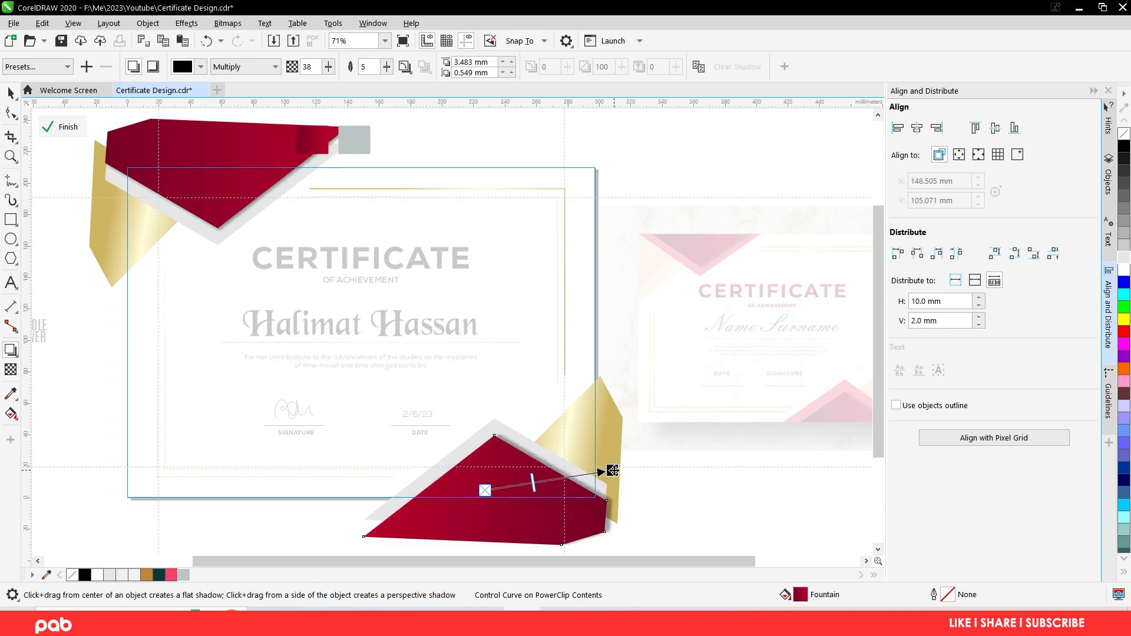
{"action": "left_click", "coordinate": [47, 126]}
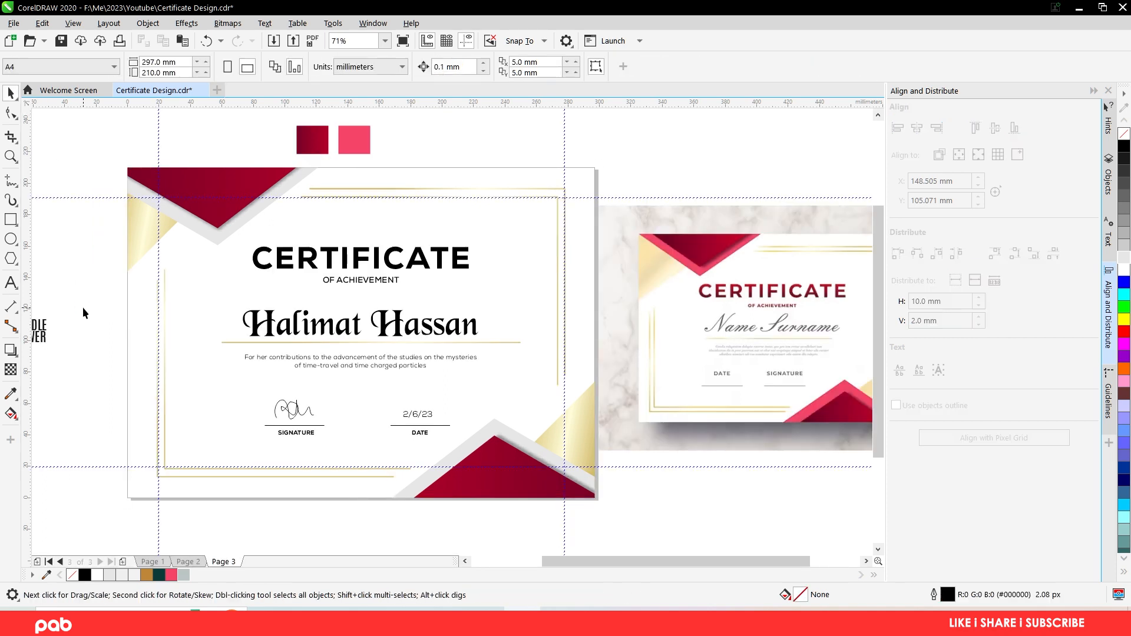
{"action": "left_click", "coordinate": [60, 42]}
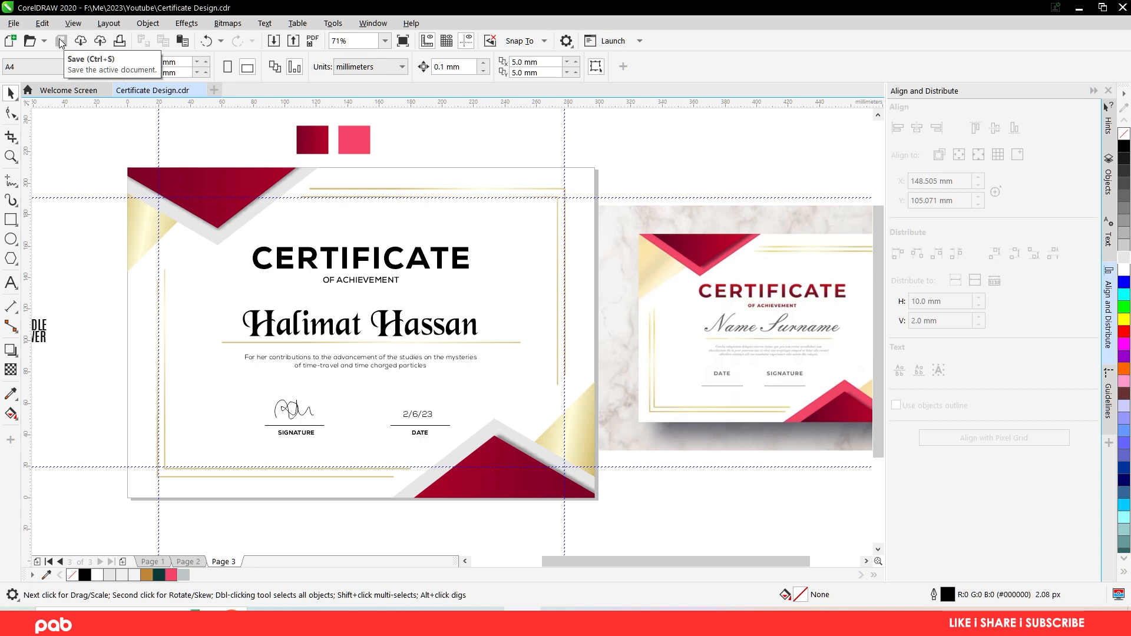
- Fill the CERTIFICATE heading with the dark green #0A3B37 and deselect it
{"action": "left_click", "coordinate": [293, 270]}
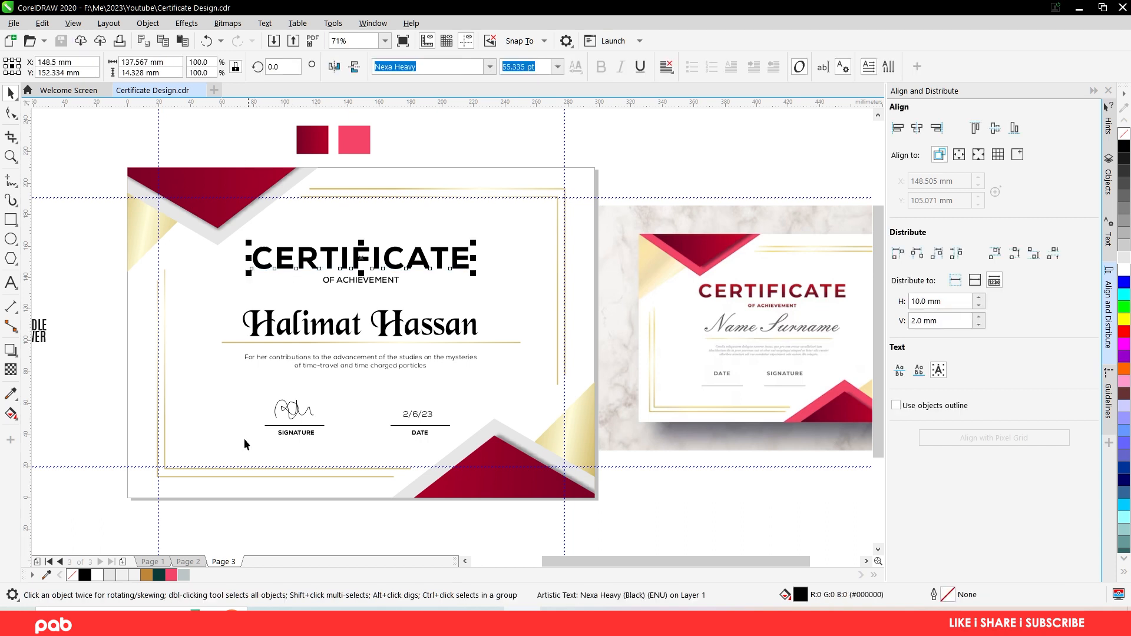
{"action": "left_click", "coordinate": [159, 575]}
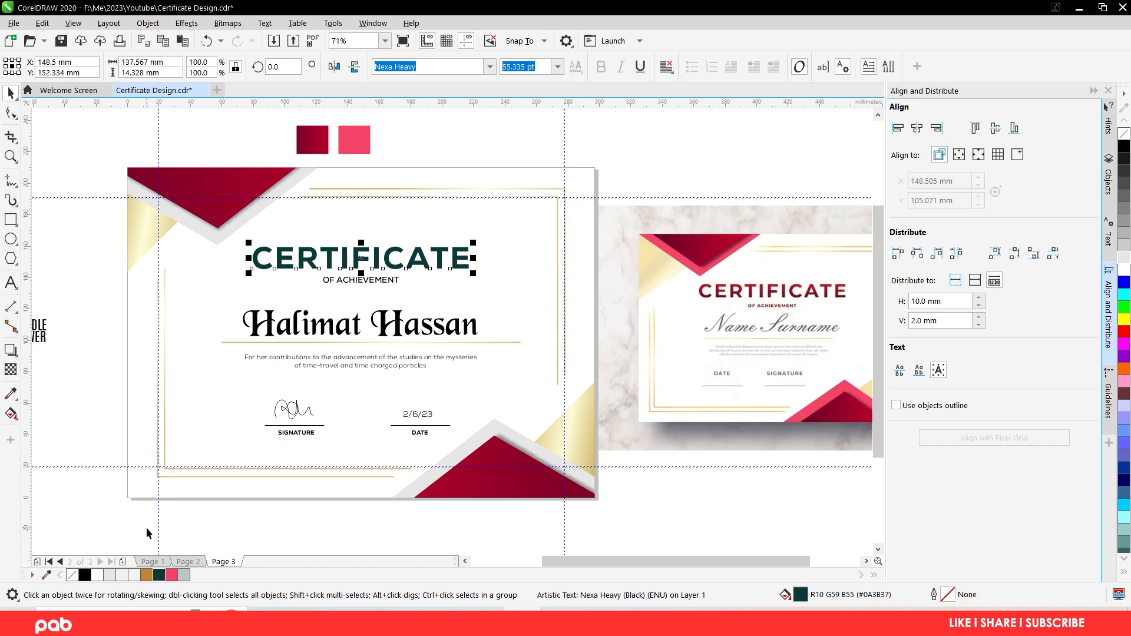
{"action": "left_click", "coordinate": [103, 380]}
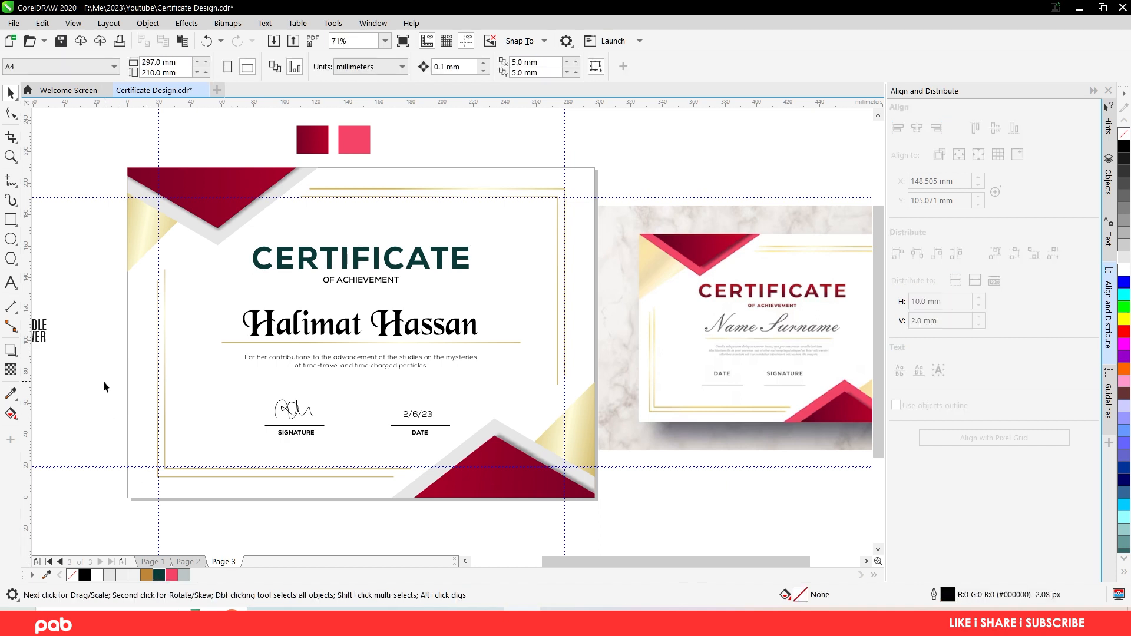
- Reopen the PowerClip contents and fill the light grey shape behind the upper-left red one with the grey-green #BCC6C5
{"action": "left_click", "coordinate": [205, 194]}
{"action": "double_click", "coordinate": [227, 189]}
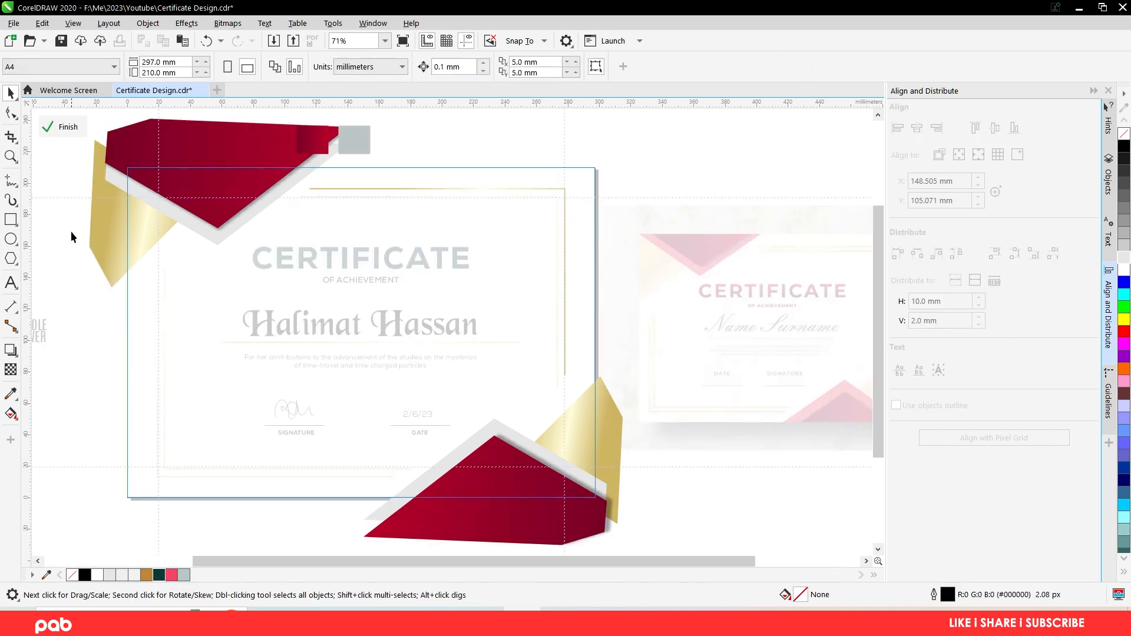
{"action": "left_click_drag", "start_coordinate": [41, 260], "coordinate": [395, 133]}
{"action": "left_click", "coordinate": [185, 575]}
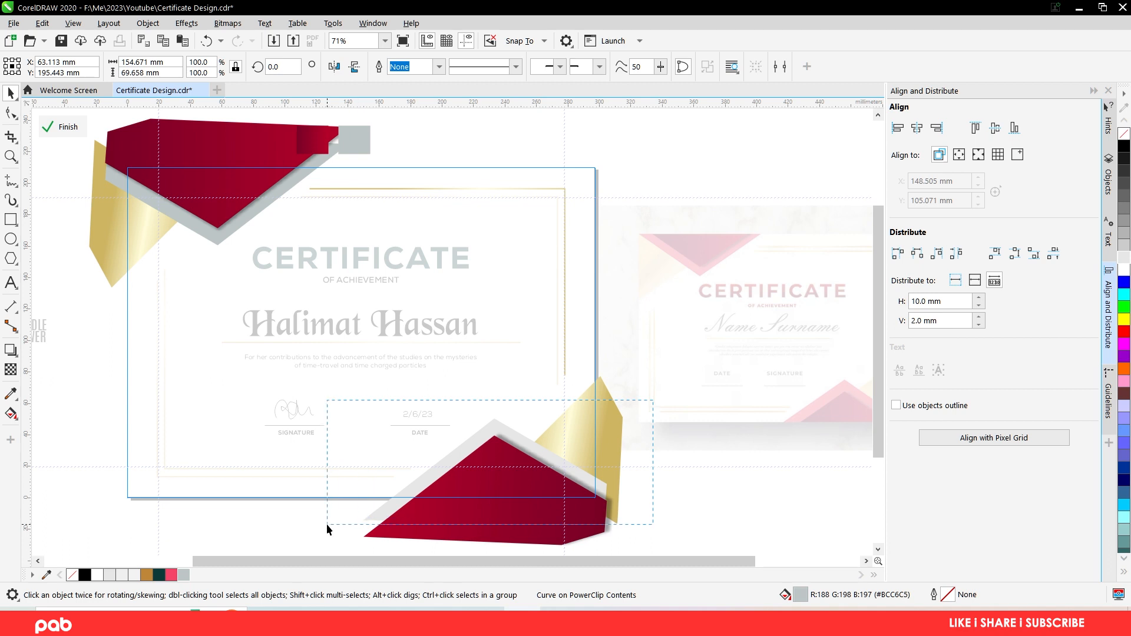
{"action": "left_click", "coordinate": [225, 537]}
{"action": "left_click_drag", "start_coordinate": [305, 546], "coordinate": [637, 405]}
{"action": "left_click", "coordinate": [468, 523]}
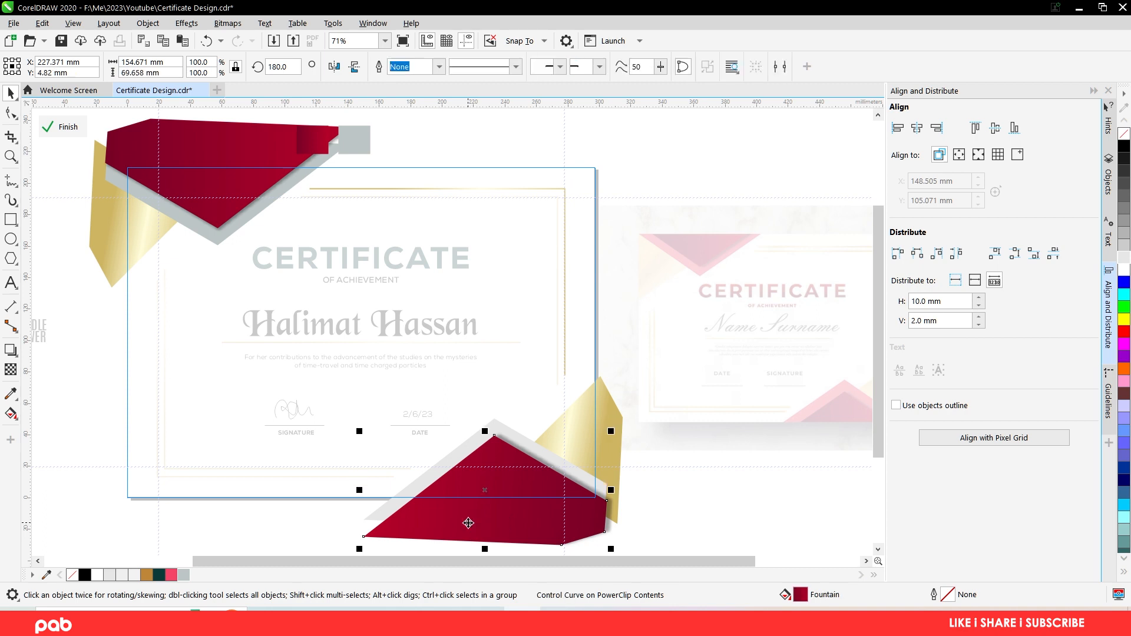
{"action": "left_click", "coordinate": [183, 575]}
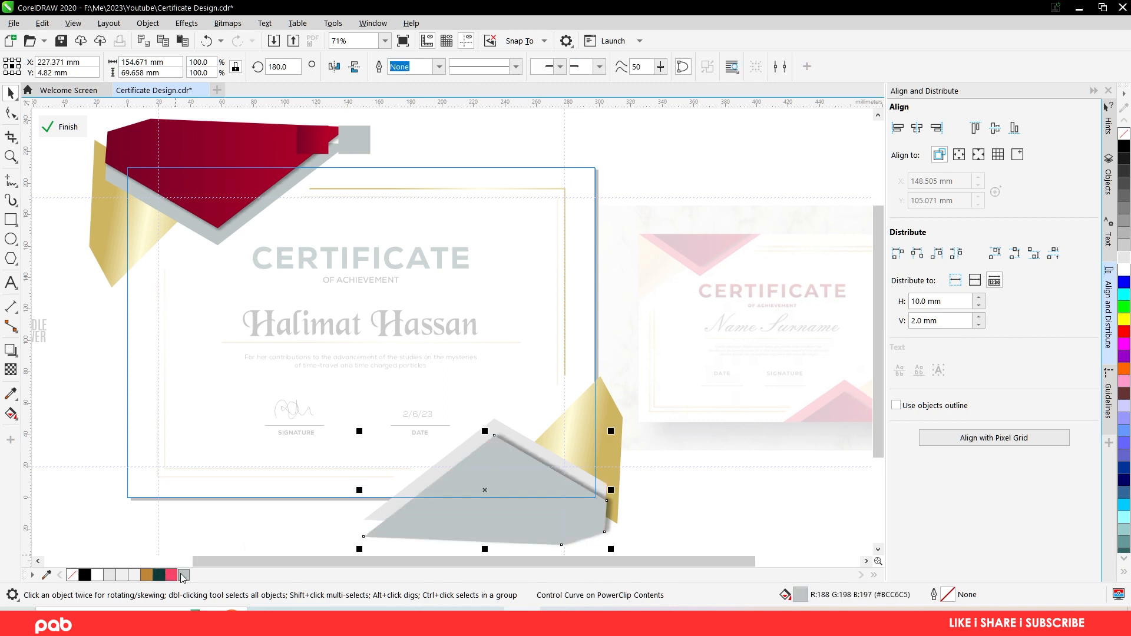
{"action": "key", "text": "ctrl+z"}
{"action": "key", "text": "Escape"}
- Fill the light grey shape behind the lower-right red one with grey-green #BCC6C5, finish editing the PowerClip and save the document
{"action": "left_click_drag", "start_coordinate": [633, 392], "coordinate": [328, 531]}
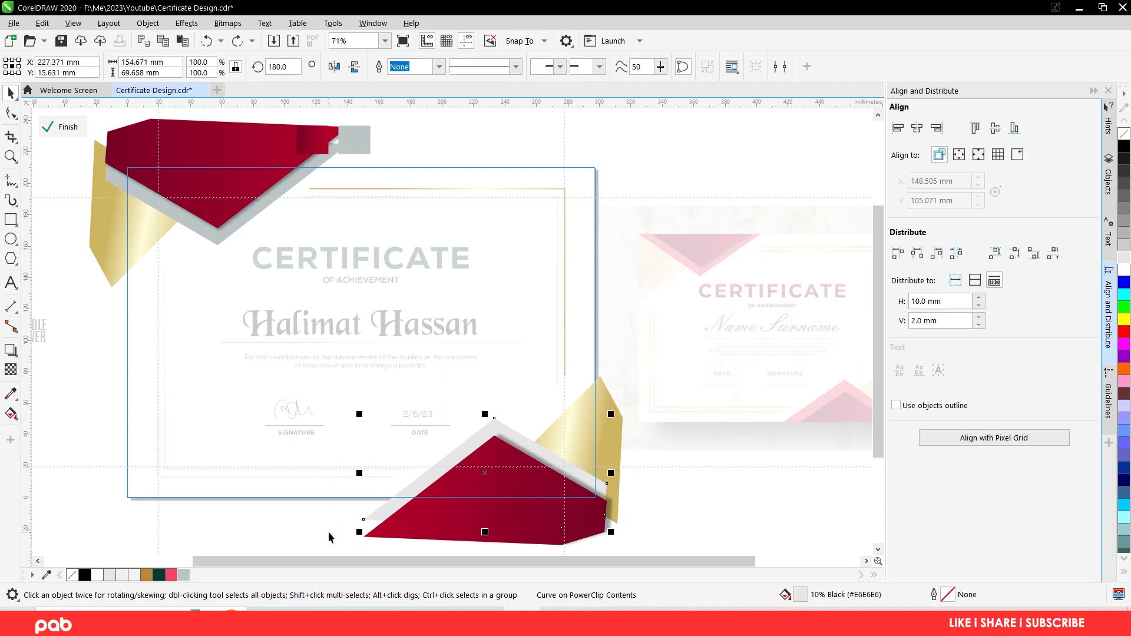
{"action": "left_click", "coordinate": [183, 575]}
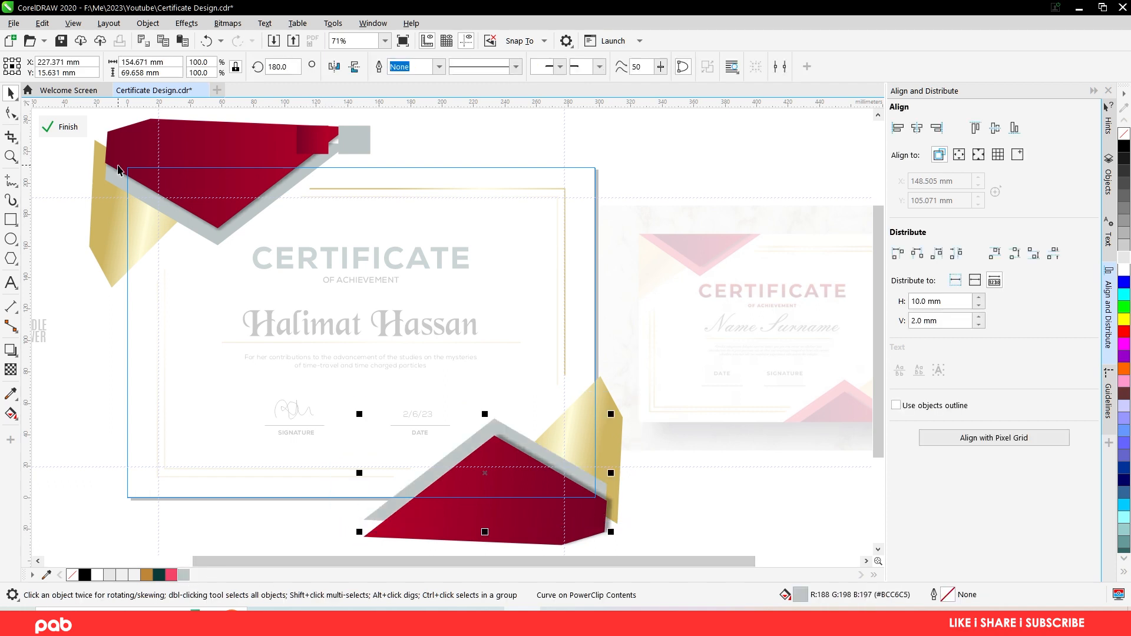
{"action": "left_click", "coordinate": [62, 128]}
{"action": "left_click", "coordinate": [106, 393]}
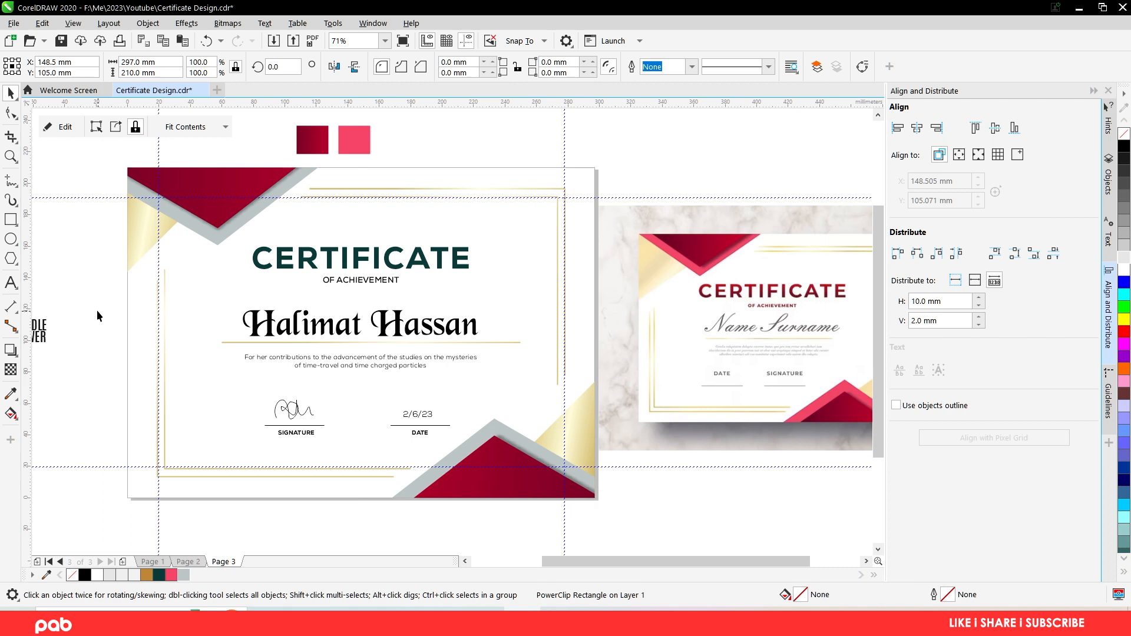
{"action": "key", "text": "ctrl+s"}
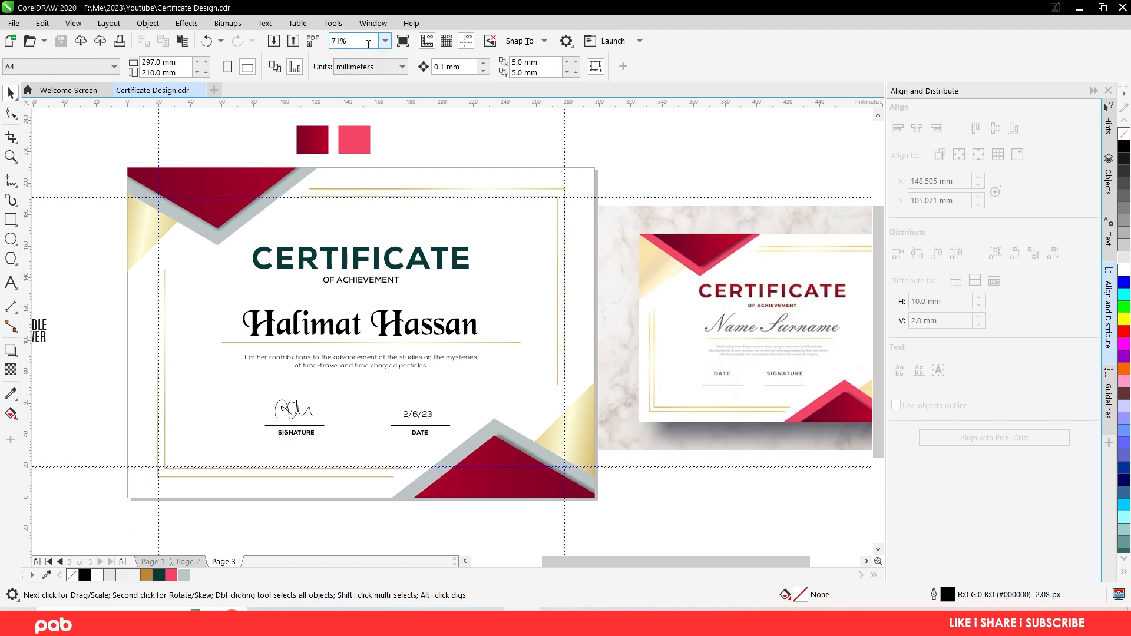
- Preview the certificate full screen, return to the drawing and move the reference bitmap slightly farther right from the page
{"action": "left_click", "coordinate": [403, 41]}
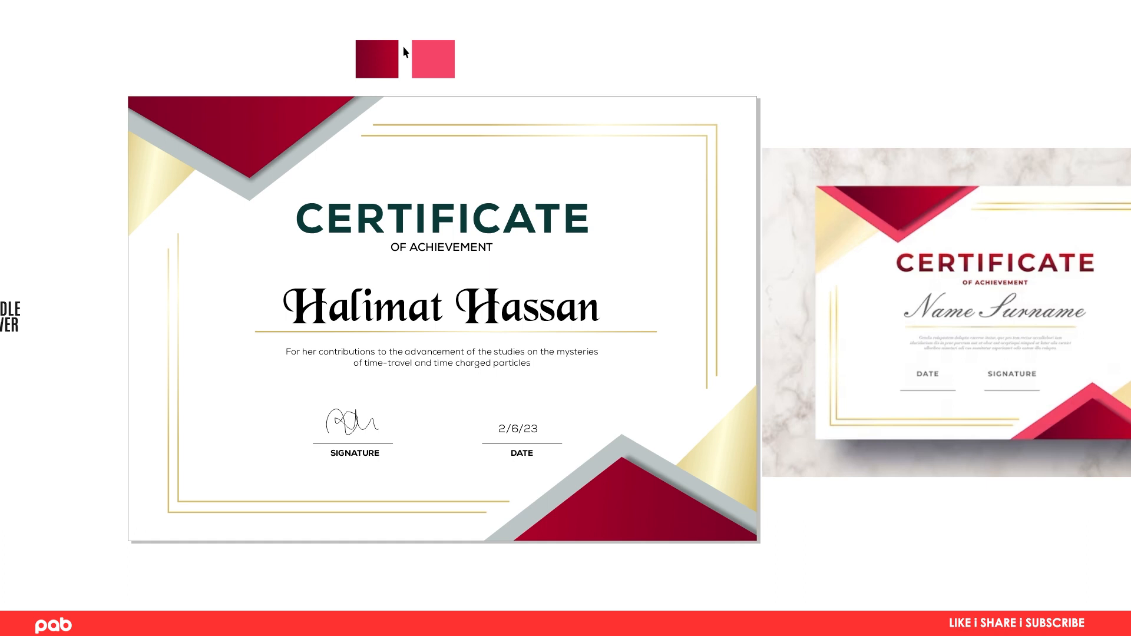
{"action": "left_click", "coordinate": [413, 308]}
{"action": "left_click", "coordinate": [660, 333]}
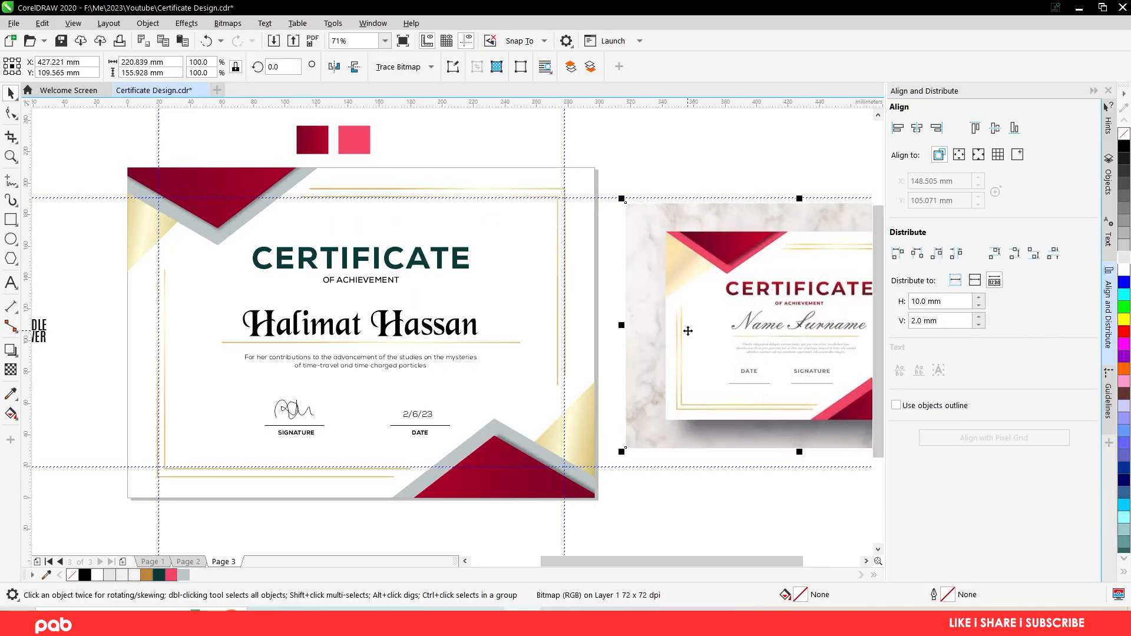